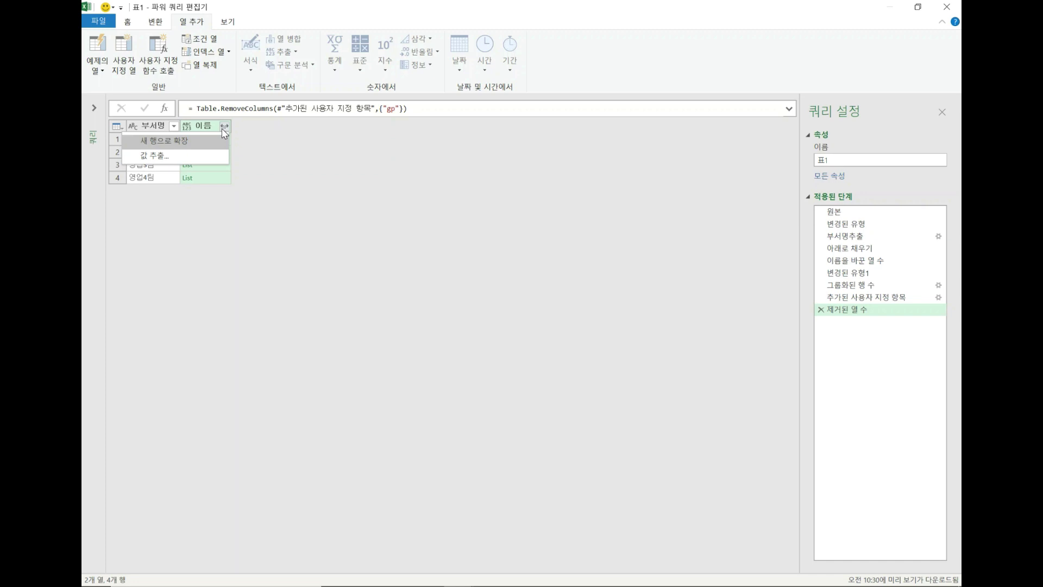
# Preview the list contents of the 이름 column for each of the four team rows
pyautogui.click(262, 184)
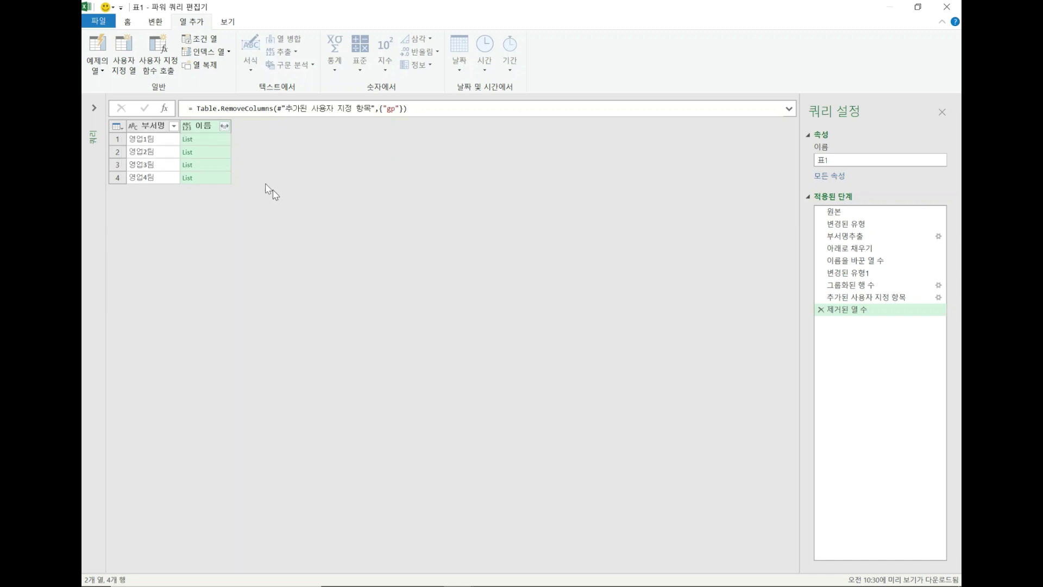
pyautogui.click(217, 144)
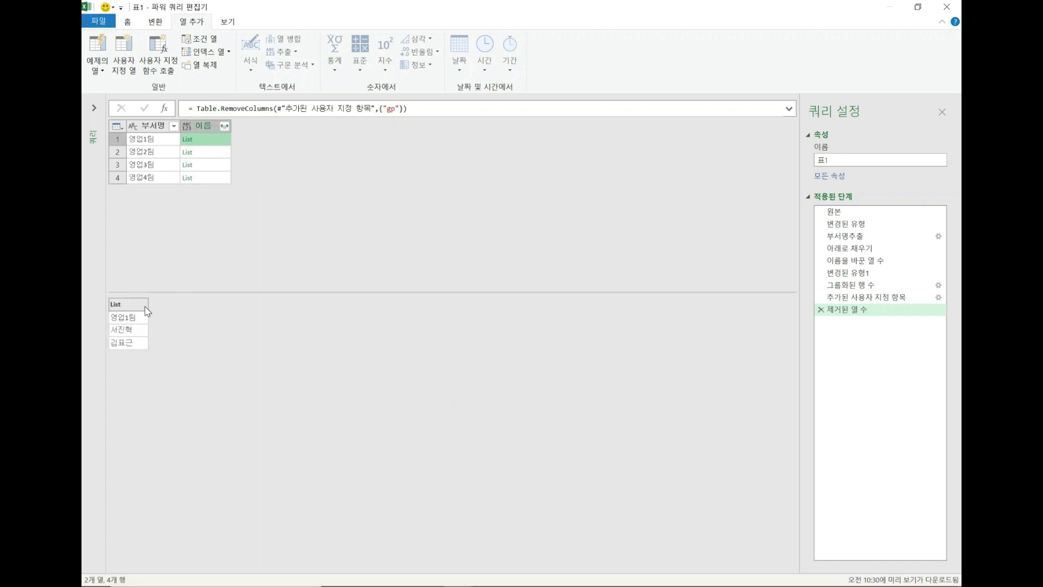
pyautogui.moveTo(180, 292); pyautogui.dragTo(184, 225)
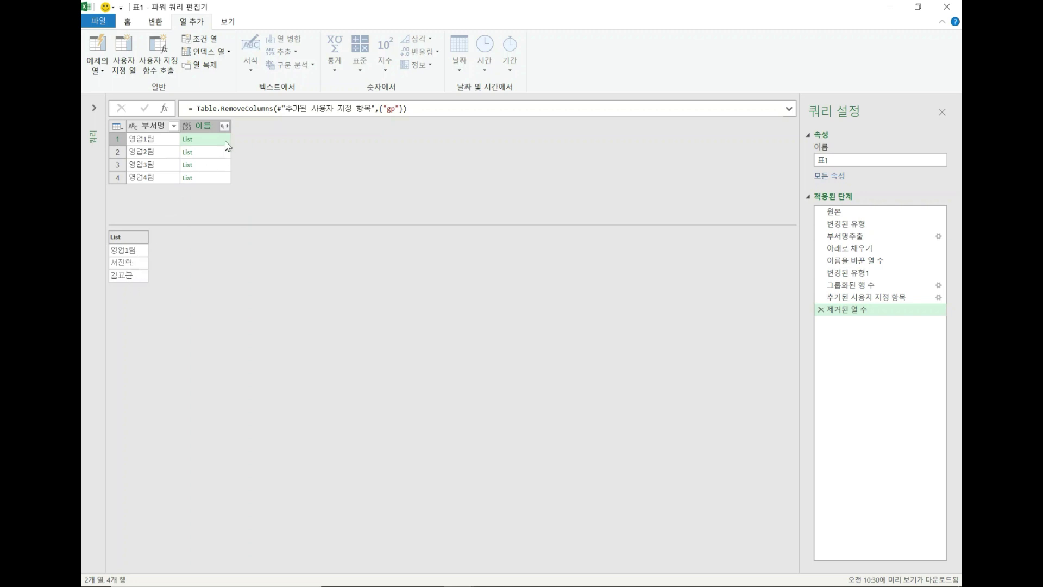
pyautogui.click(212, 154)
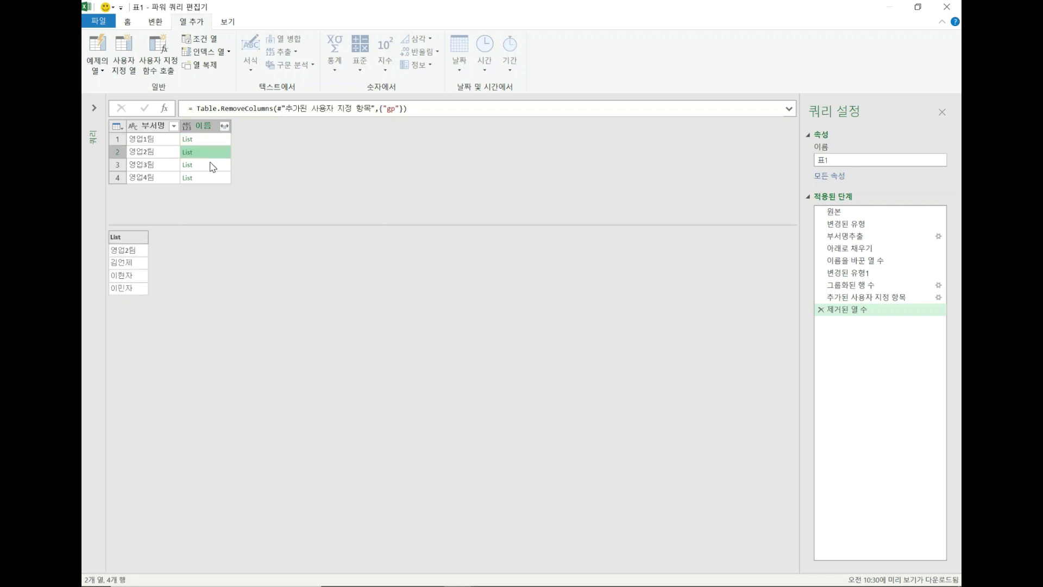
pyautogui.click(212, 166)
pyautogui.click(212, 180)
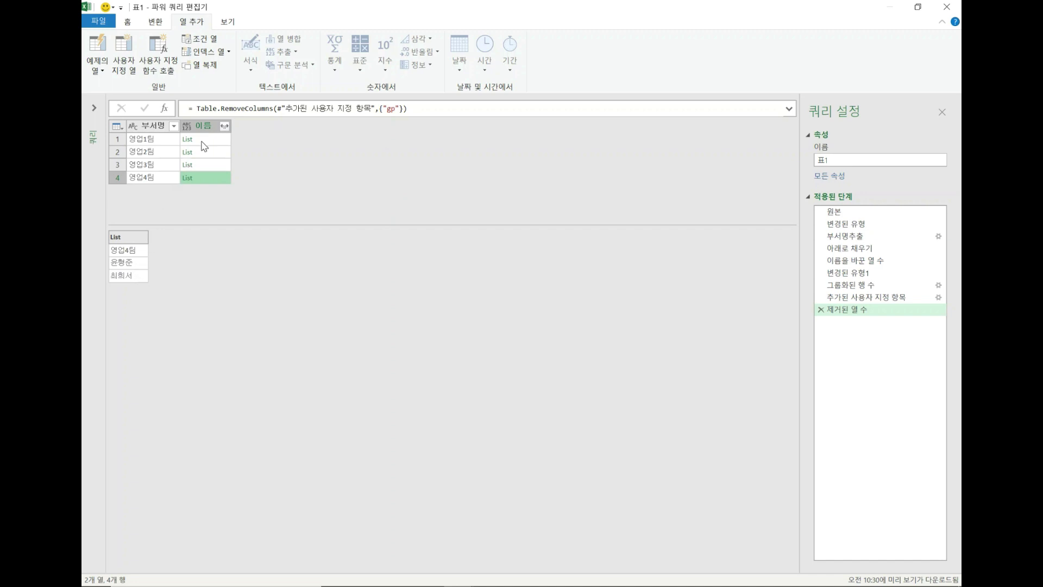
# Try expanding the 이름 lists to new rows, and delete that expansion from the applied steps
pyautogui.click(224, 126)
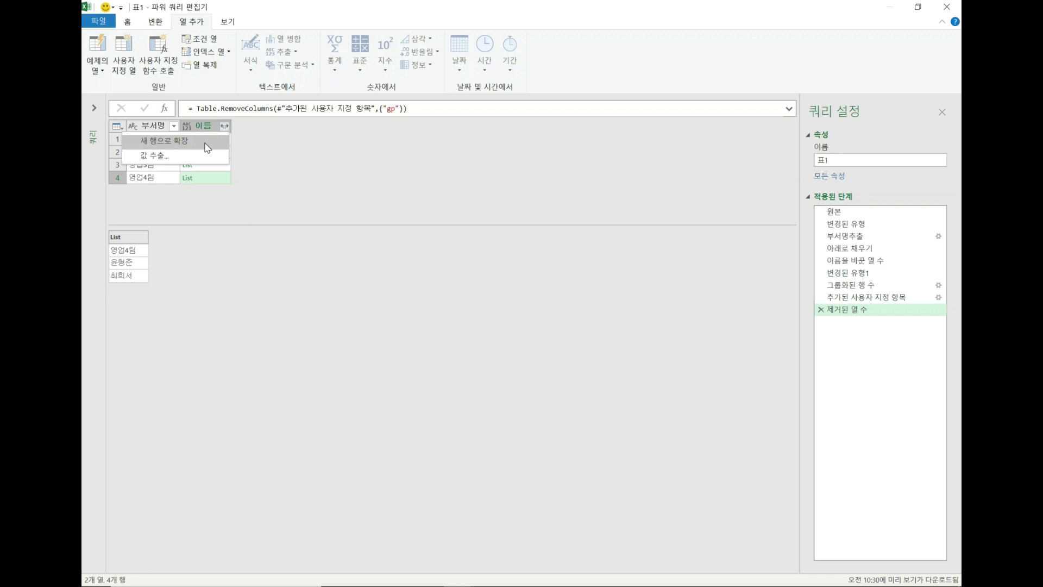
pyautogui.press('Down')
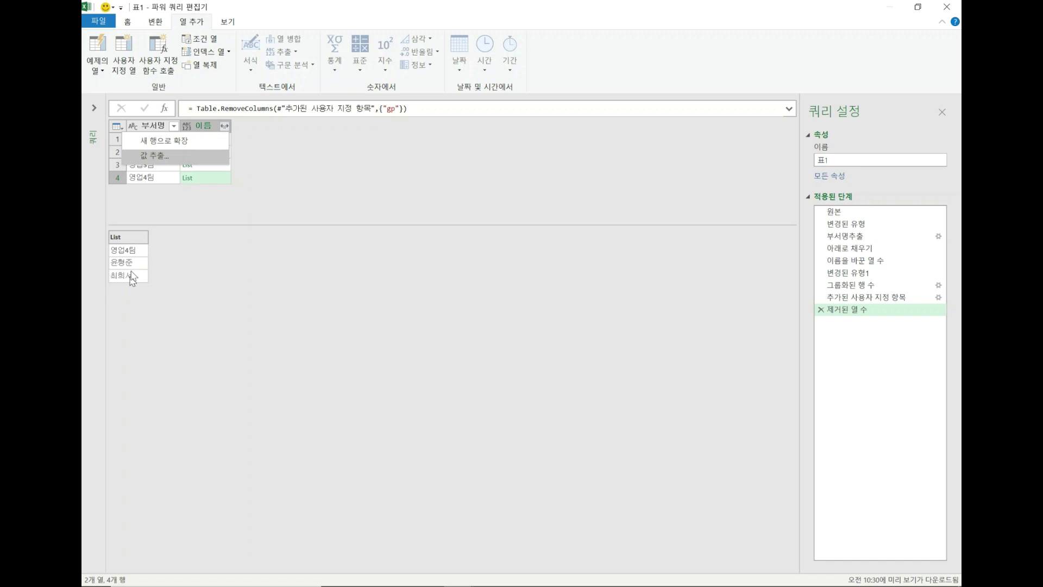
pyautogui.click(169, 142)
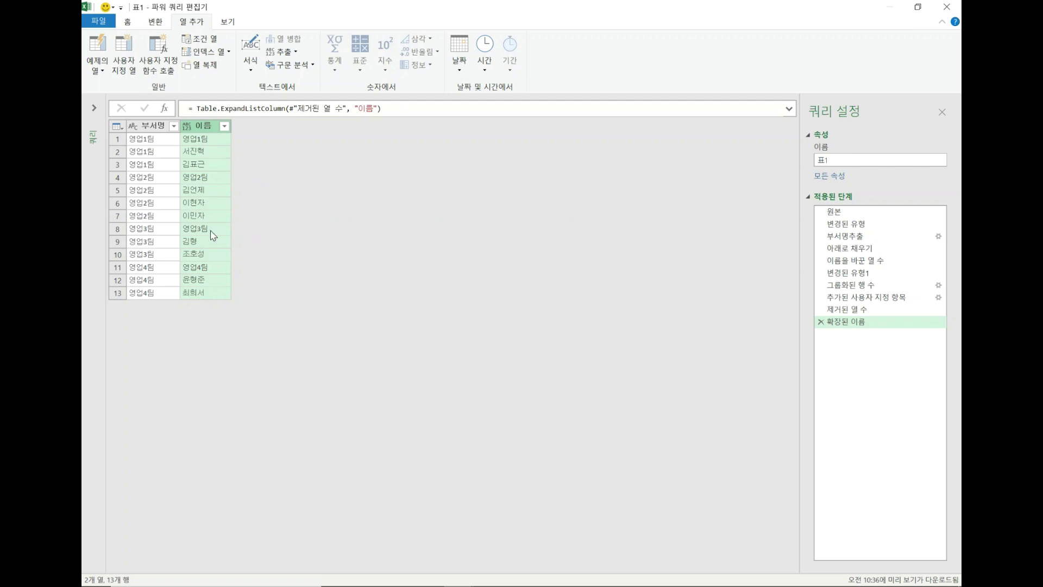
pyautogui.click(821, 322)
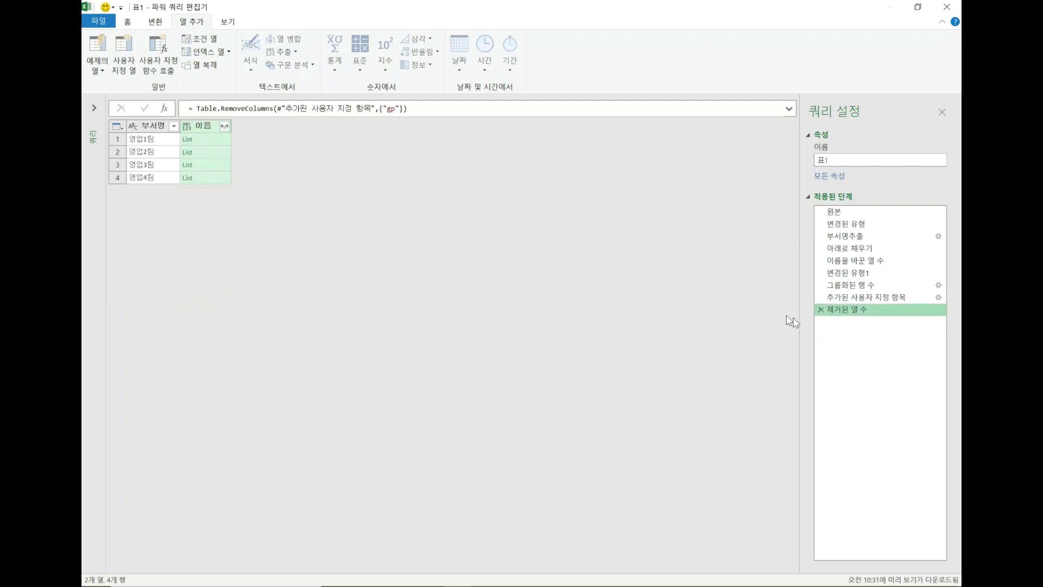
# Extract the 이름 lists as text joined with the colon (콜론) delimiter and widen the column
pyautogui.click(225, 126)
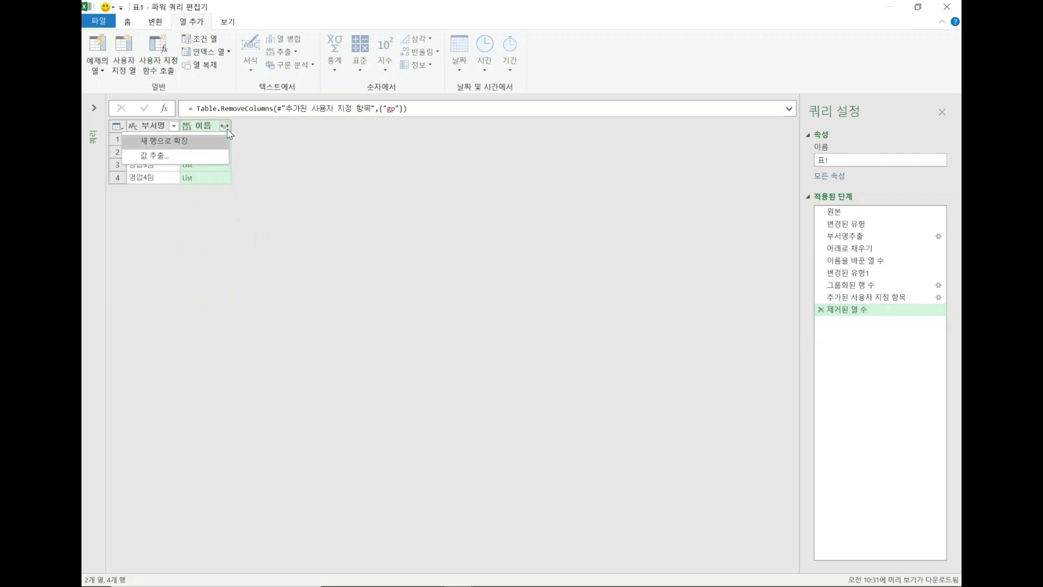
pyautogui.click(226, 161)
pyautogui.click(217, 140)
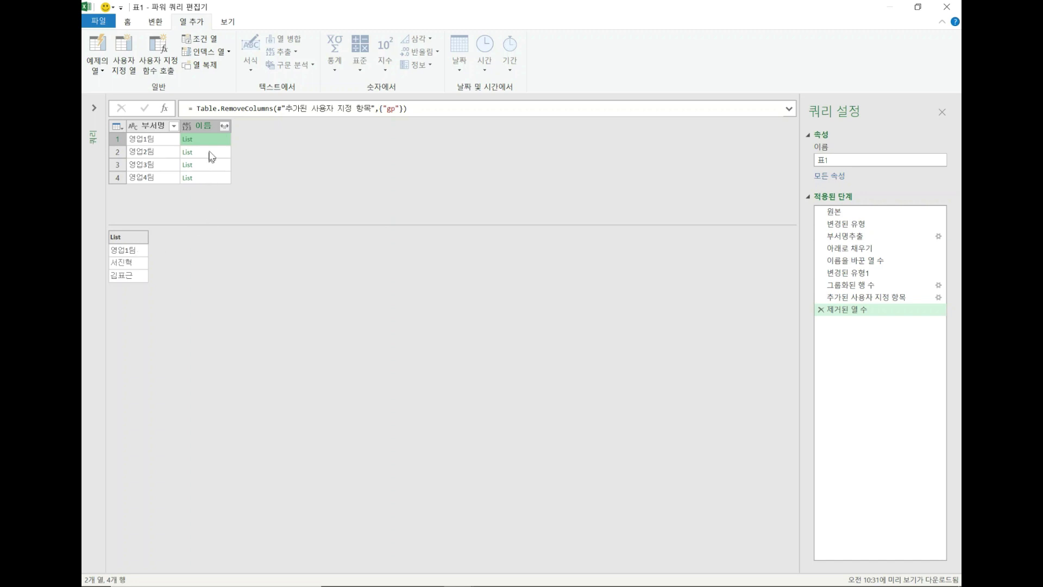
pyautogui.click(224, 126)
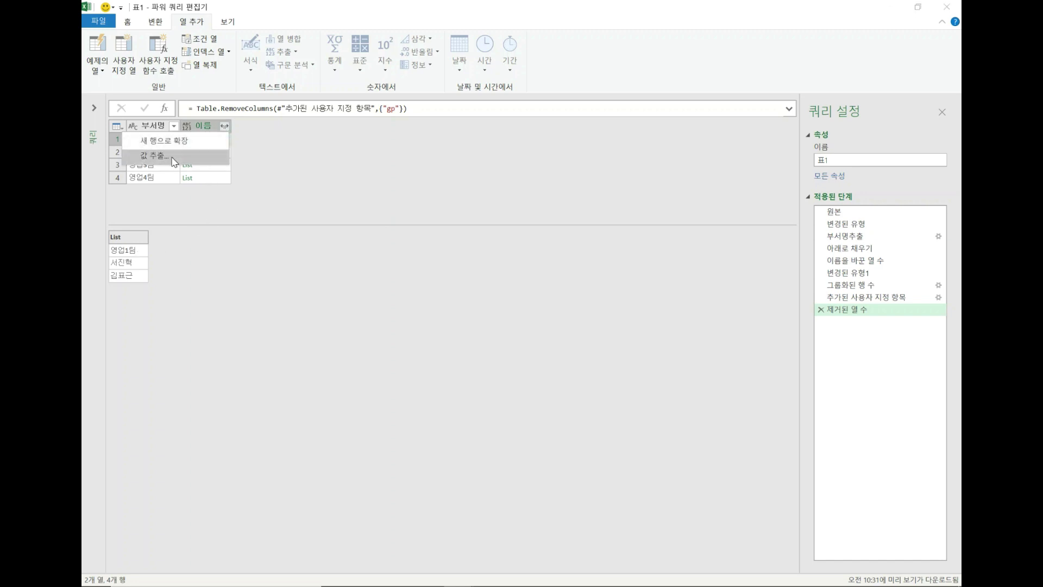
pyautogui.click(173, 158)
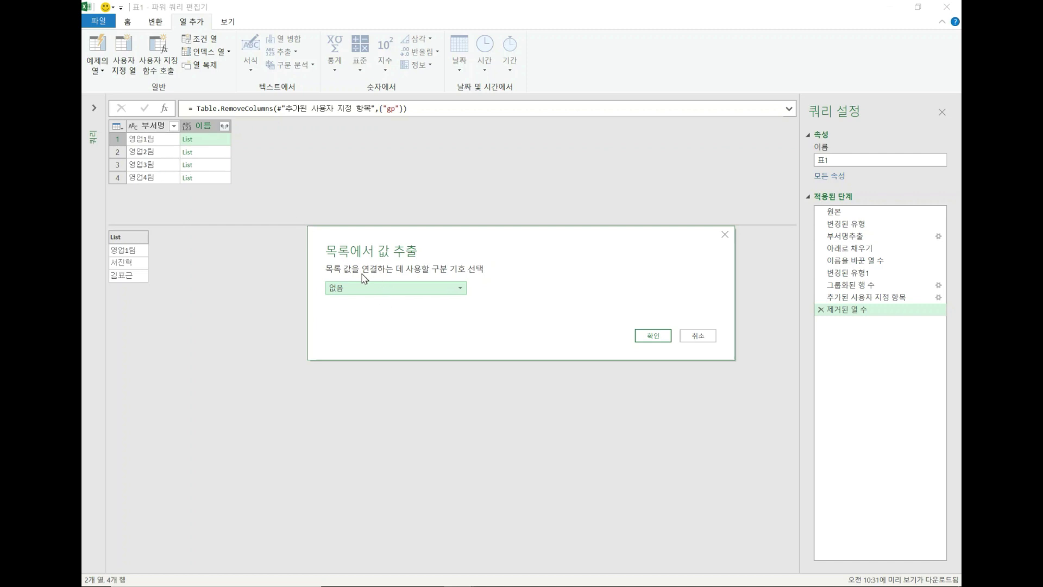
pyautogui.click(417, 293)
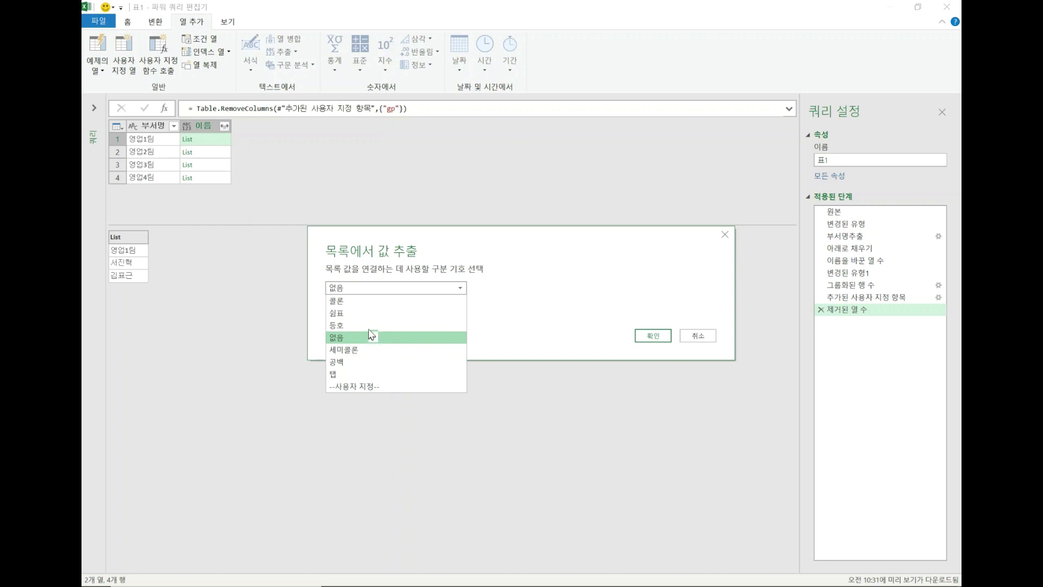
pyautogui.click(358, 301)
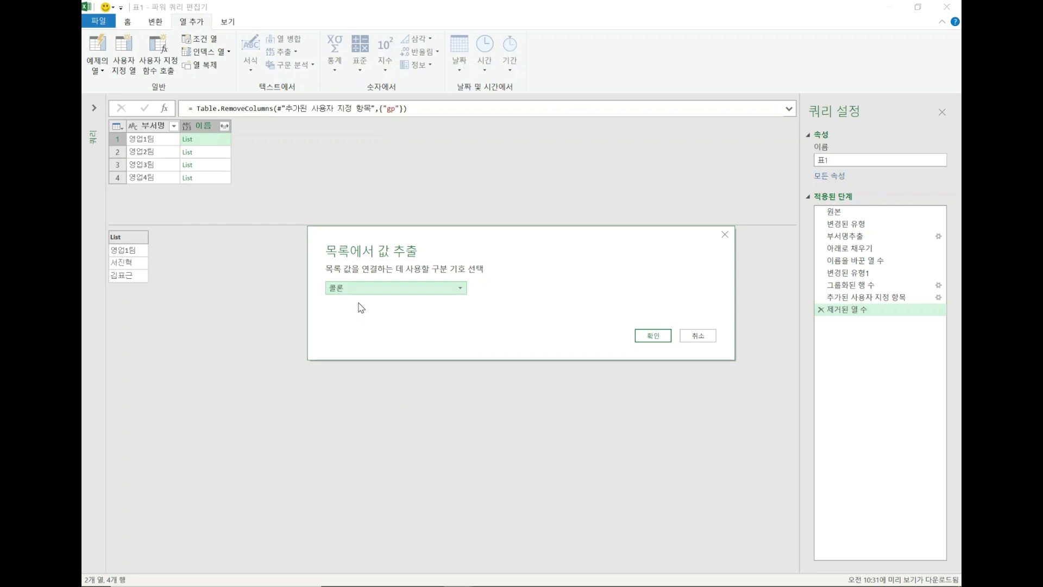
pyautogui.click(652, 337)
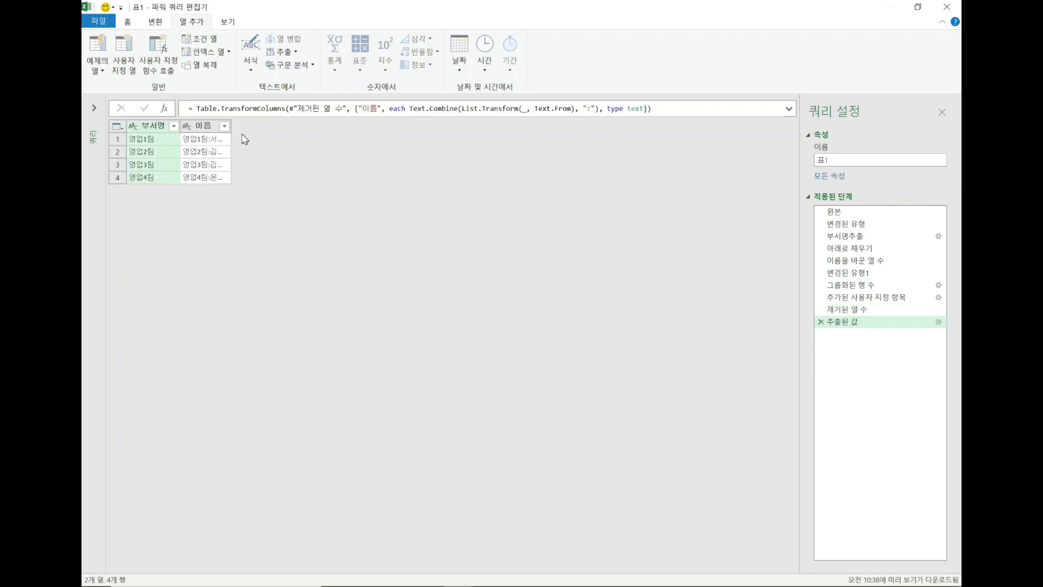
pyautogui.moveTo(230, 125); pyautogui.dragTo(332, 126)
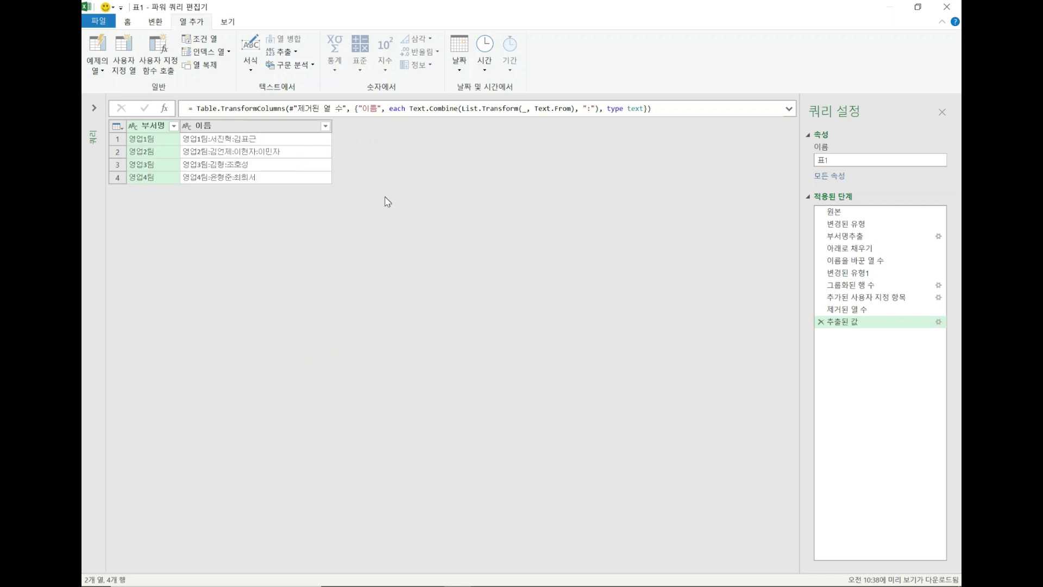
# Split the 이름 column by the colon delimiter at each occurrence
pyautogui.click(271, 129)
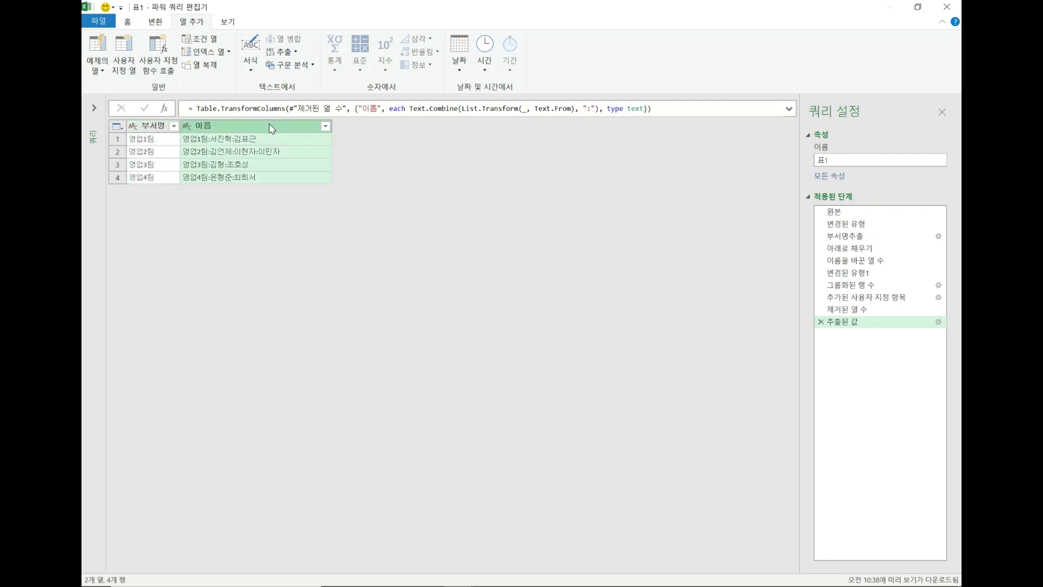
pyautogui.click(155, 22)
pyautogui.click(439, 68)
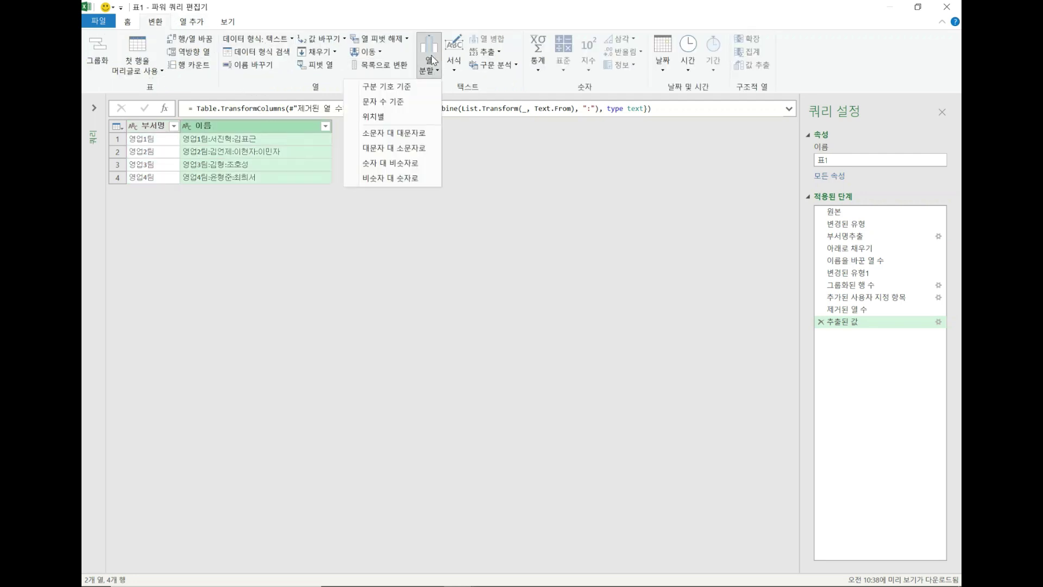
pyautogui.click(335, 156)
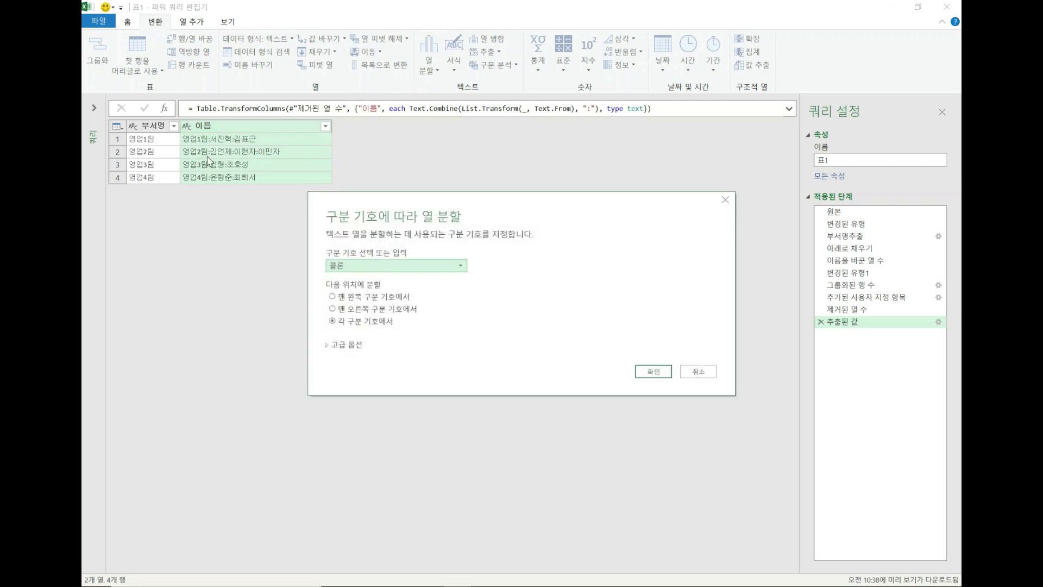
pyautogui.click(659, 373)
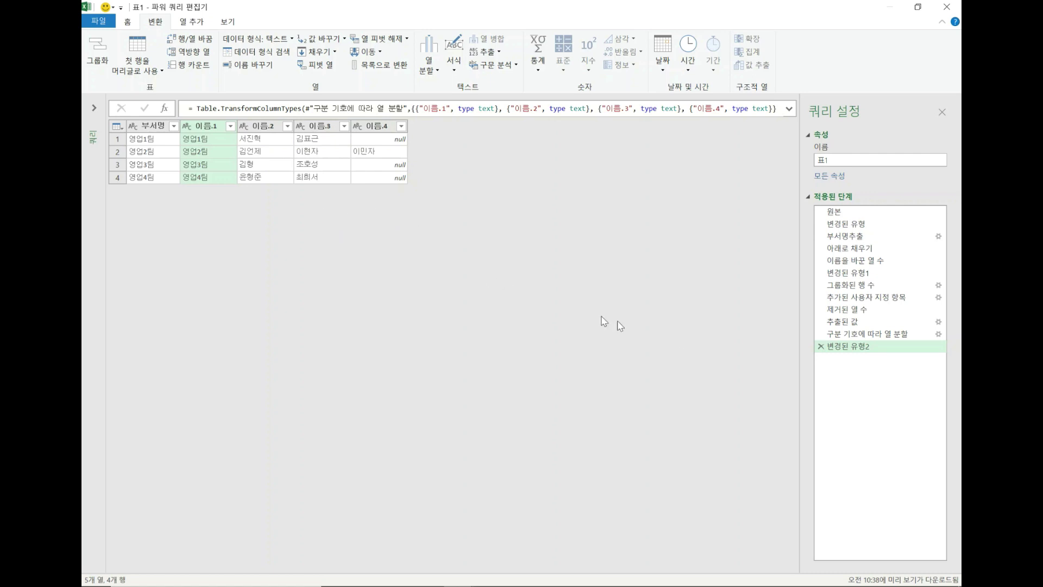
# Delete the applied steps for the type change, the delimiter split and the extracted values
pyautogui.click(820, 346)
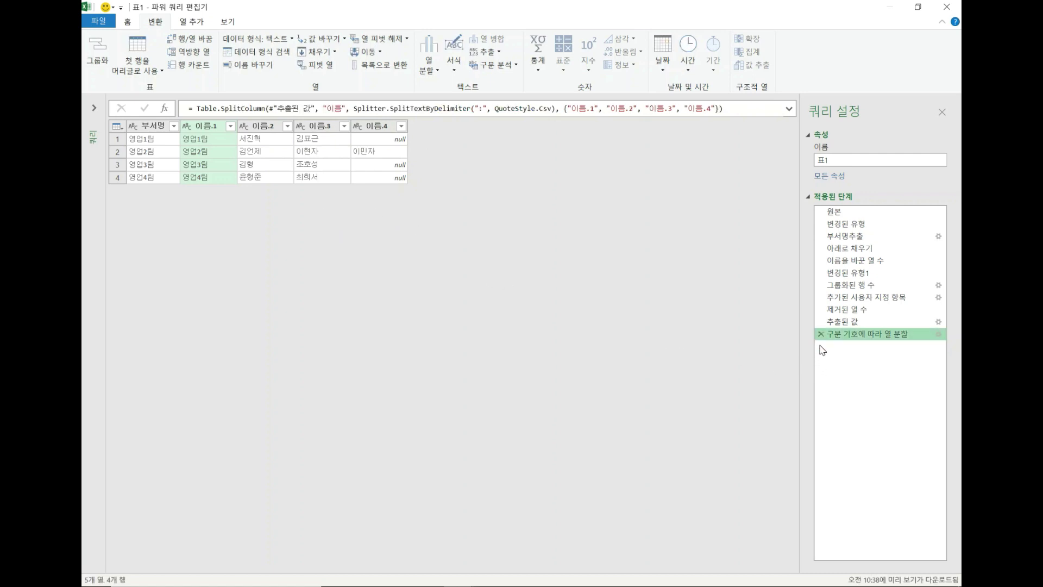
pyautogui.click(819, 331)
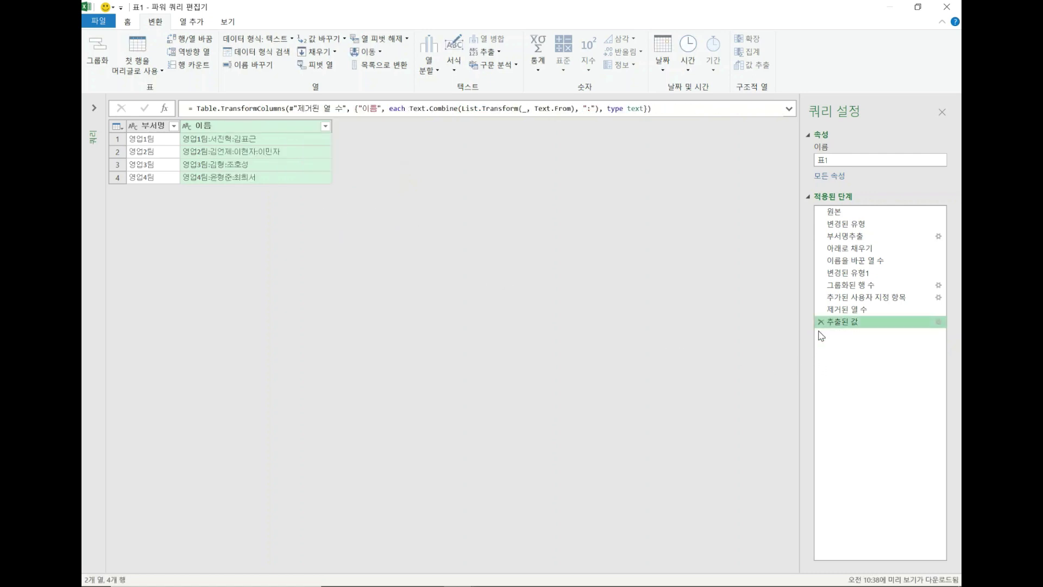
pyautogui.click(821, 321)
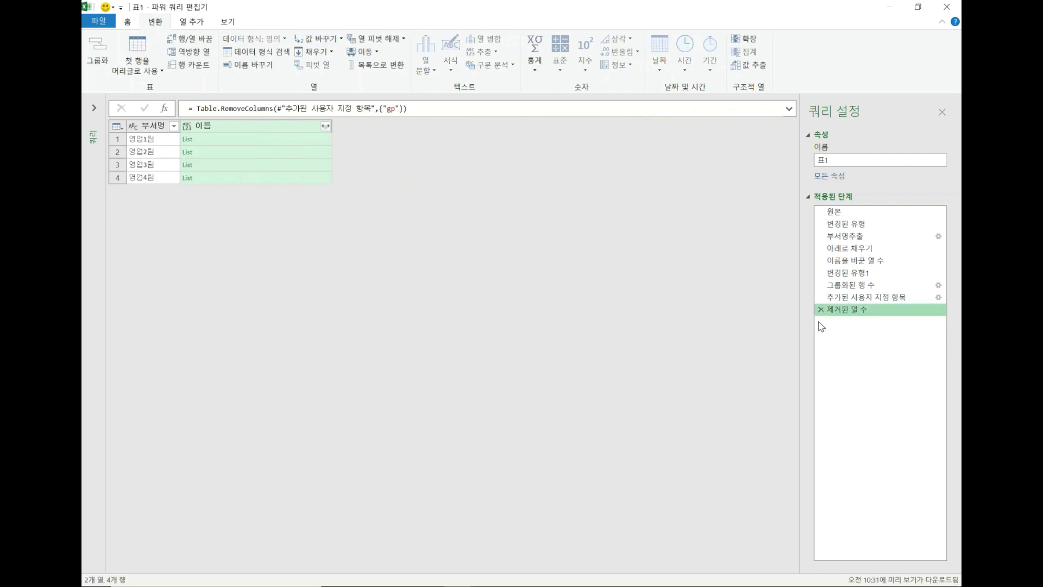
# Narrow the 이름 column and delete the 제거된 열 수 step from the applied steps
pyautogui.click(322, 143)
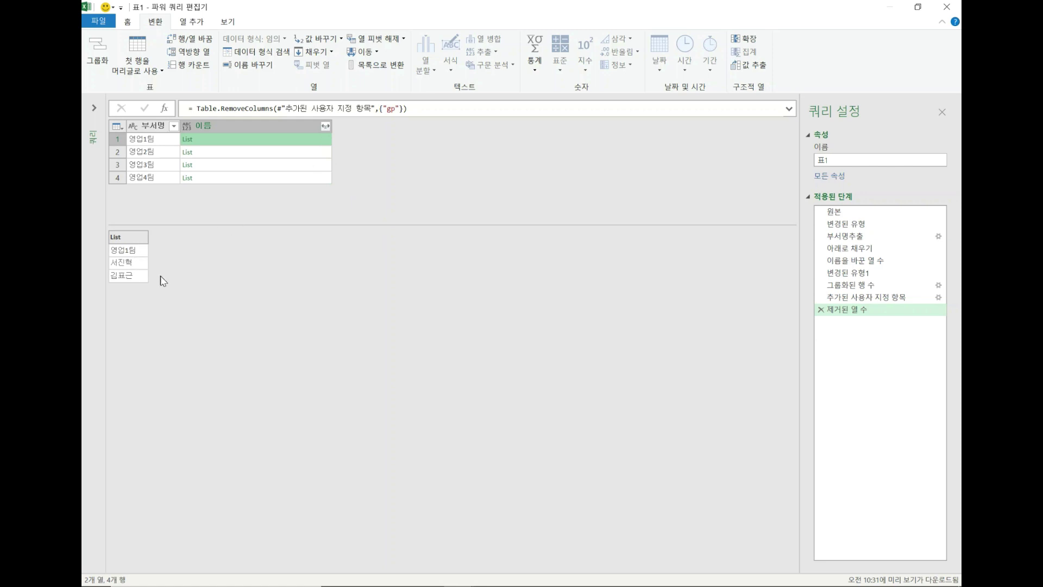
pyautogui.moveTo(334, 129); pyautogui.dragTo(254, 136)
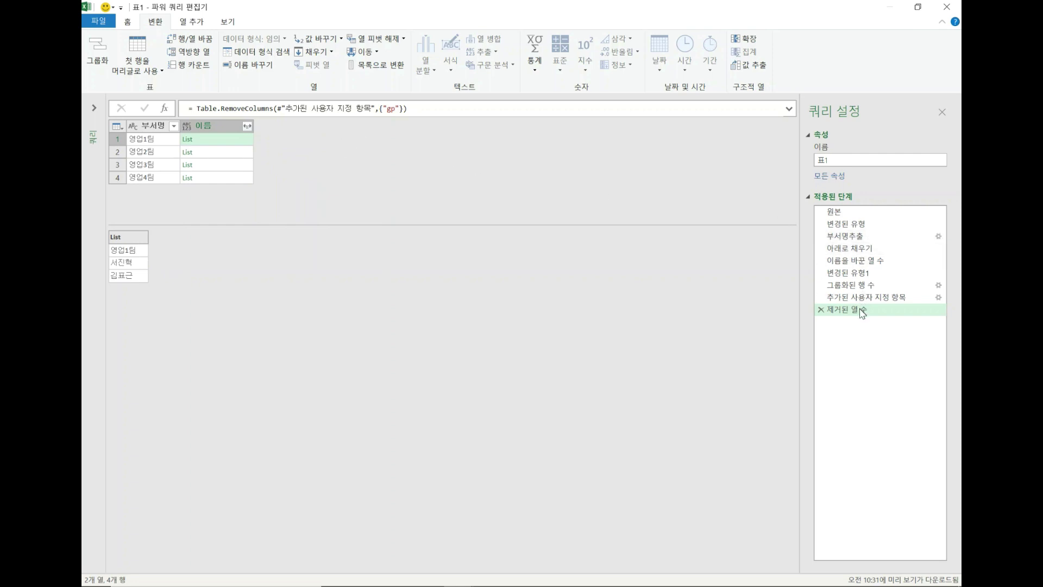
pyautogui.click(821, 309)
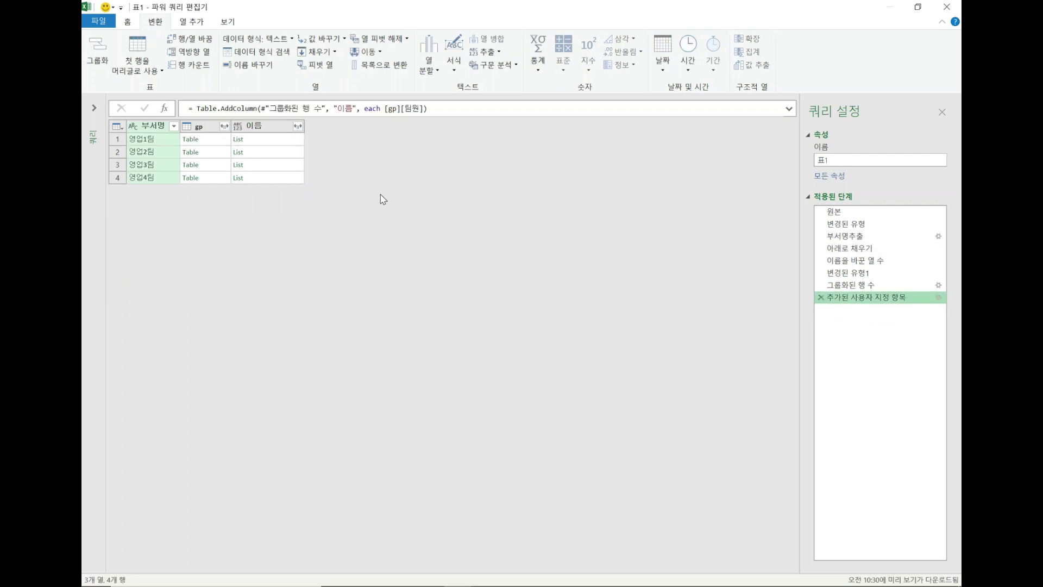
# Examine the first row's 부서명 value, its gp table and its 이름 list in the preview
pyautogui.click(282, 142)
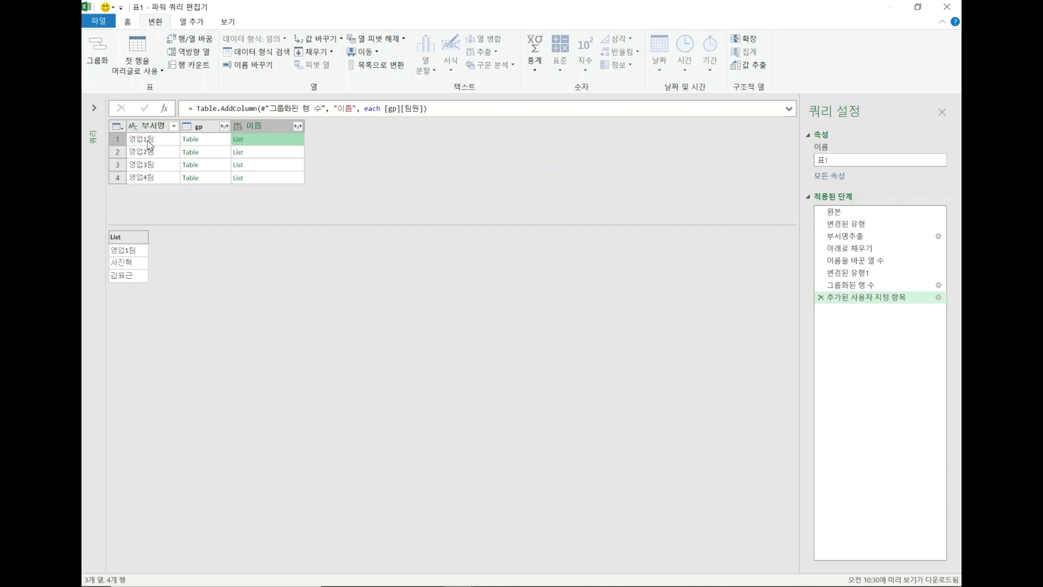
pyautogui.click(209, 128)
pyautogui.click(264, 143)
pyautogui.click(168, 147)
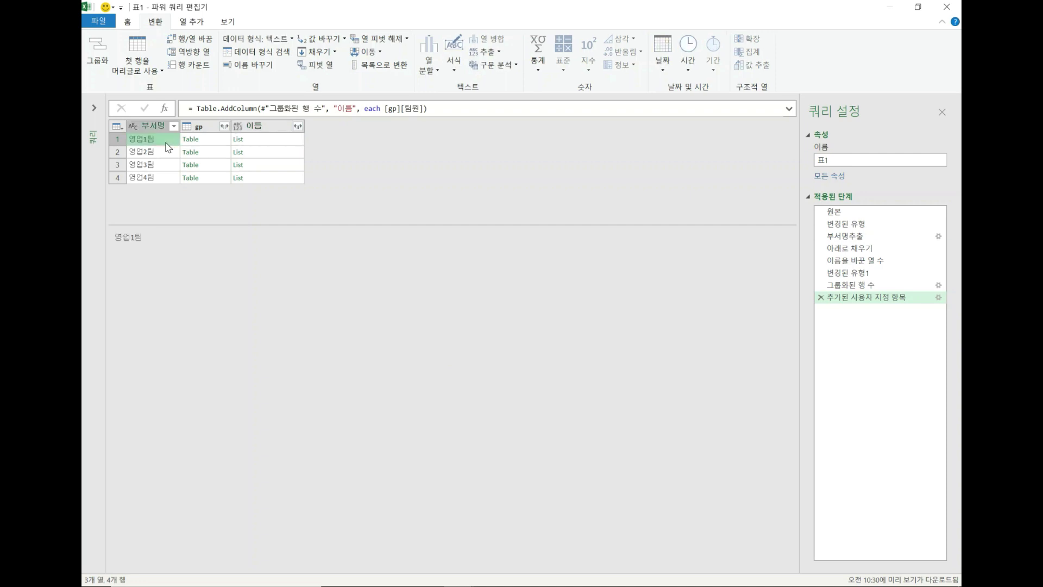
pyautogui.click(214, 141)
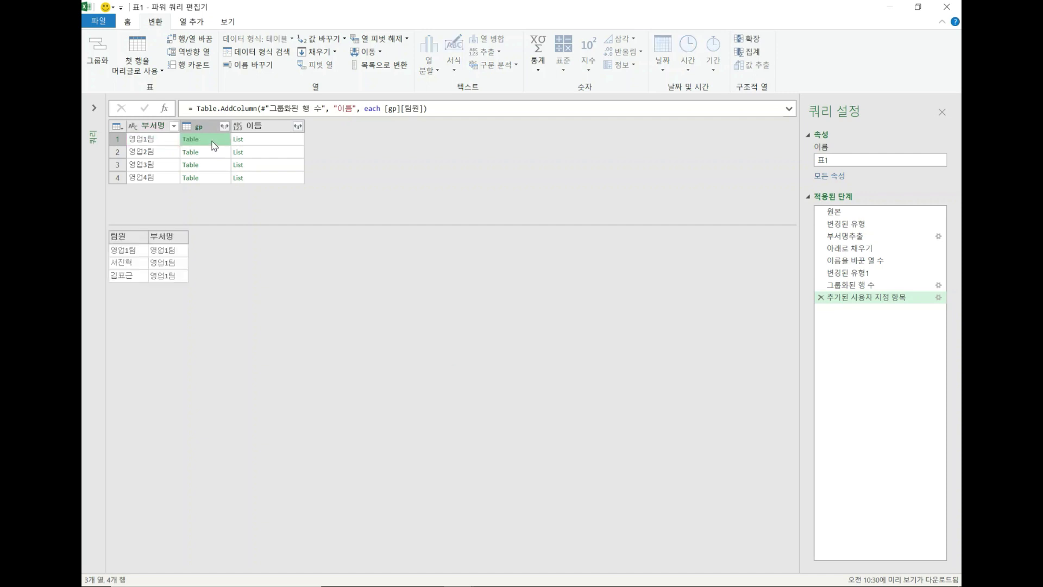
pyautogui.click(265, 144)
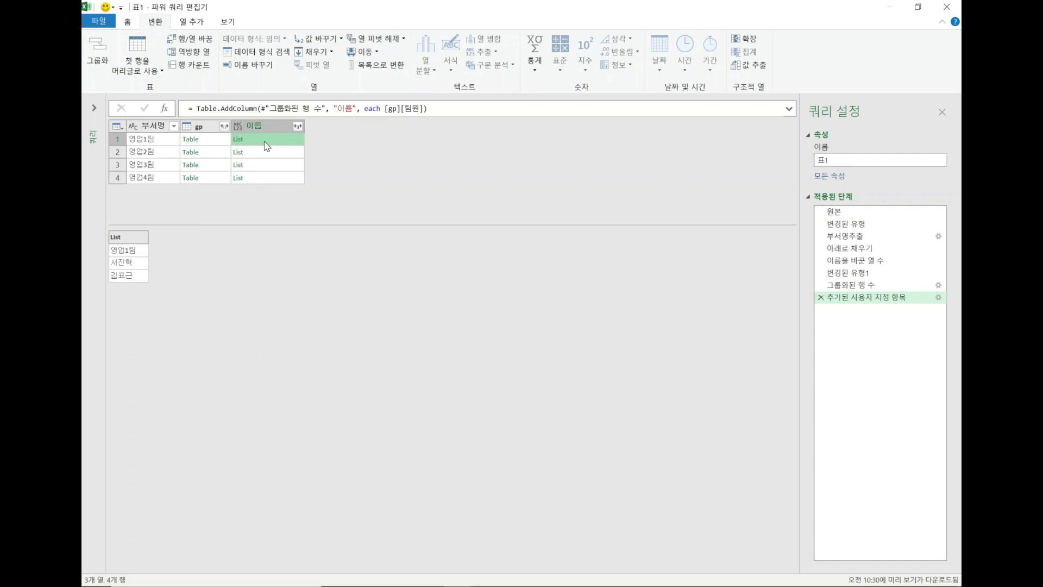
# Remove all columns other than 이름
pyautogui.rightClick(267, 129)
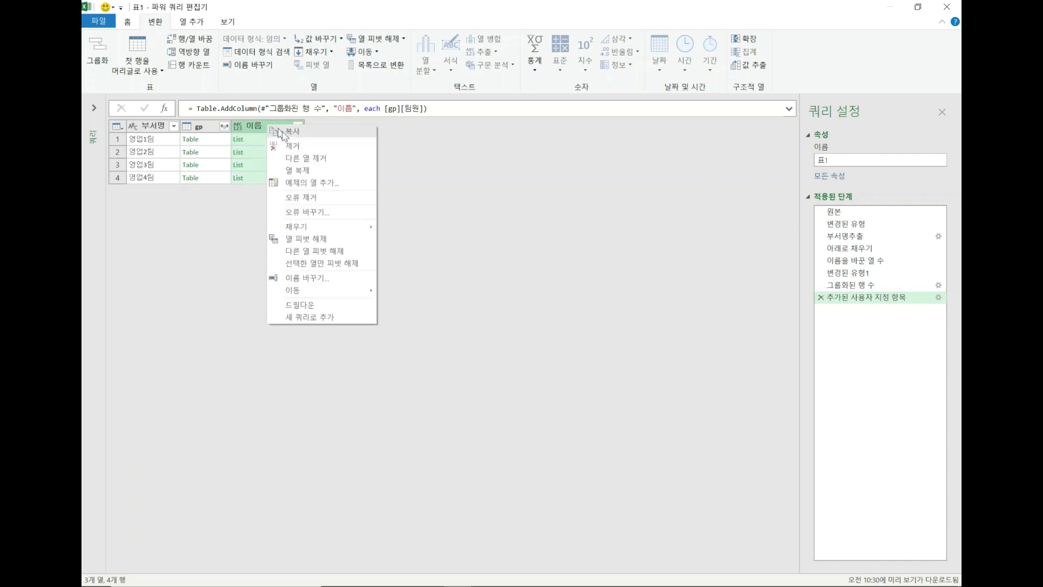
pyautogui.click(301, 158)
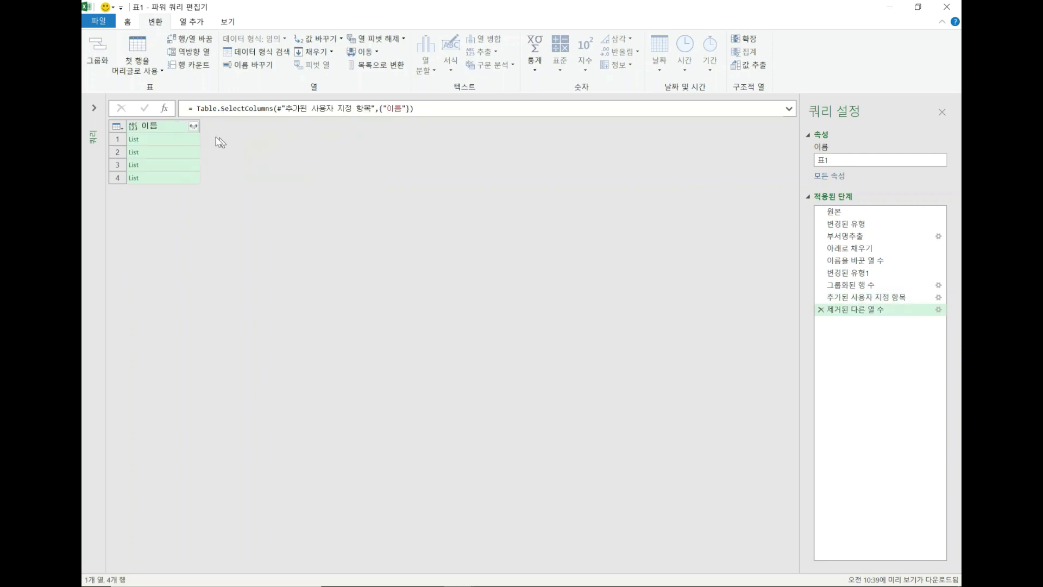
# Extract the values of the 이름 lists as text joined with a colon (콜론) delimiter
pyautogui.click(194, 127)
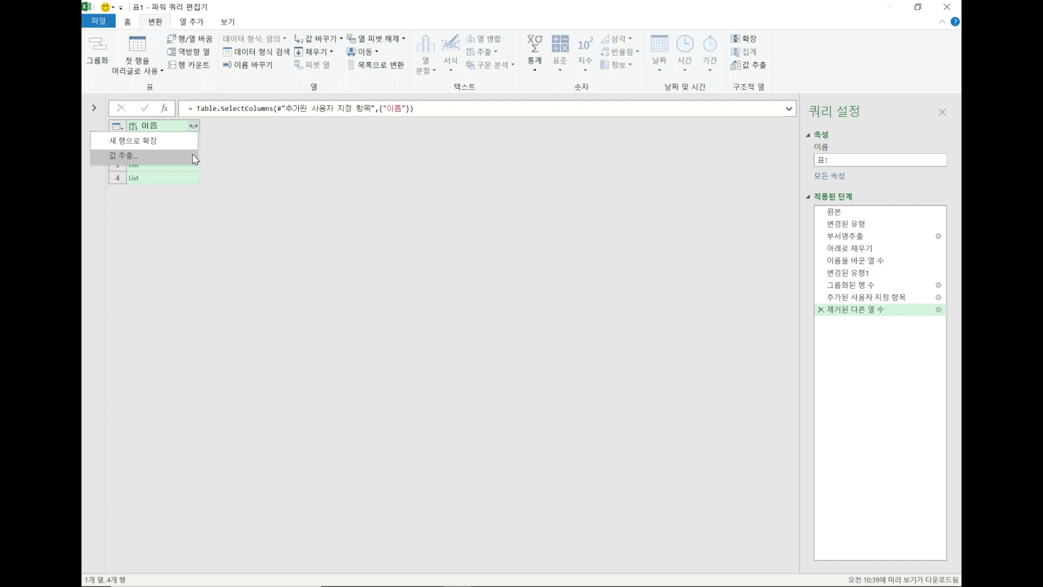
pyautogui.click(192, 154)
pyautogui.click(450, 294)
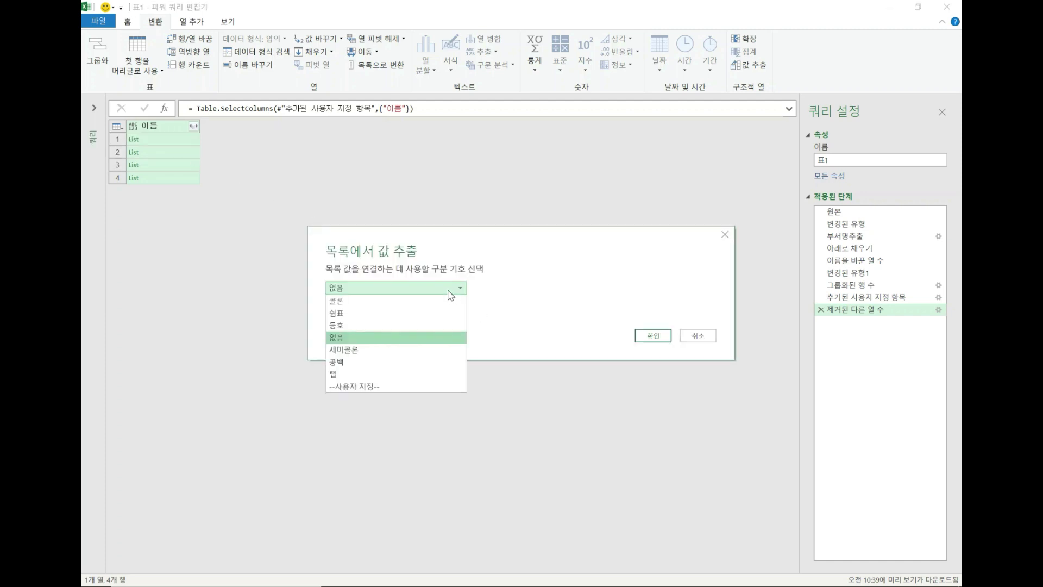
pyautogui.click(442, 301)
pyautogui.click(654, 336)
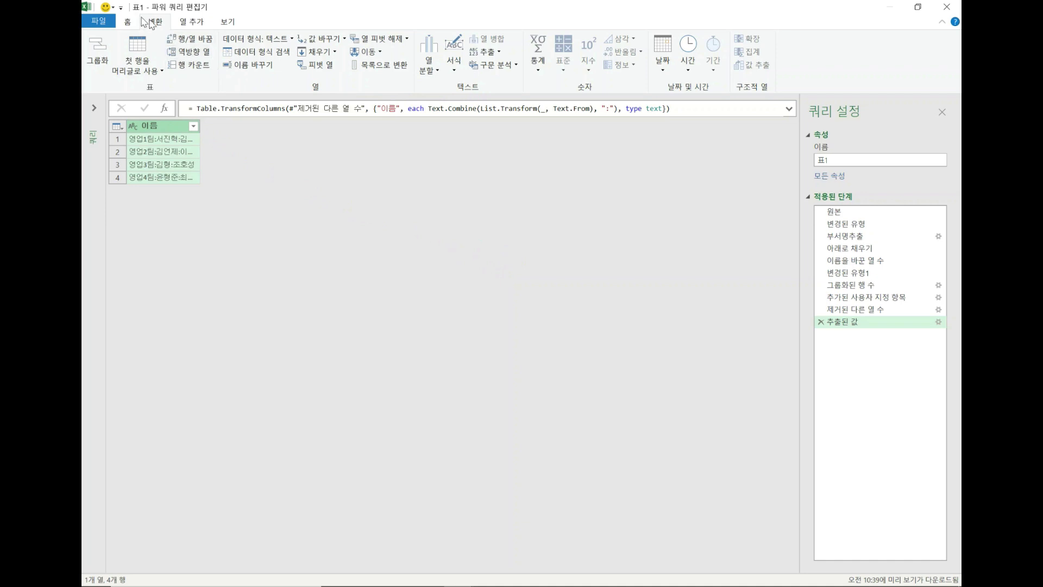
# Split the 이름 column by the colon delimiter at each occurrence
pyautogui.click(429, 70)
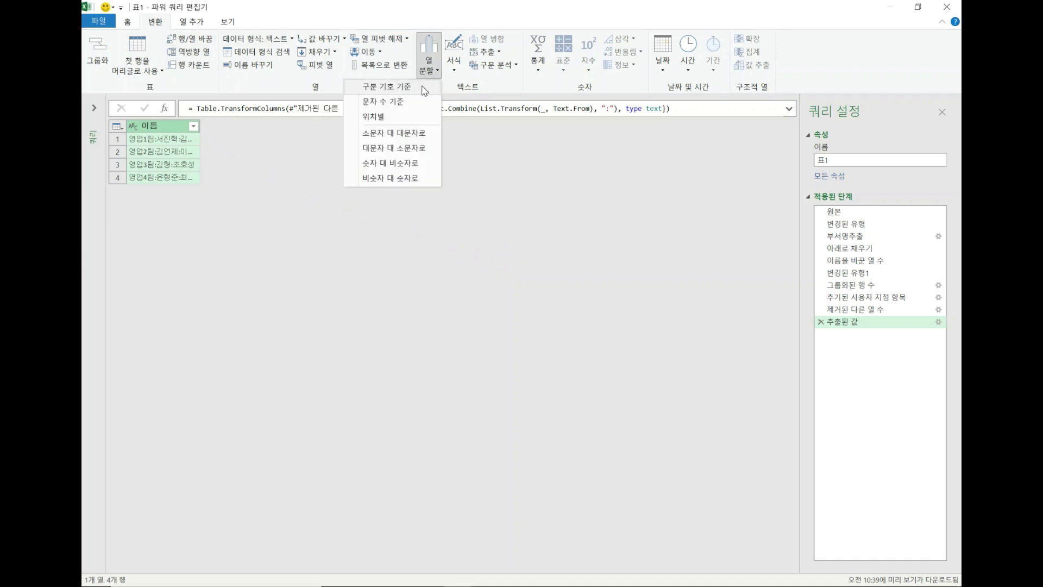
pyautogui.click(387, 86)
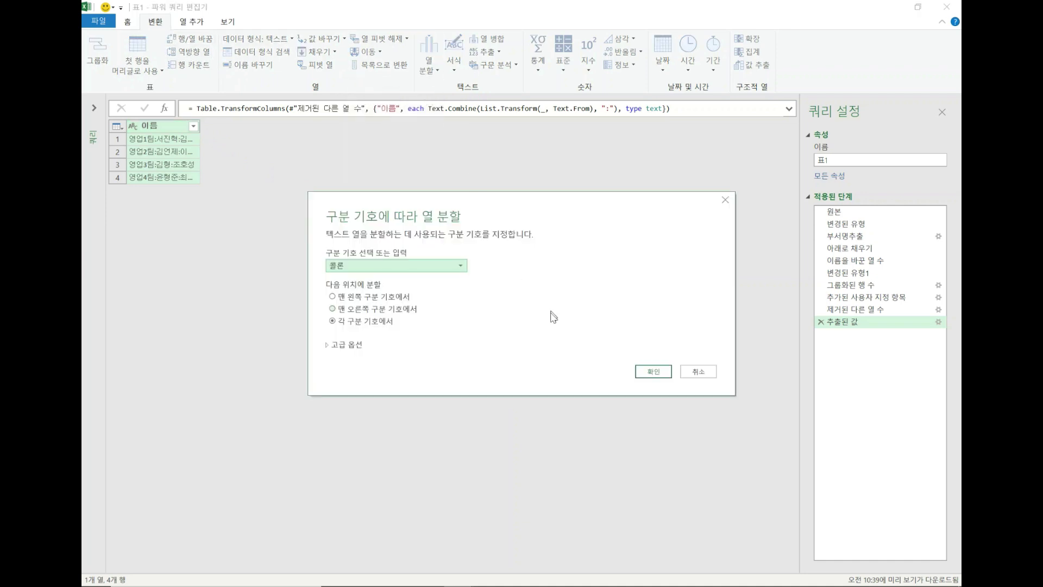
pyautogui.click(654, 371)
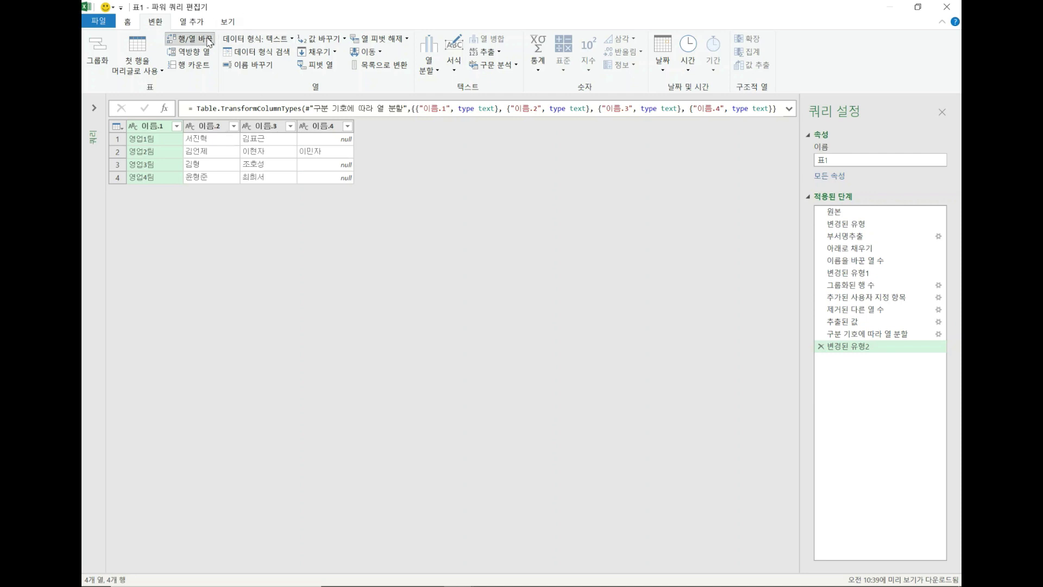
# Transpose the table and promote its first row to column headers
pyautogui.click(190, 40)
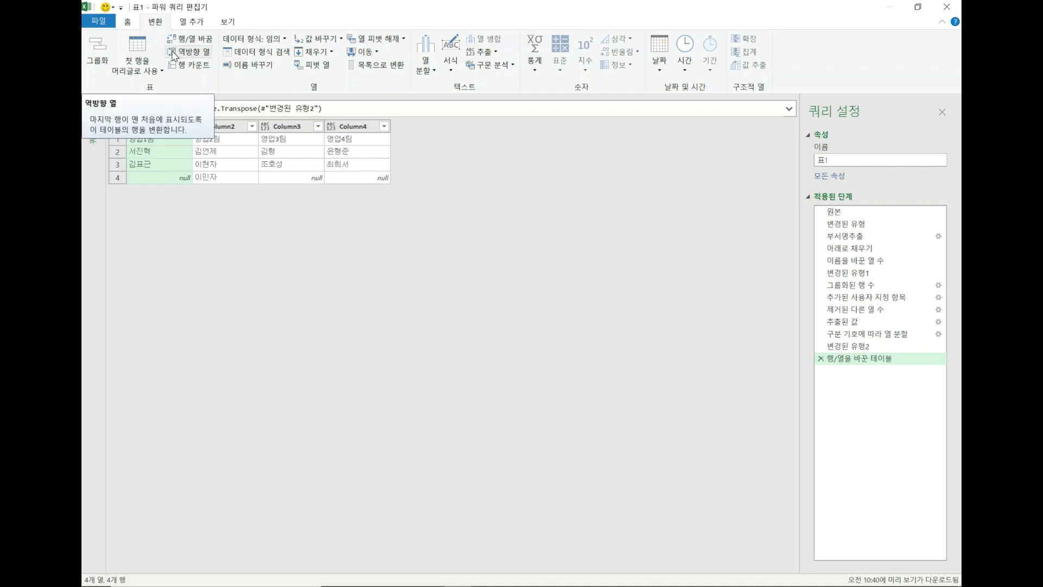
pyautogui.click(135, 50)
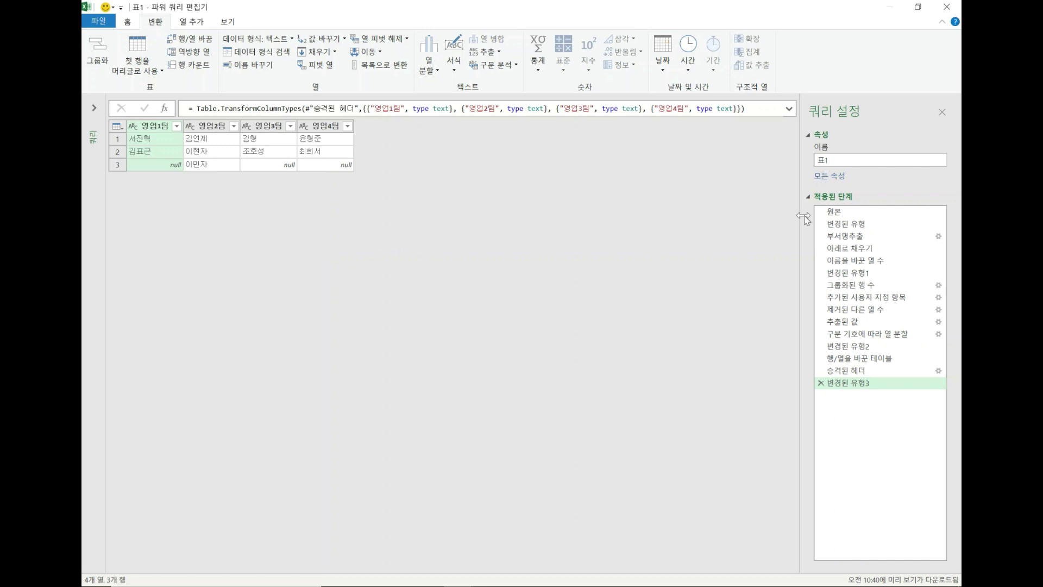
# Review the applied steps in order from 원본 through 그룹화된 행 수, including the first row's gp table
pyautogui.click(842, 212)
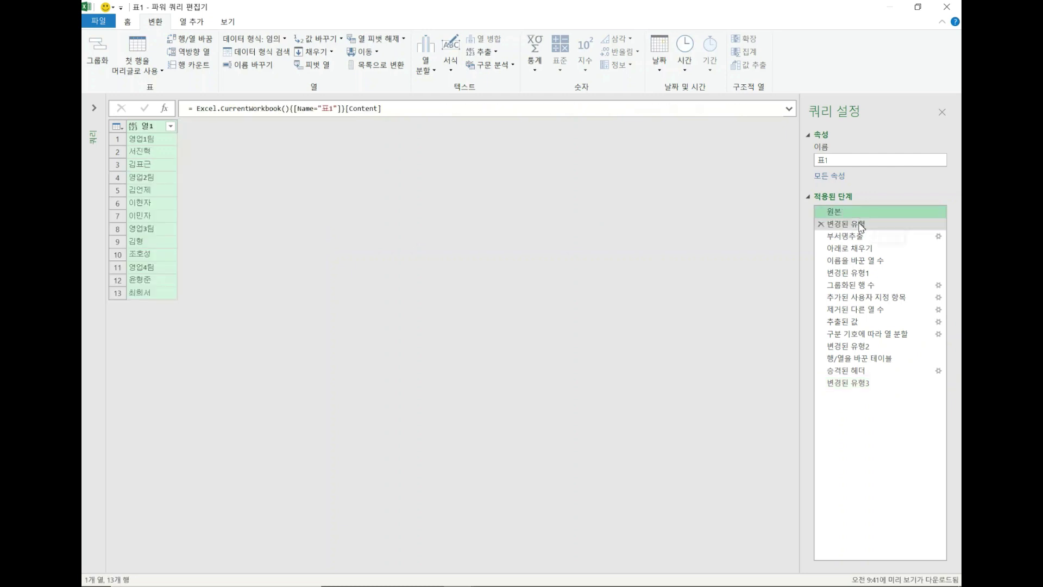
pyautogui.click(859, 225)
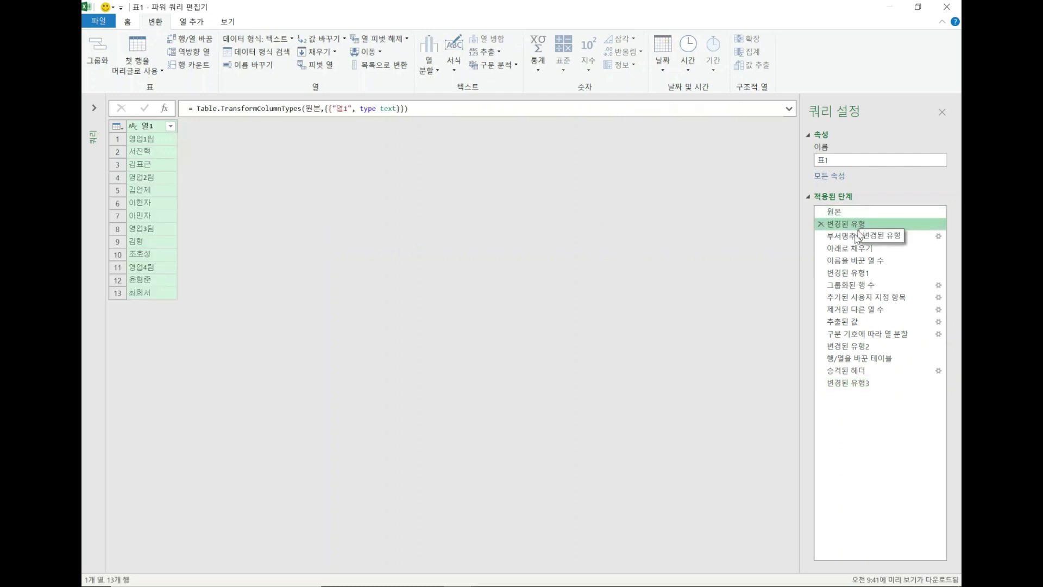
pyautogui.click(855, 237)
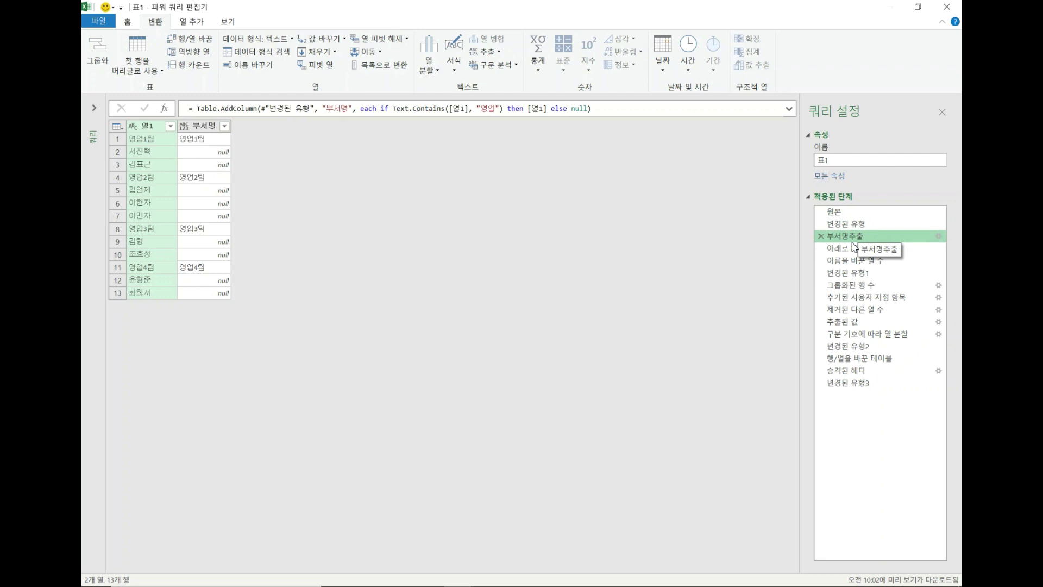
pyautogui.click(853, 248)
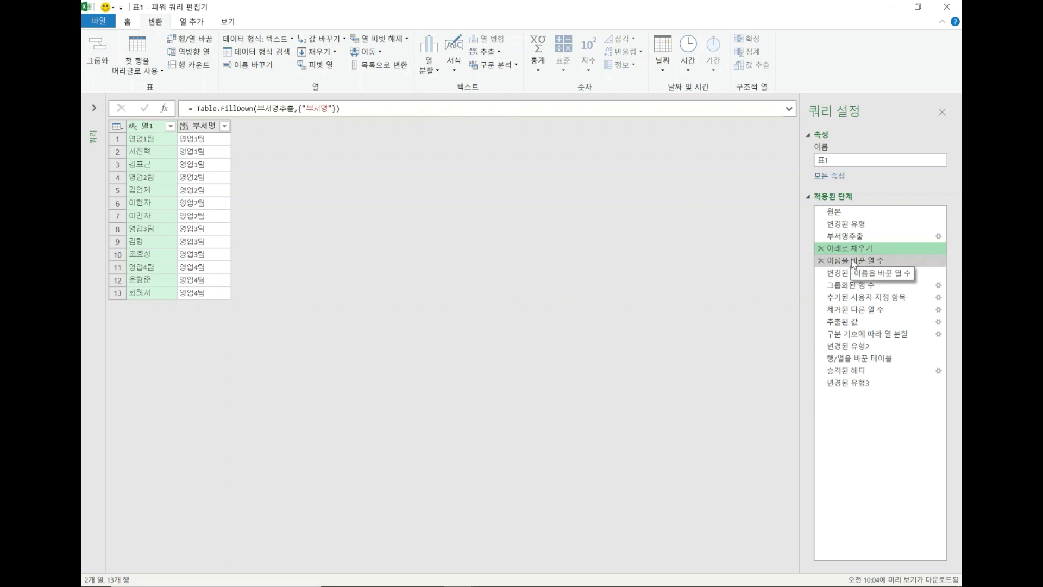
pyautogui.click(854, 262)
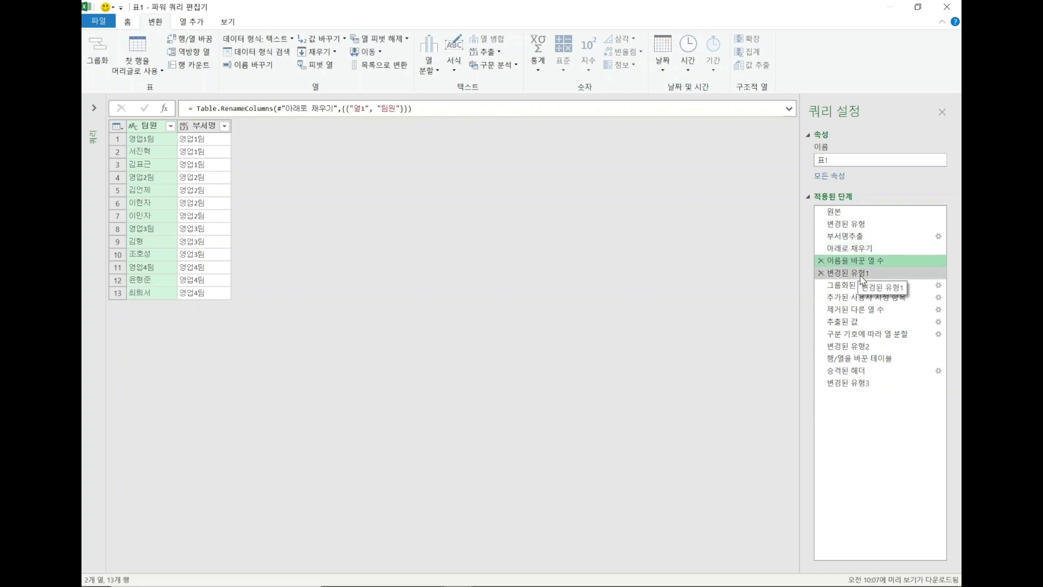
pyautogui.click(860, 276)
pyautogui.click(858, 285)
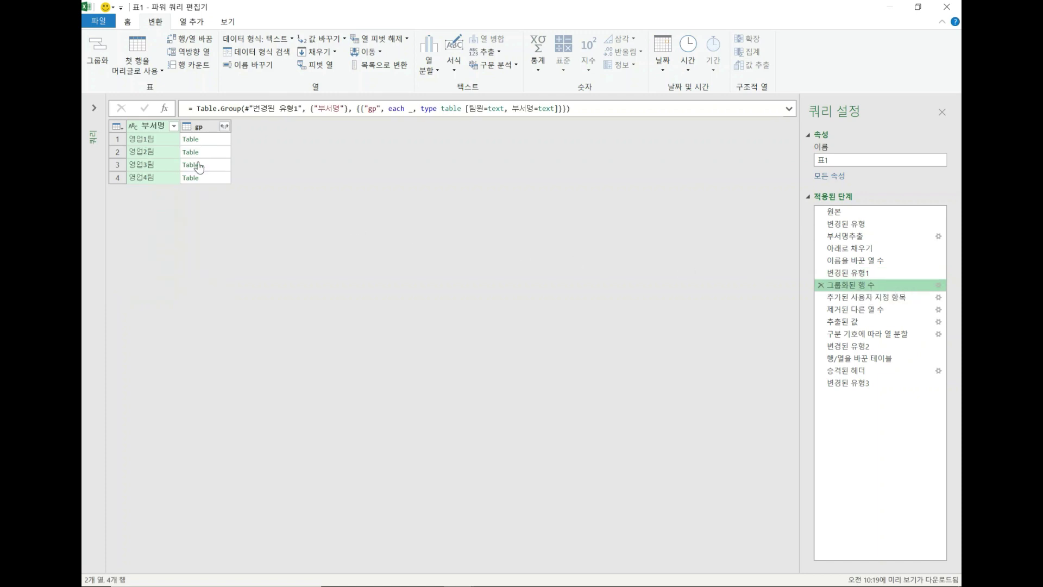
pyautogui.click(217, 142)
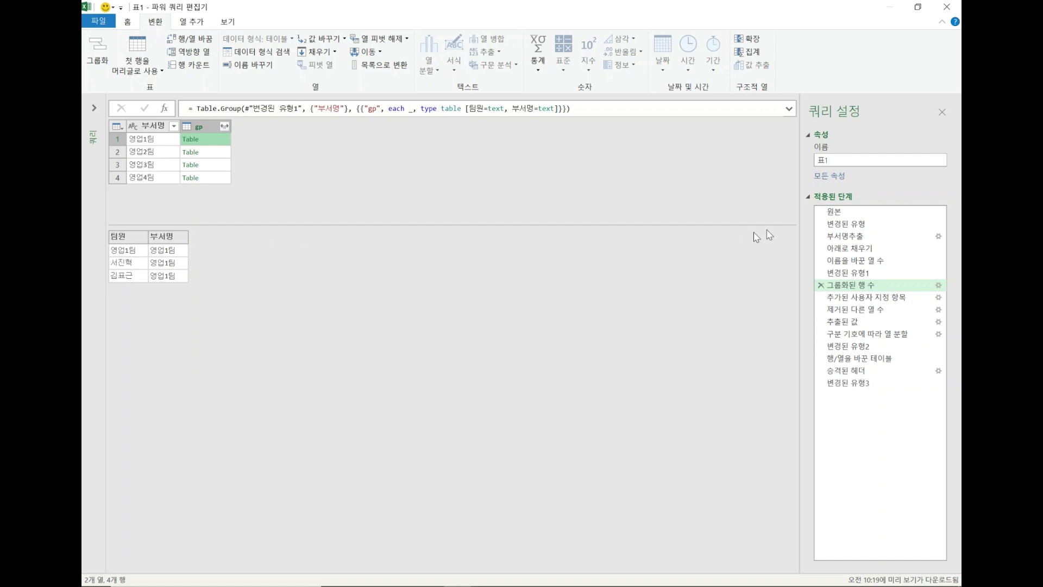
# Insert a row filter after the 변경된 유형1 step that keeps only 팀원 values not containing 영업
pyautogui.click(853, 274)
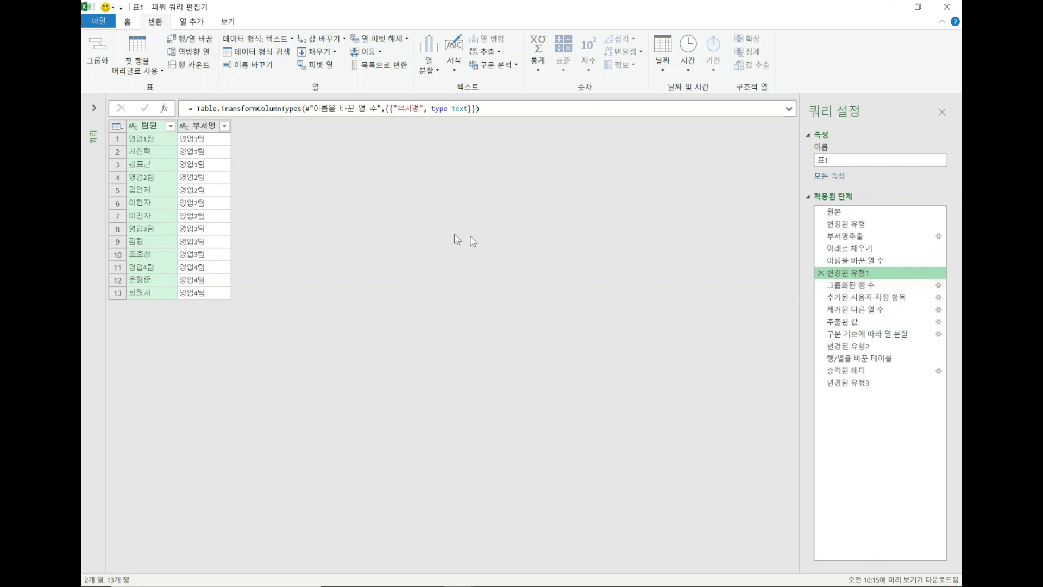
pyautogui.click(170, 125)
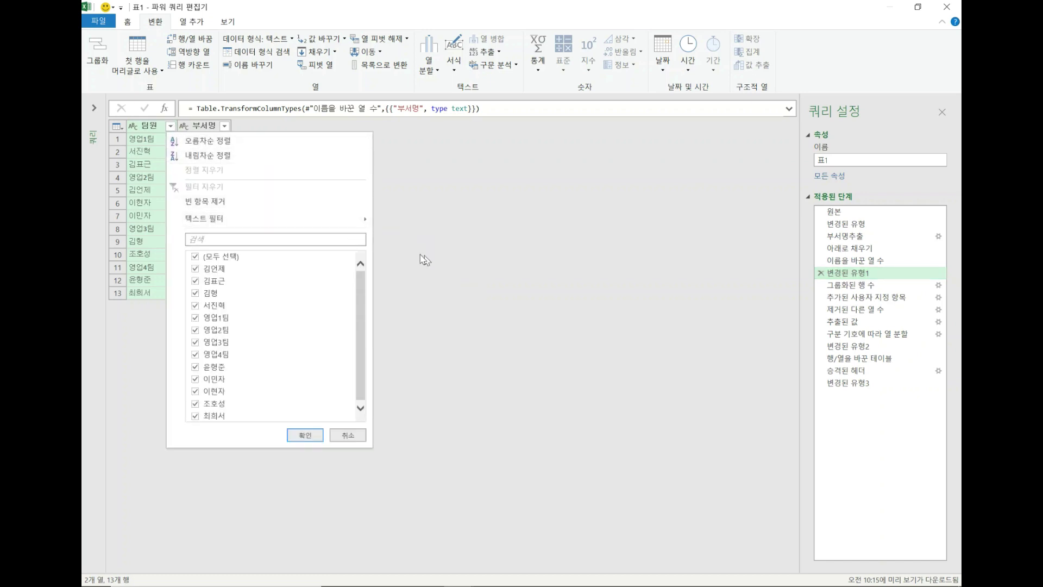
pyautogui.moveTo(369, 226)
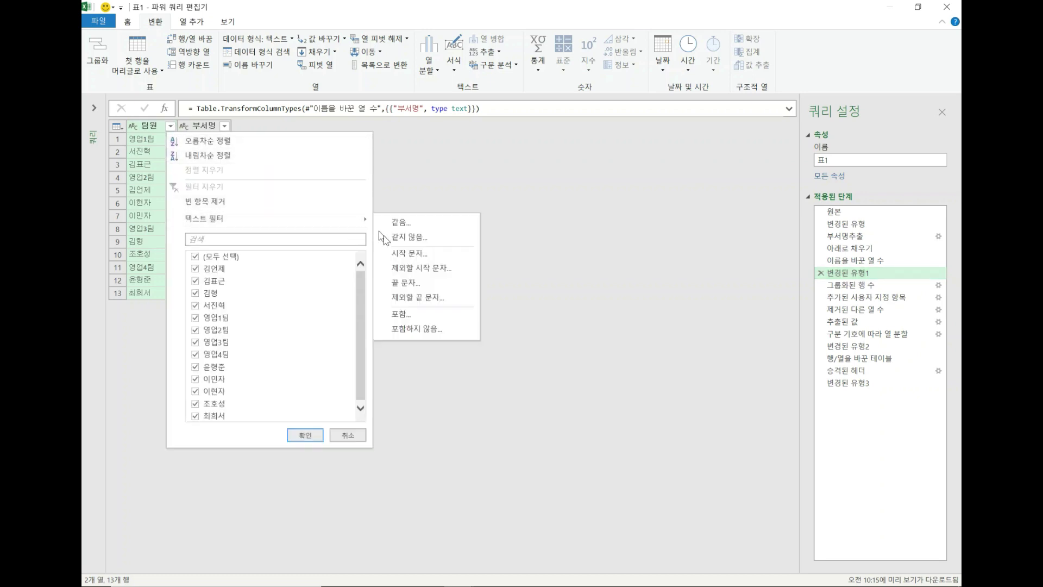
pyautogui.click(431, 330)
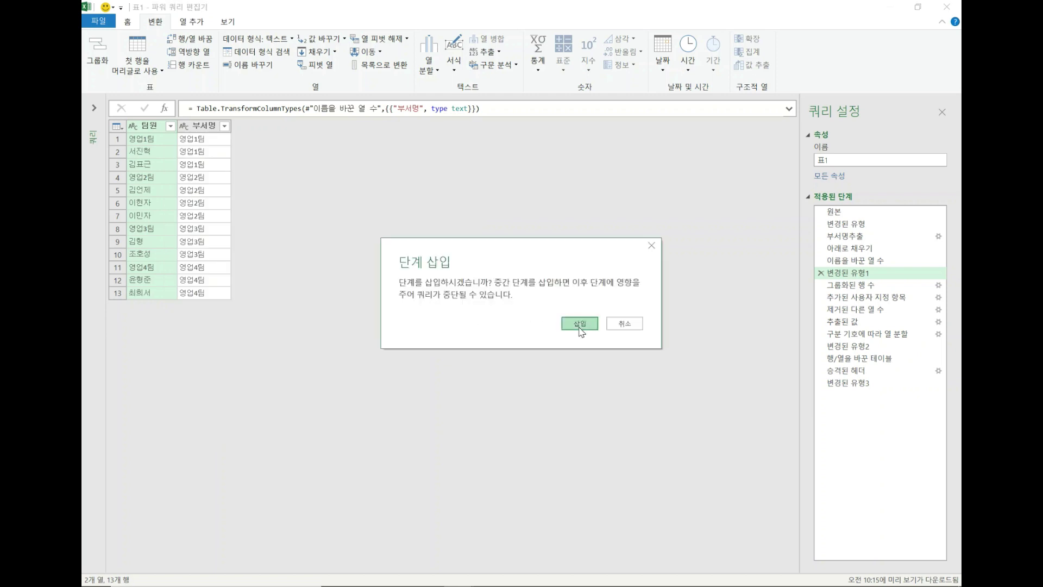
pyautogui.click(577, 328)
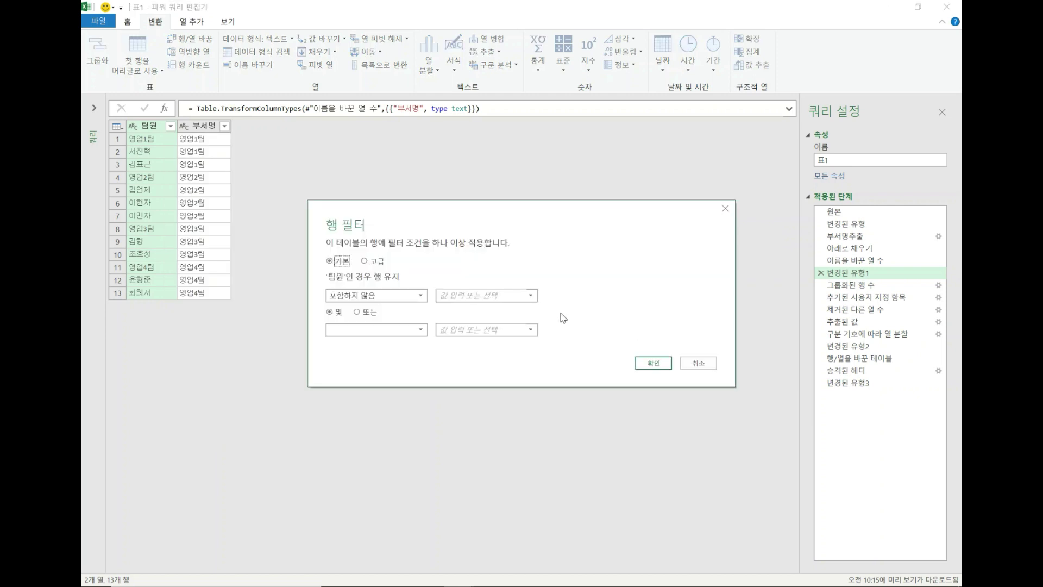
pyautogui.click(473, 295)
pyautogui.write('dud')
pyautogui.press('BackSpace')
pyautogui.press('BackSpace')
pyautogui.press('BackSpace')
pyautogui.write('영업')
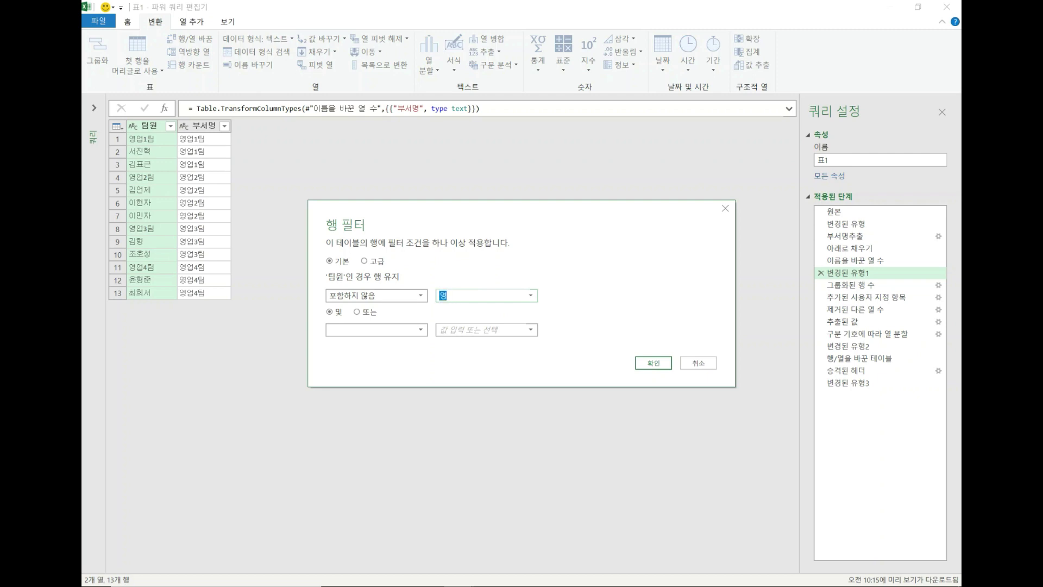
pyautogui.click(468, 296)
pyautogui.click(647, 363)
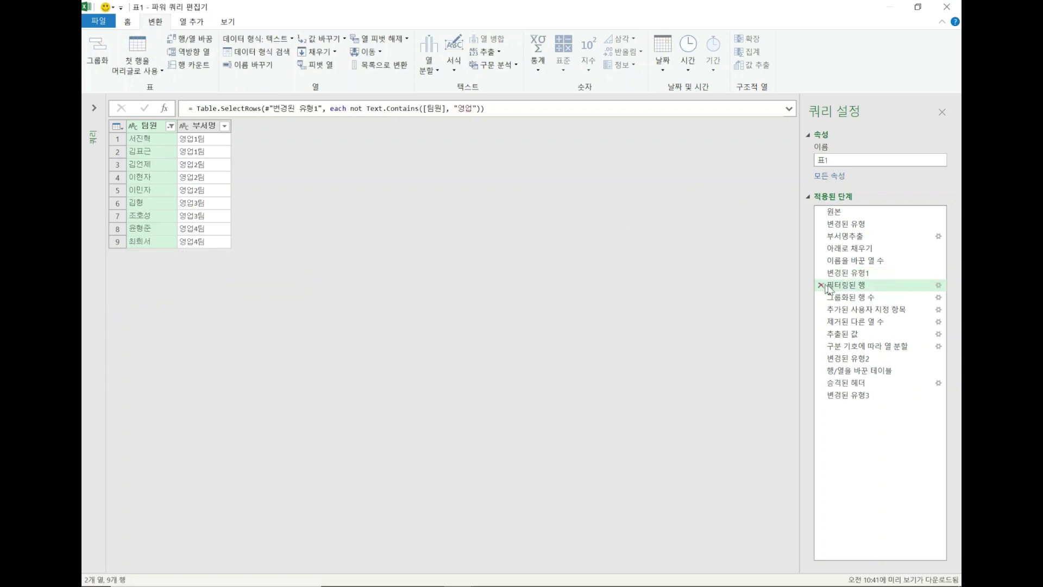
# Examine how the filter affects the applied steps from 그룹화된 행 수 onward, including the first row's gp table and 이름 list
pyautogui.click(850, 298)
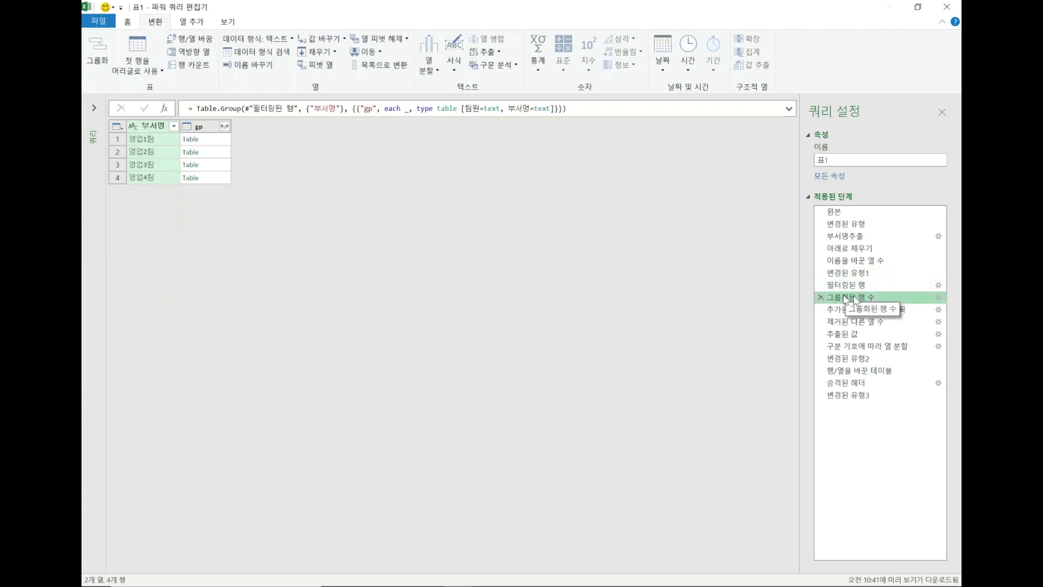
pyautogui.click(214, 140)
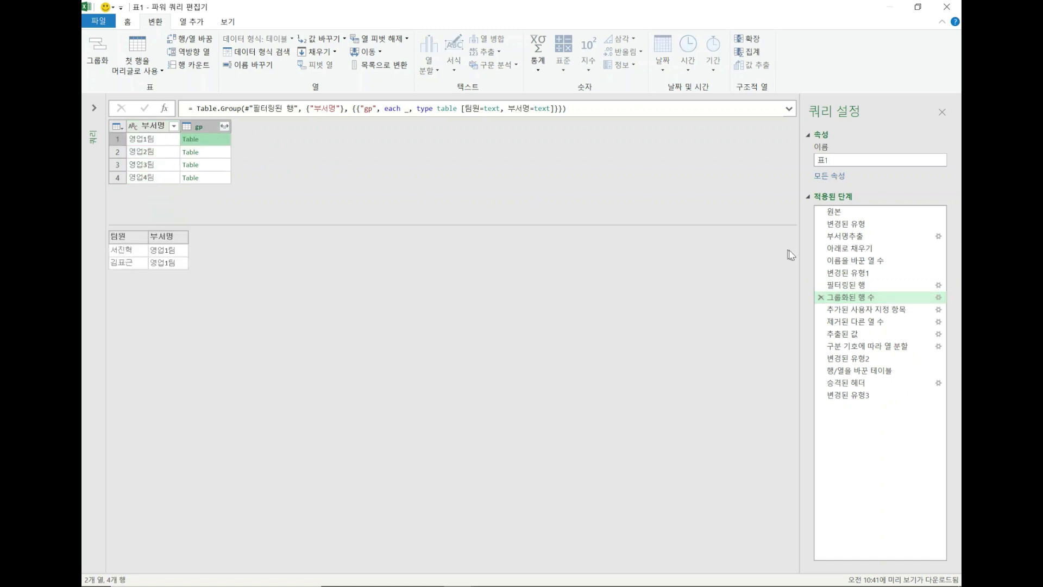
pyautogui.click(837, 310)
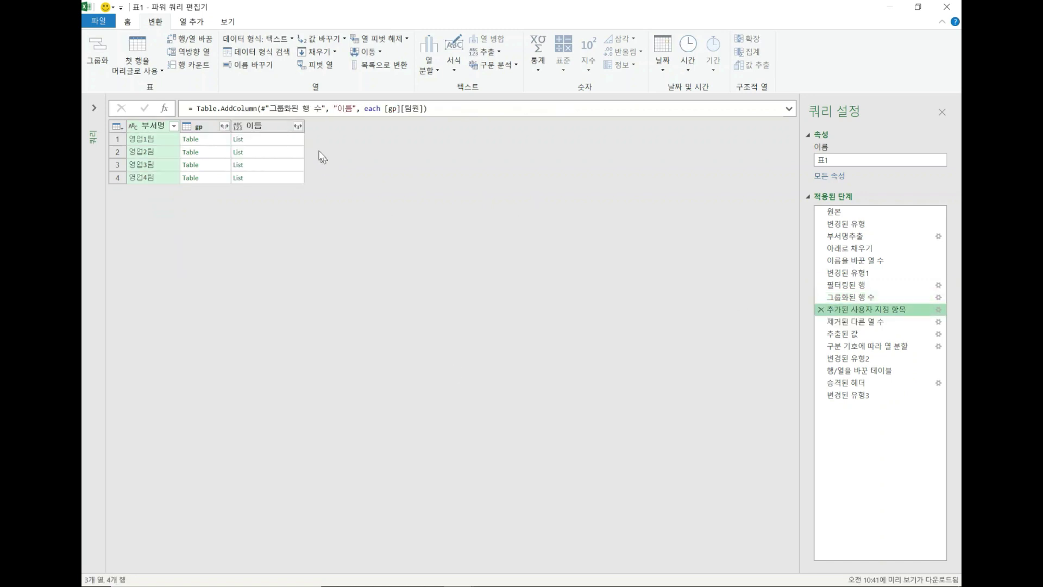
pyautogui.click(267, 144)
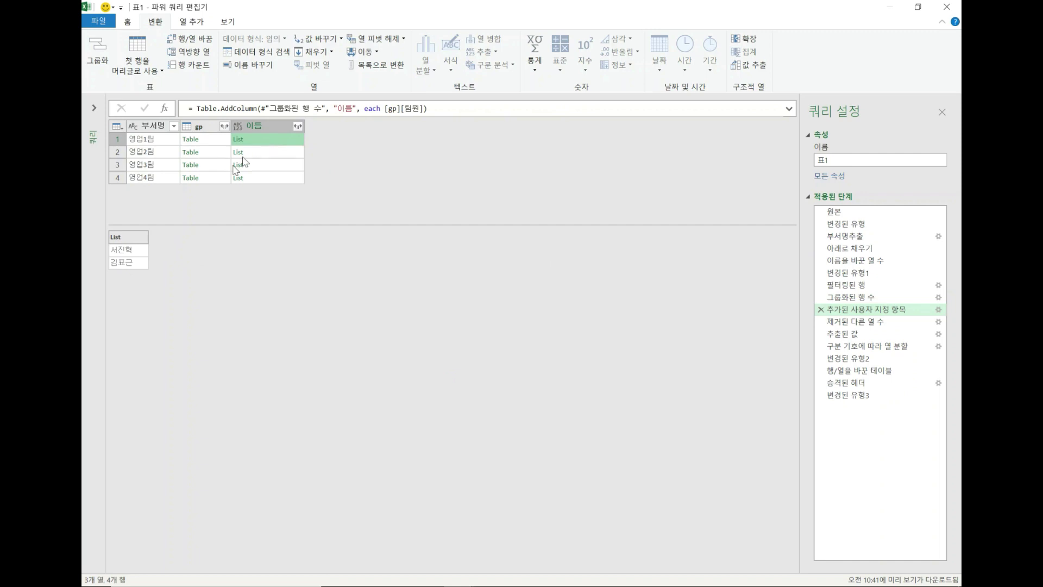
pyautogui.click(844, 321)
pyautogui.rightClick(842, 322)
pyautogui.press('Escape')
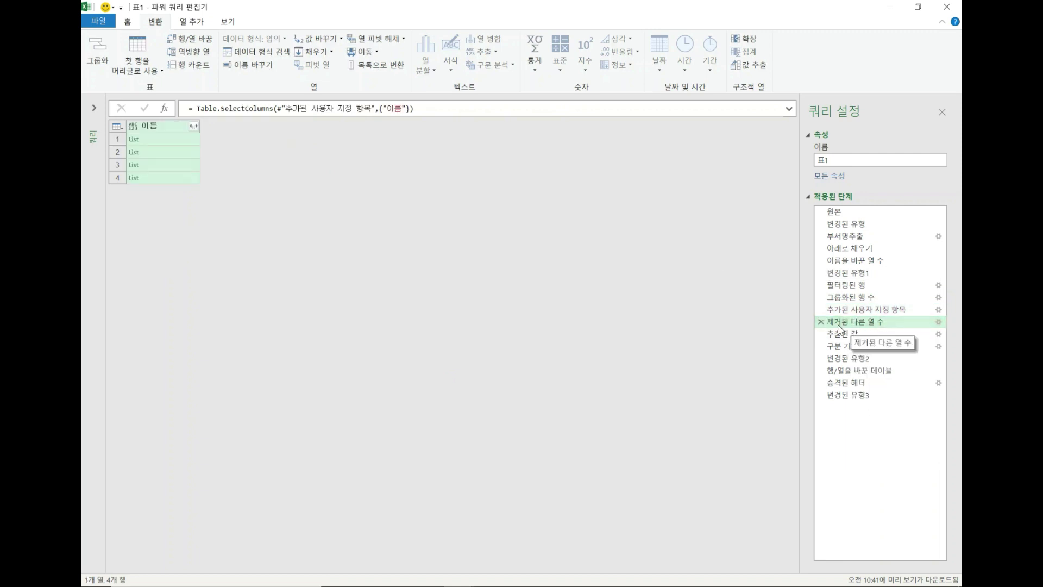
pyautogui.click(841, 333)
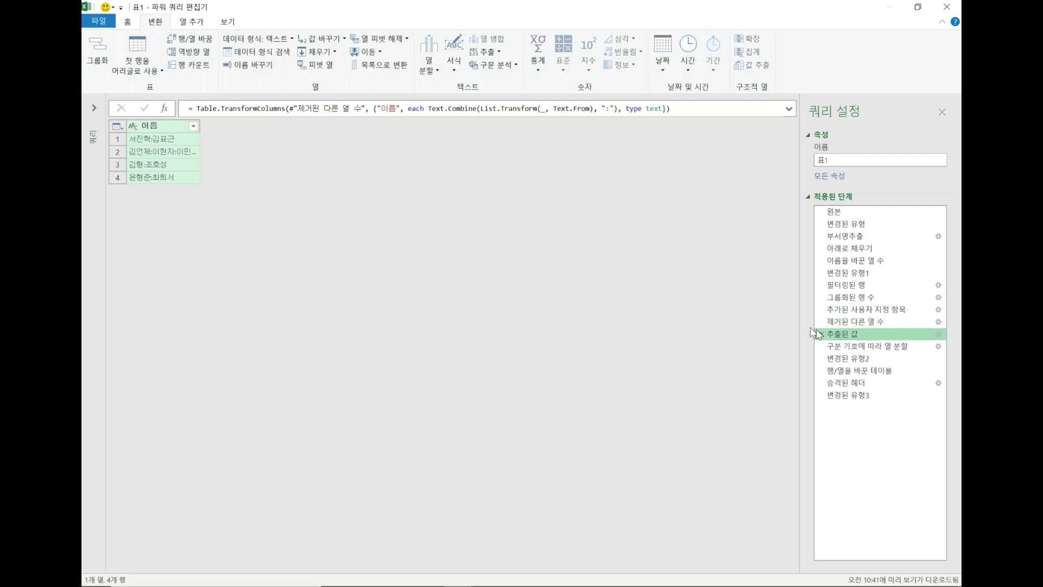
pyautogui.click(841, 346)
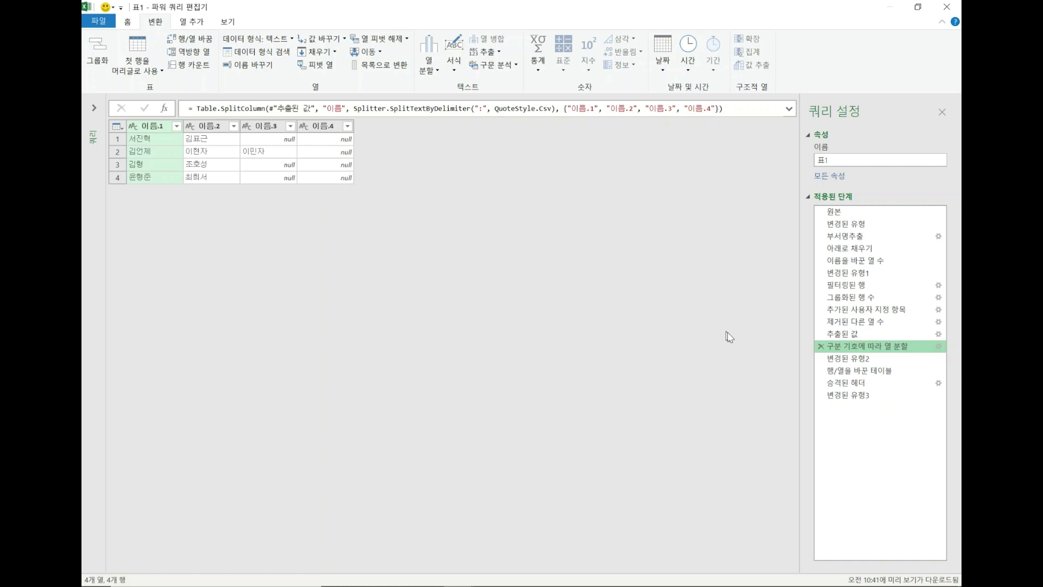
pyautogui.click(863, 395)
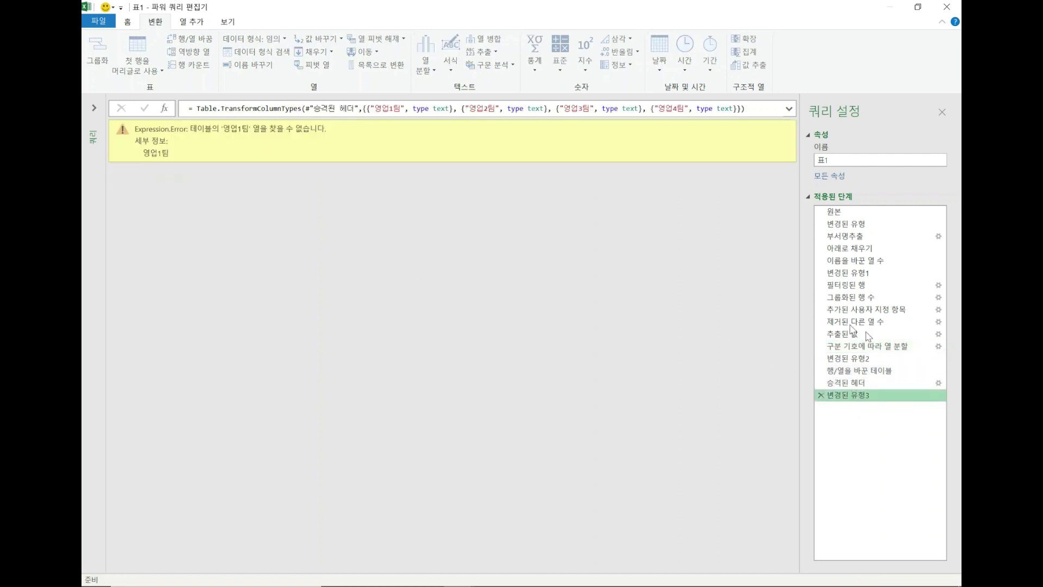
pyautogui.click(858, 382)
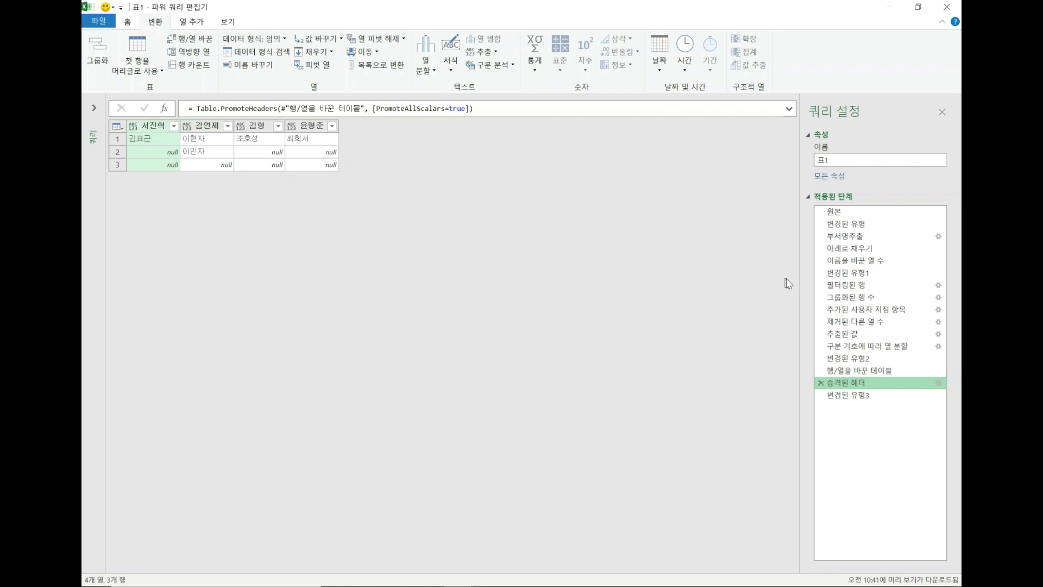
# Delete the 필터링된 행 step from the applied steps and preview the first row's gp table at 그룹화된 행 수
pyautogui.click(874, 299)
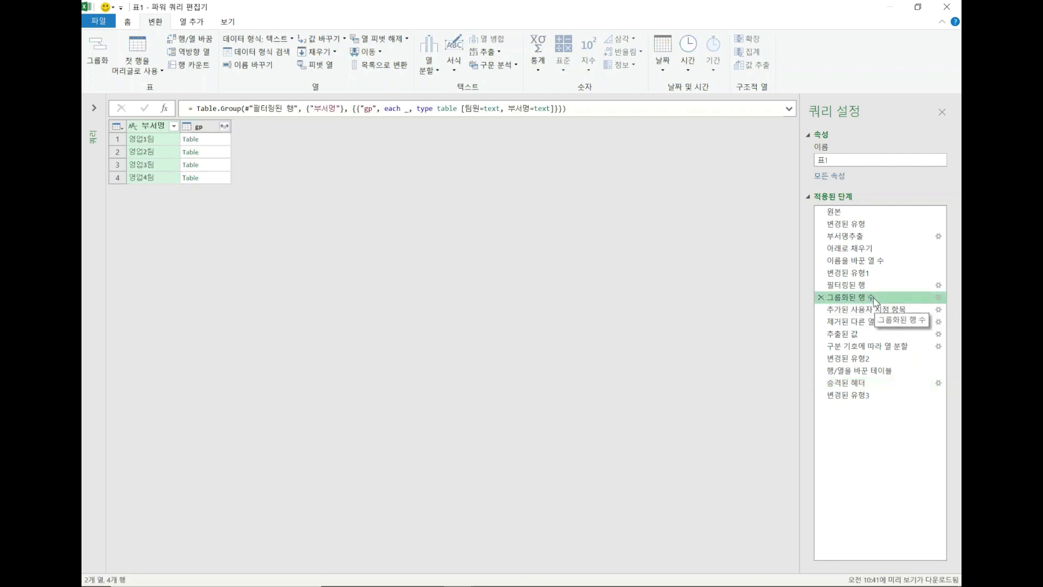
pyautogui.click(861, 285)
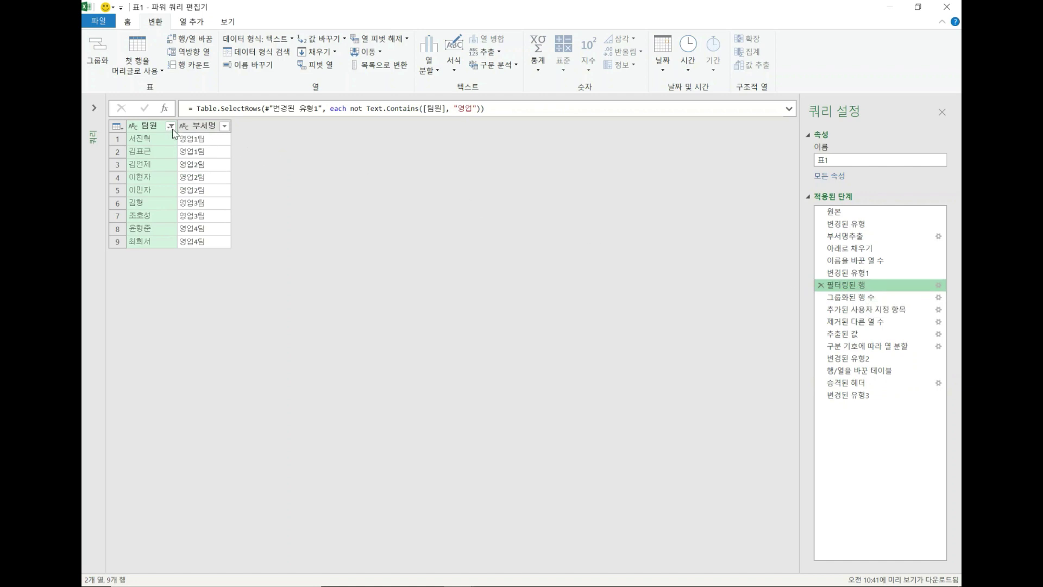
pyautogui.click(821, 285)
pyautogui.click(579, 324)
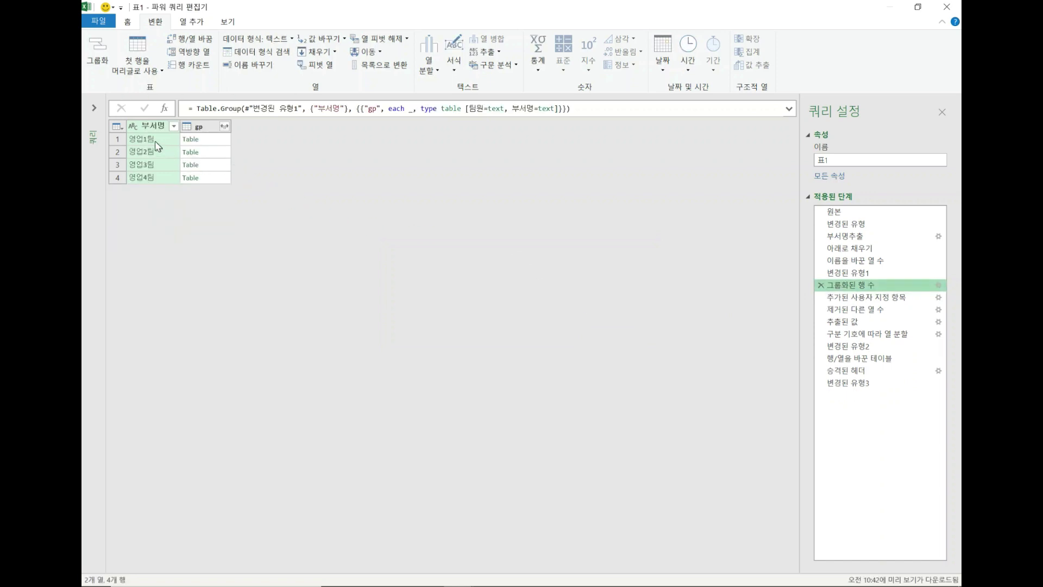
pyautogui.click(223, 141)
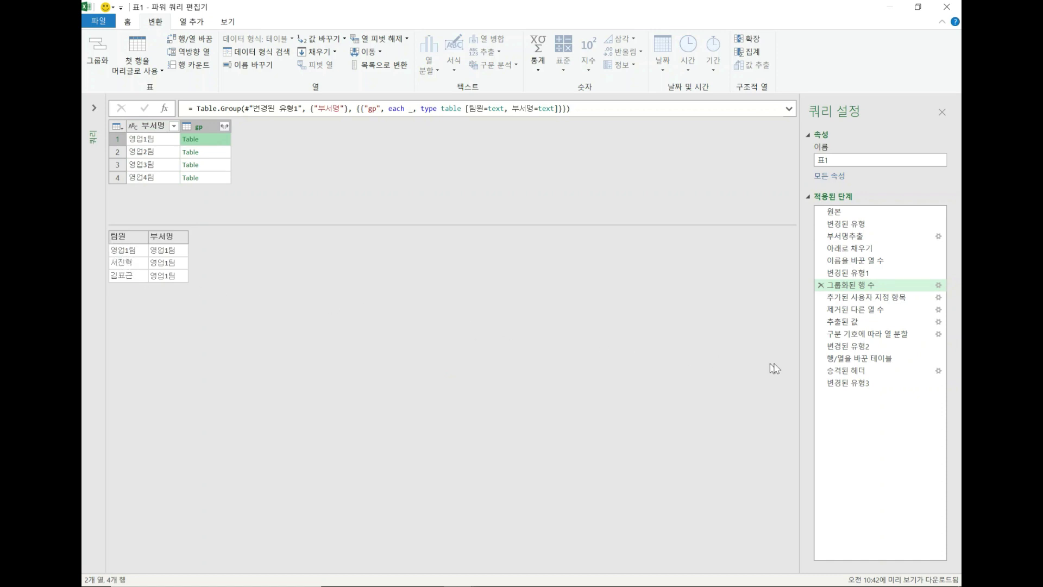
# Review the applied steps from 변경된 유형3 back to 그룹화된 행 수, including the first row's 이름 list at 추가된 사용자 지정 항목
pyautogui.click(848, 382)
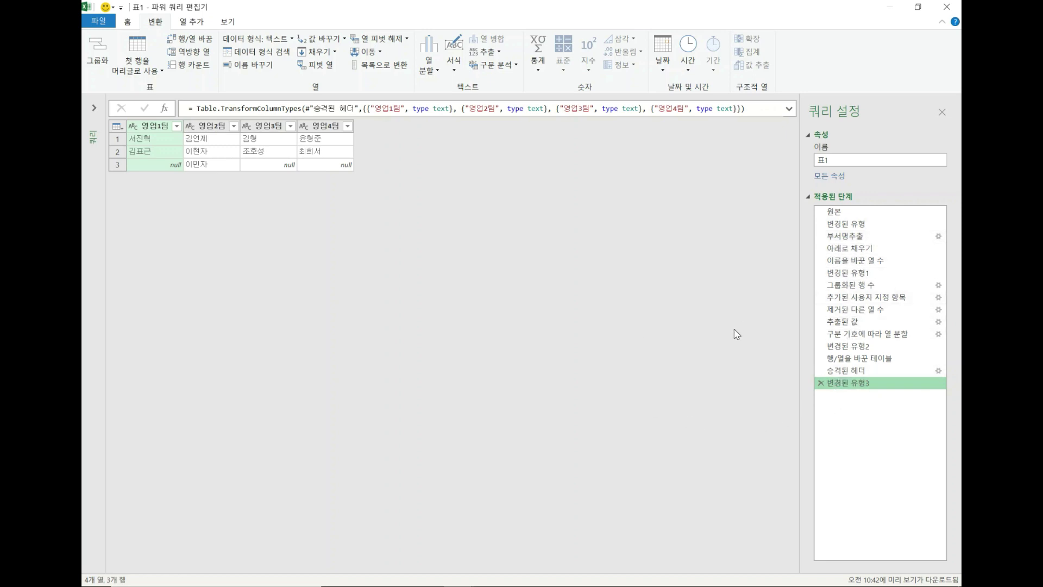
pyautogui.click(852, 324)
pyautogui.click(851, 309)
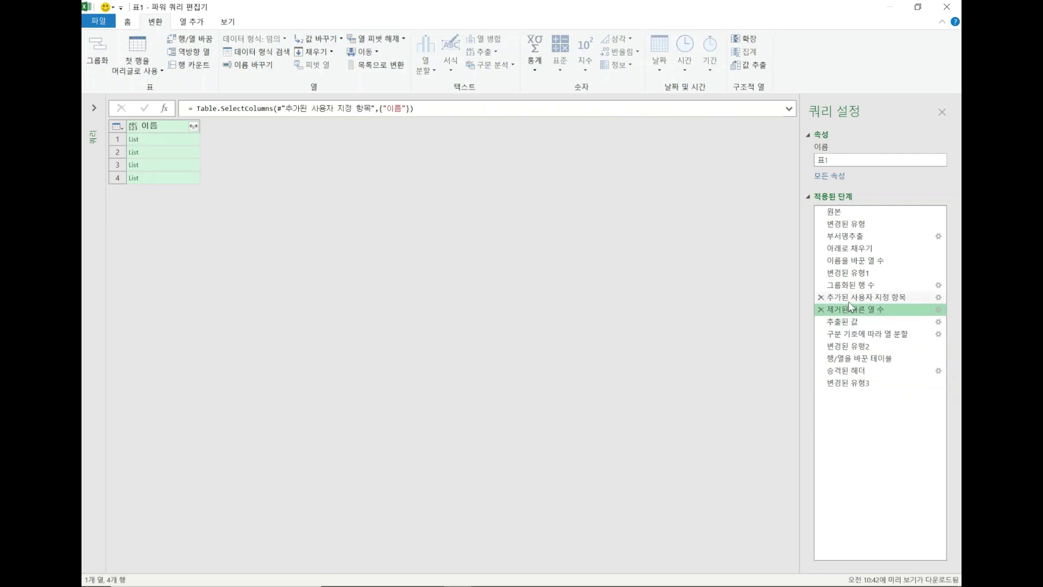
pyautogui.click(849, 297)
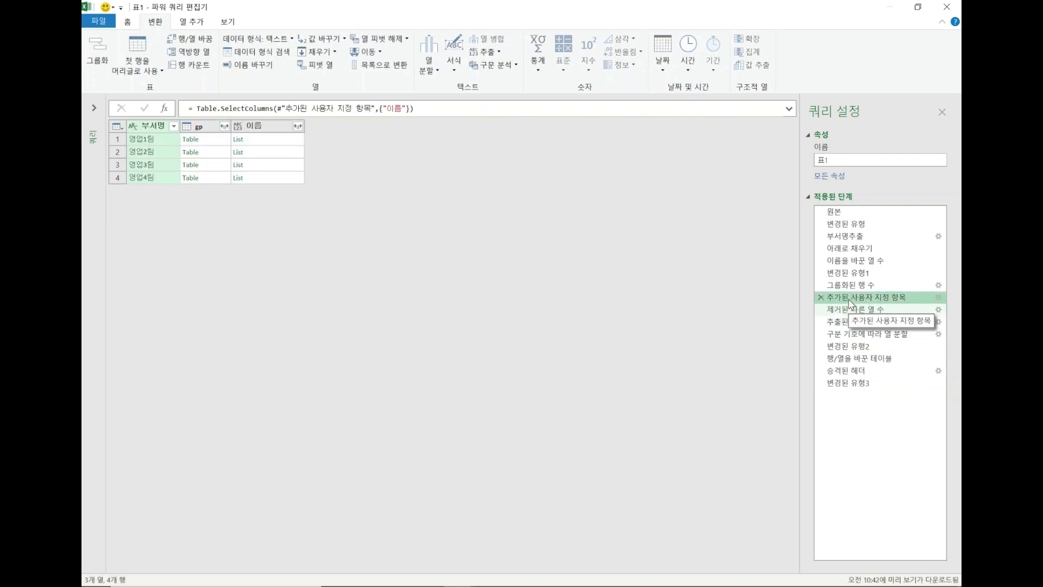
pyautogui.click(260, 143)
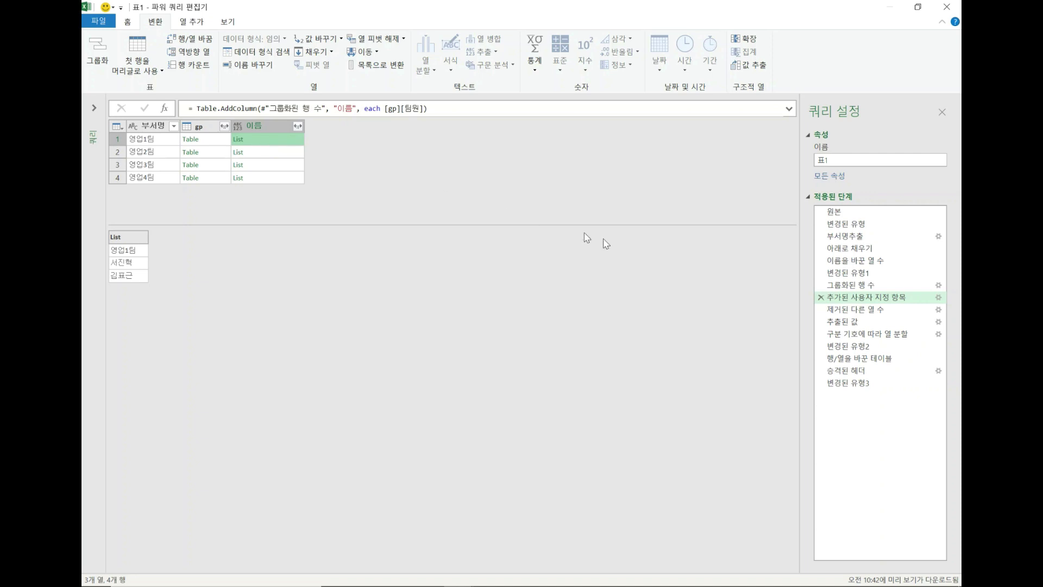
pyautogui.click(871, 284)
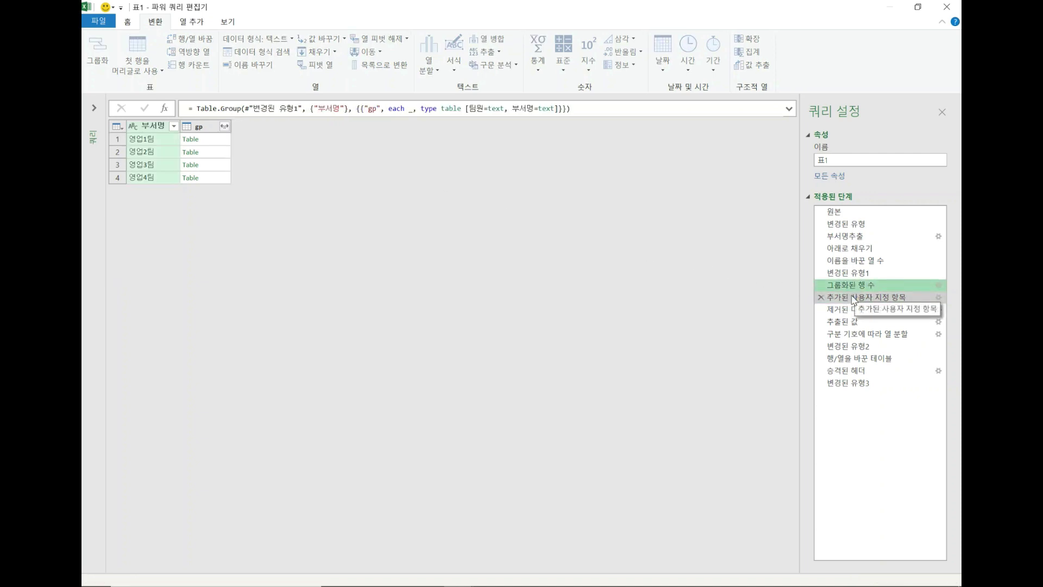
pyautogui.click(870, 297)
# Delete the 제거된 다른 열 수 step and all steps following it from the applied steps
pyautogui.click(858, 309)
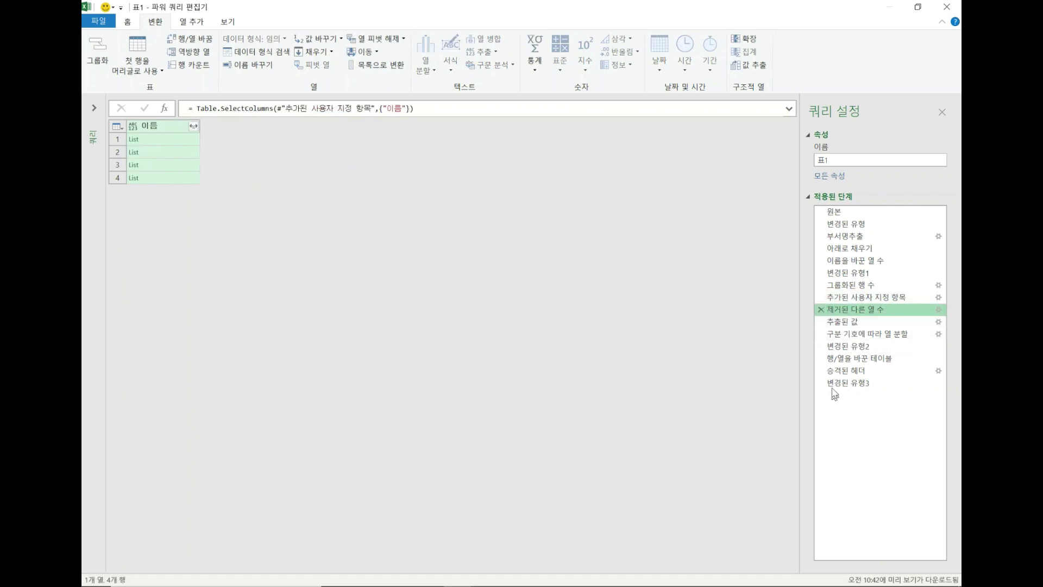
pyautogui.rightClick(856, 314)
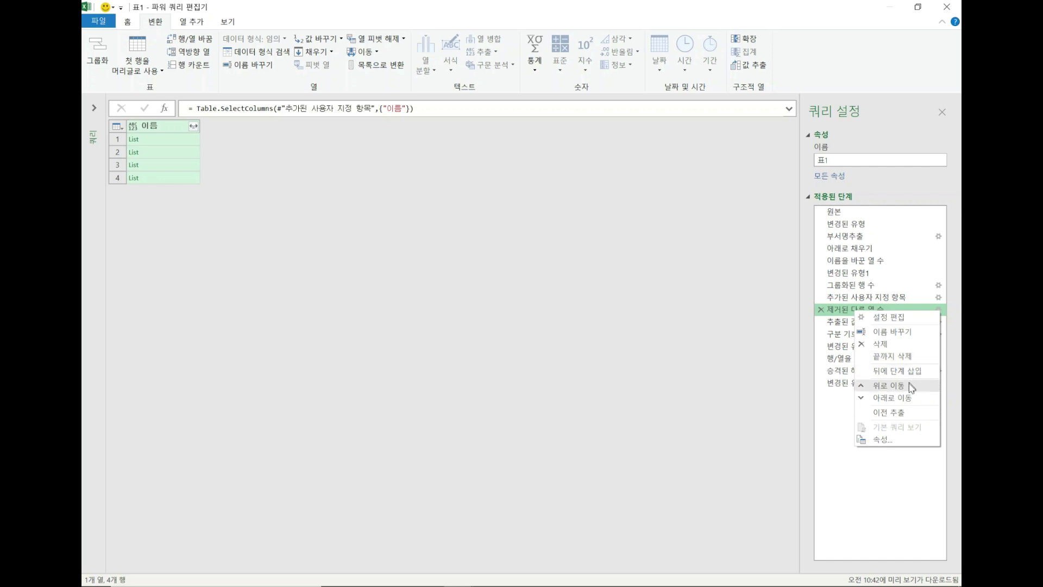
pyautogui.click(888, 357)
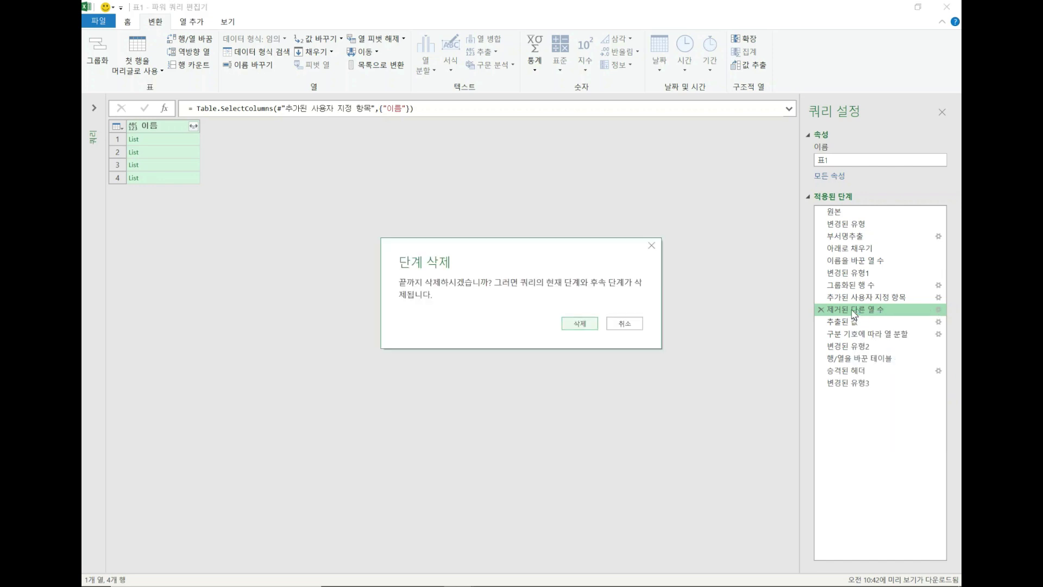
pyautogui.click(580, 323)
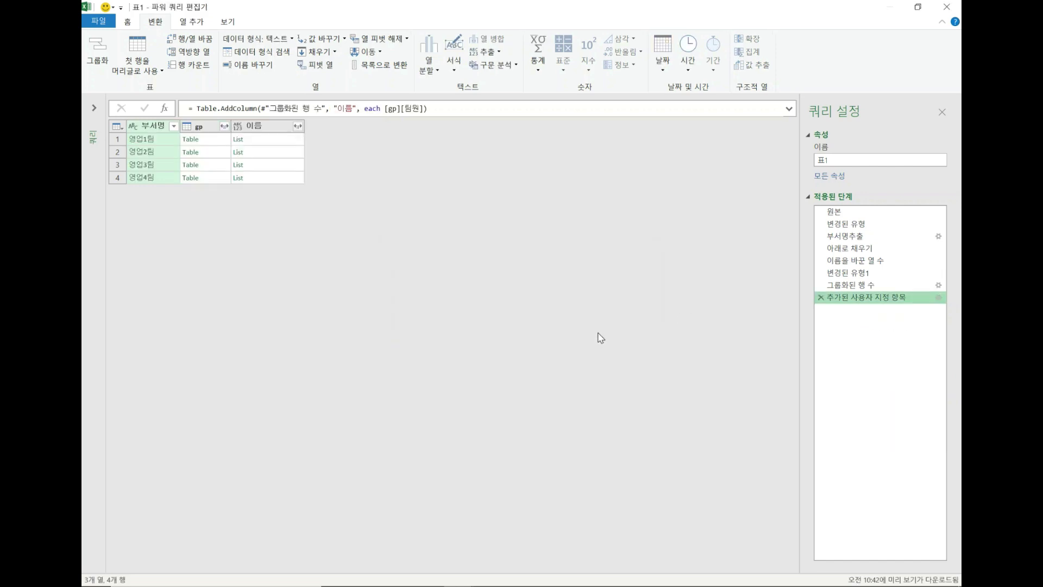
# Preview the first row's 이름 list and remove all columns other than 이름
pyautogui.click(283, 141)
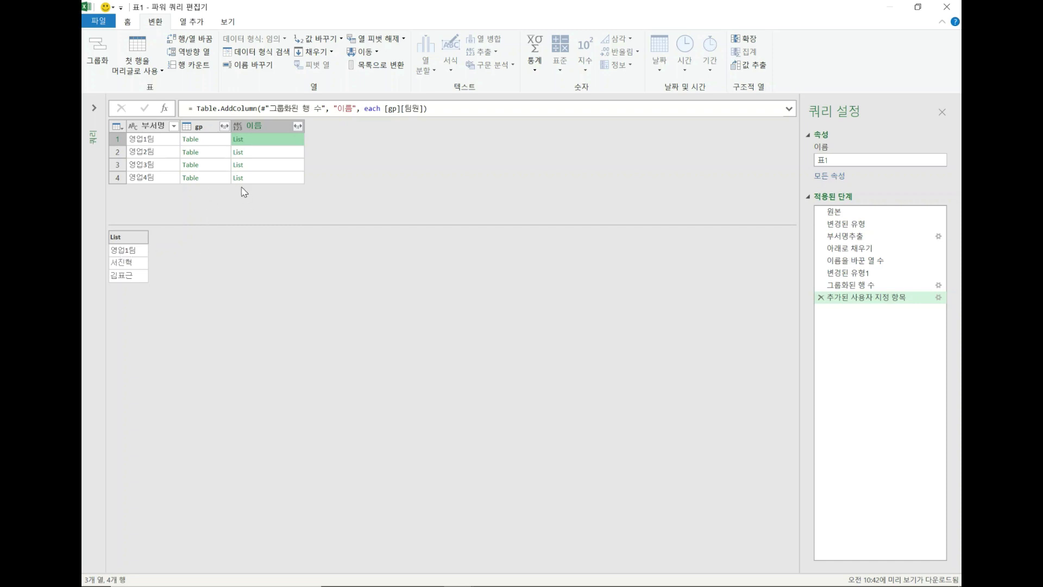
pyautogui.click(152, 126)
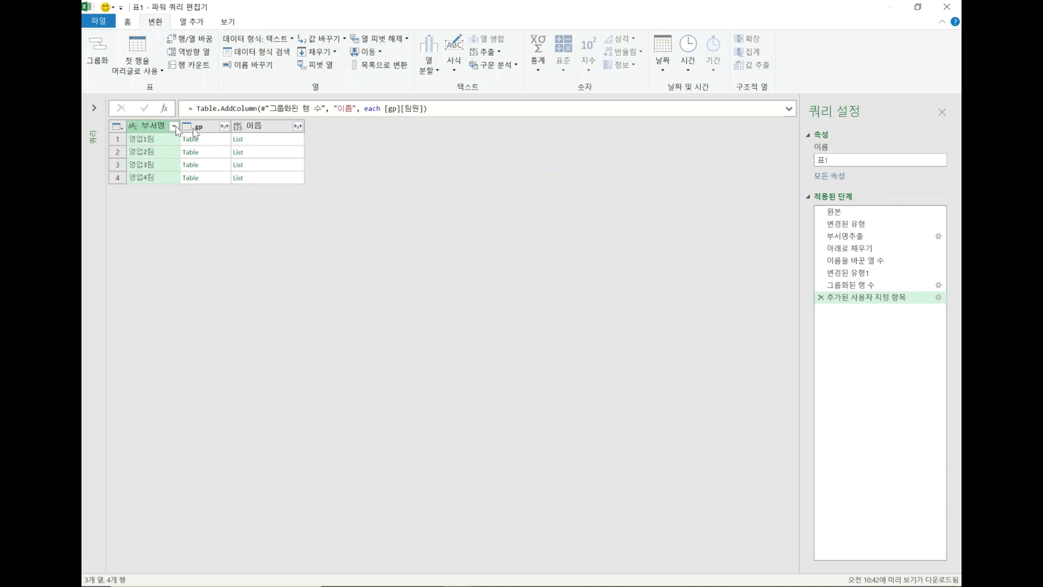
pyautogui.keyDown('ctrl'); pyautogui.click(208, 128); pyautogui.keyUp('ctrl')
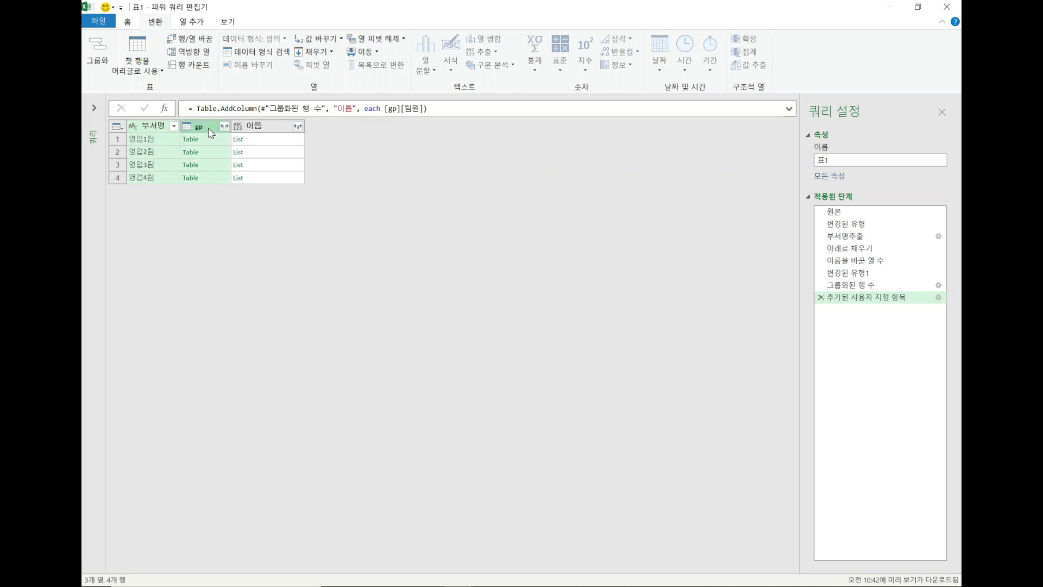
pyautogui.click(262, 131)
pyautogui.click(255, 142)
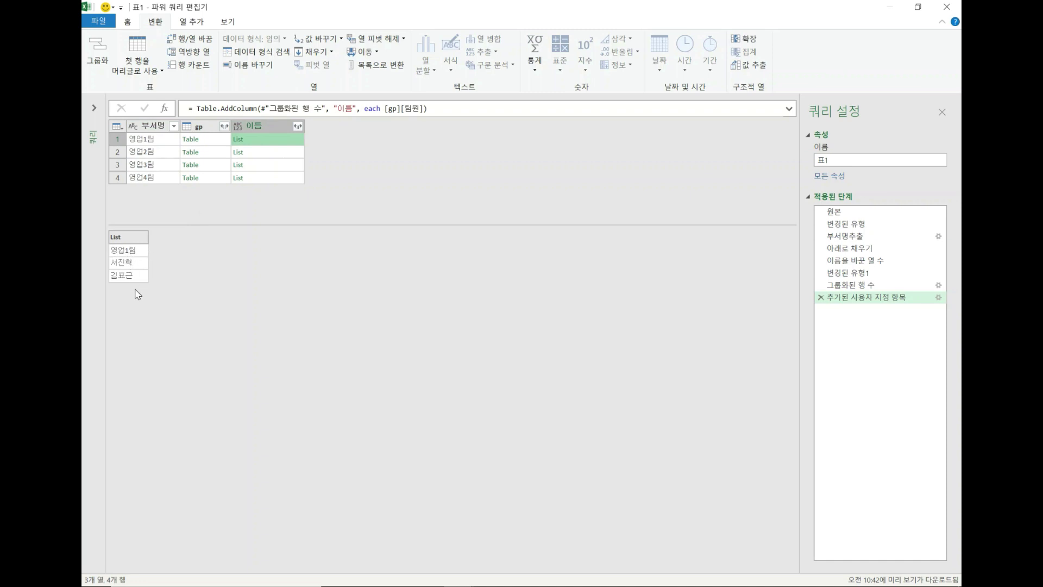
pyautogui.rightClick(266, 144)
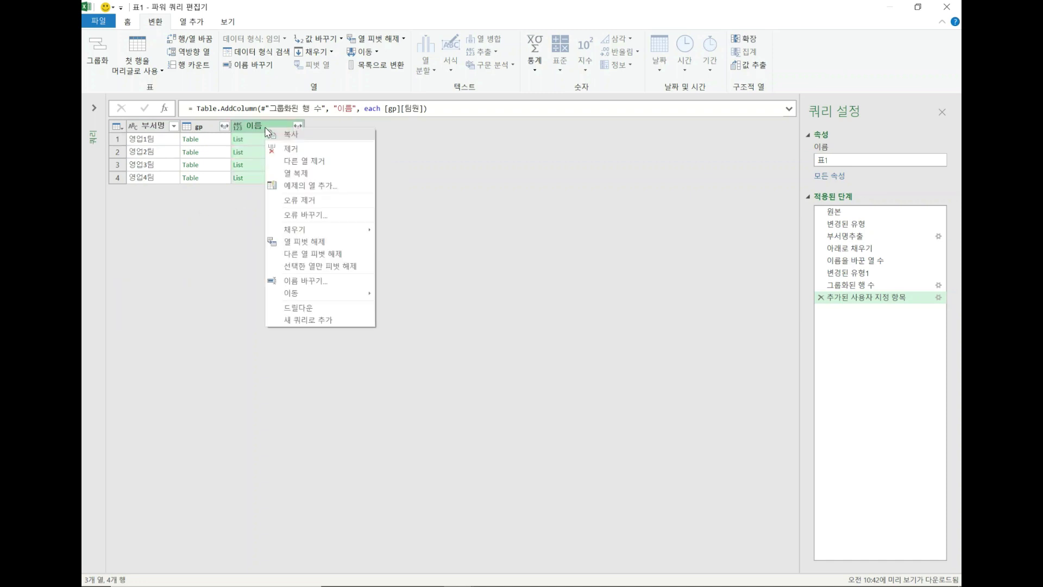
pyautogui.click(295, 168)
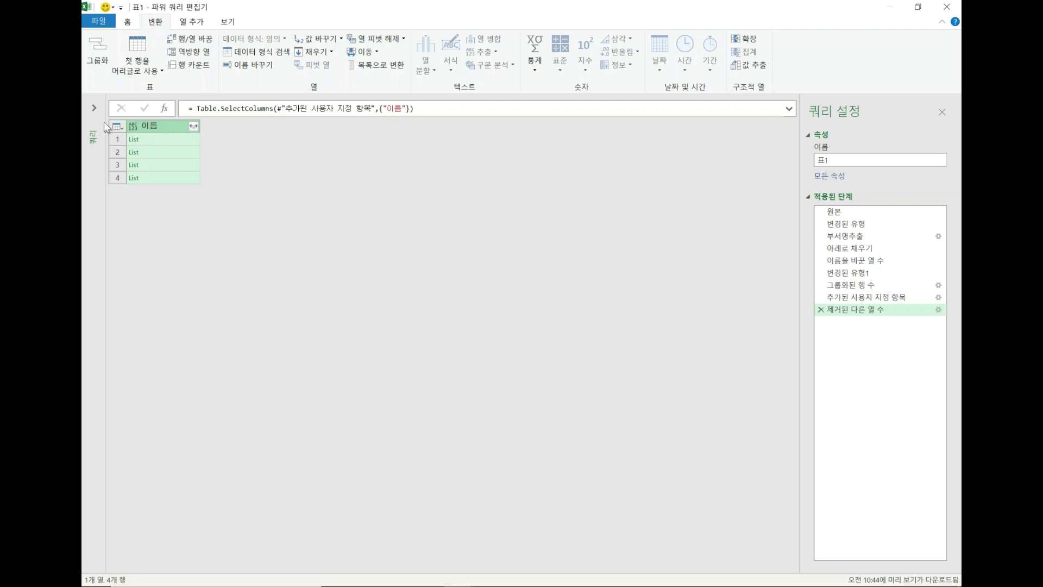
# Expand the query list and preview the lists in the first and second rows of the 이름 column
pyautogui.click(94, 108)
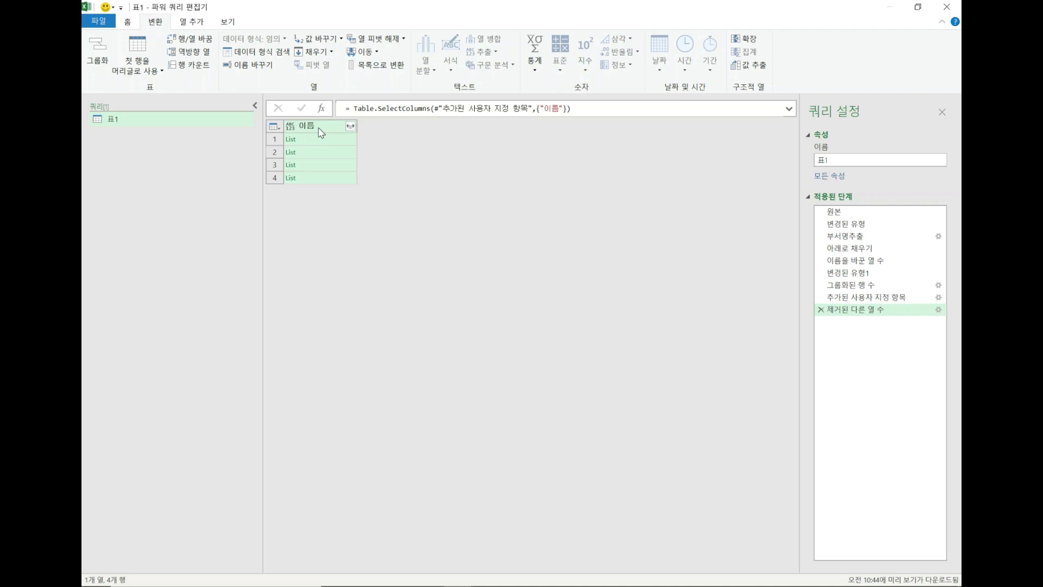
pyautogui.click(315, 143)
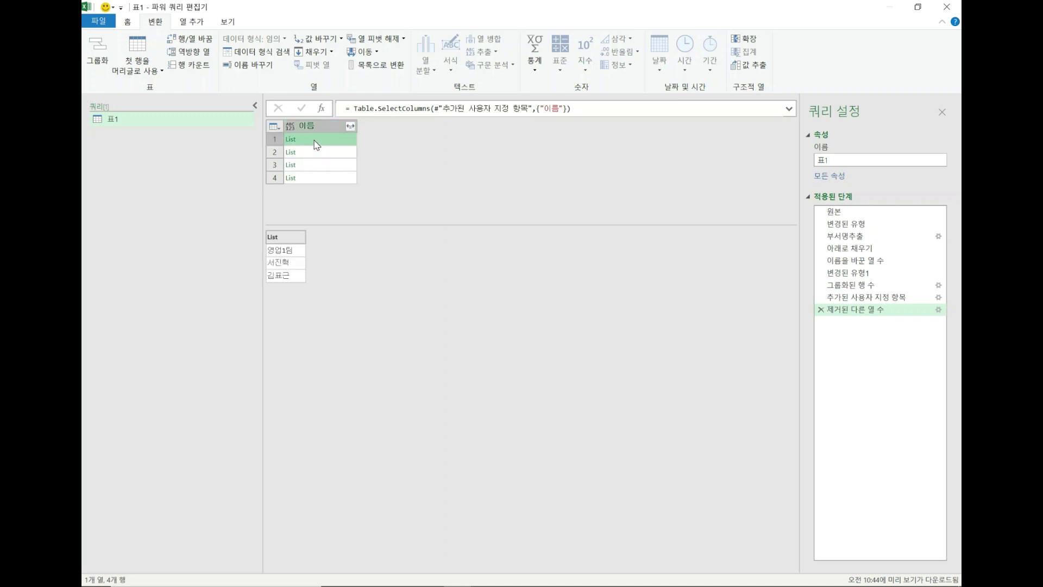
pyautogui.click(314, 153)
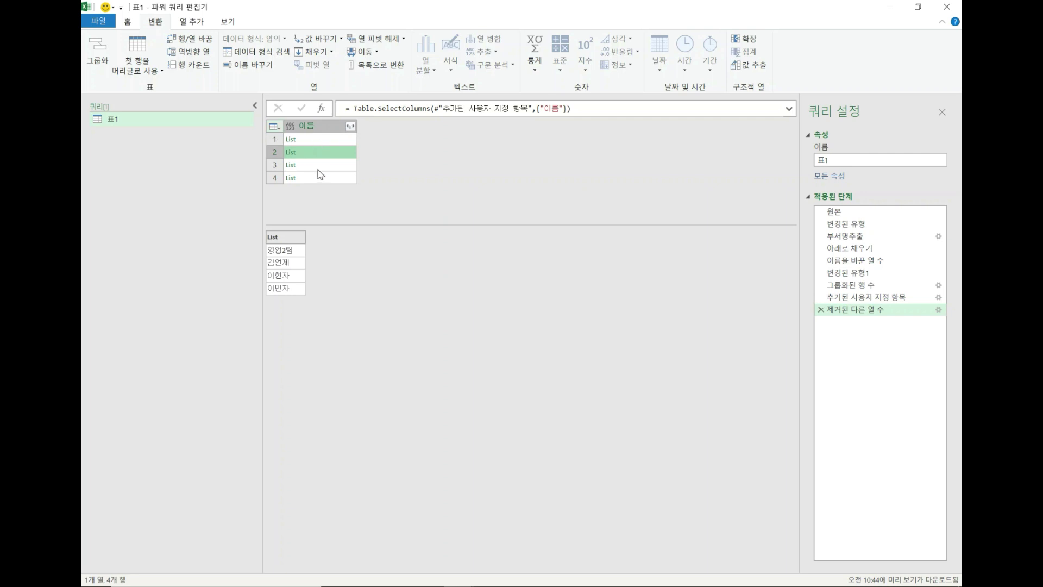
pyautogui.click(326, 127)
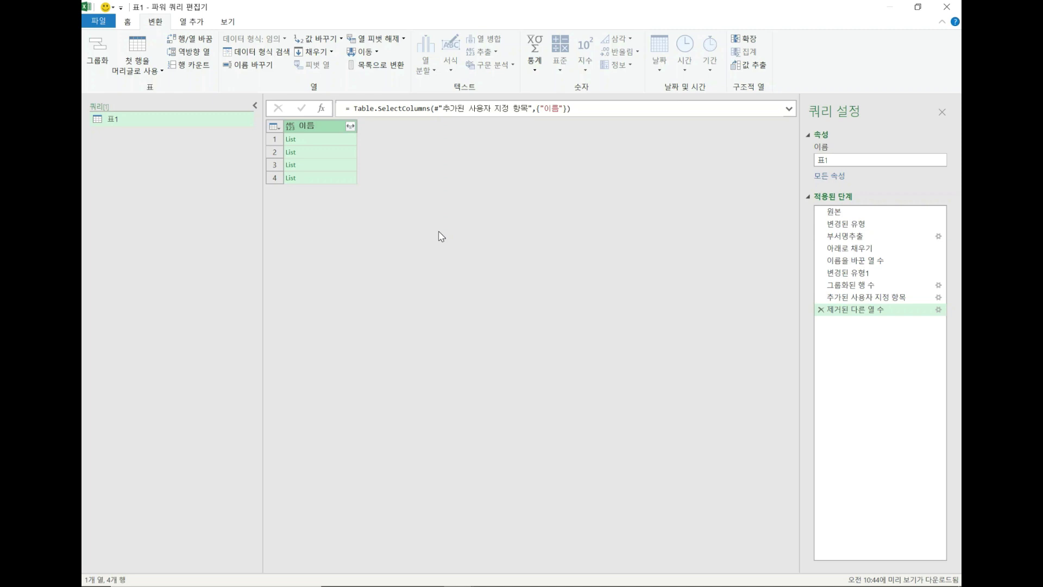
# Try drilling down into the whole 이름 column, compare it with 제거된 다른 열 수, and delete the drill-down step
pyautogui.rightClick(318, 127)
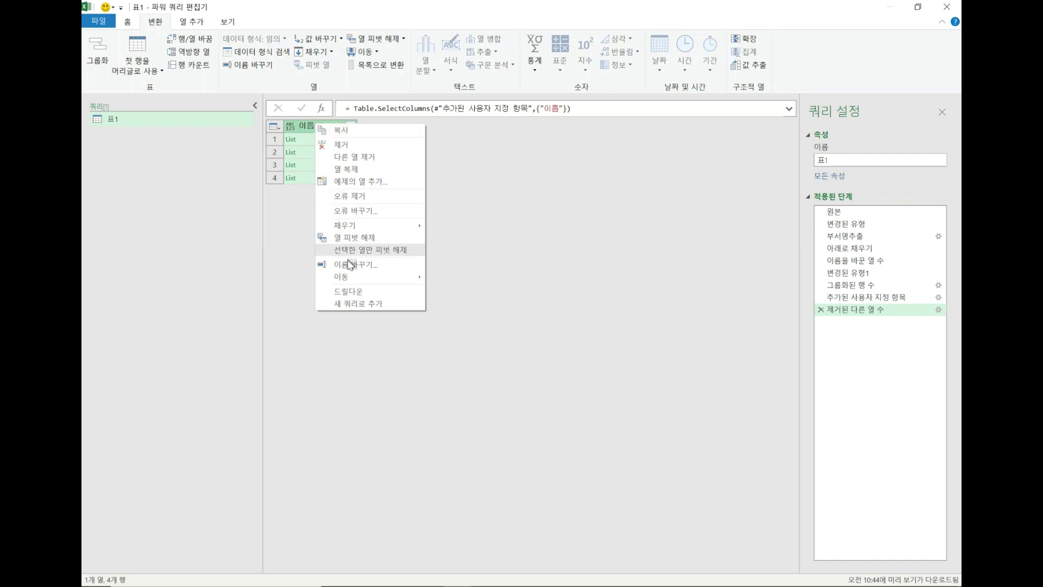
pyautogui.click(348, 291)
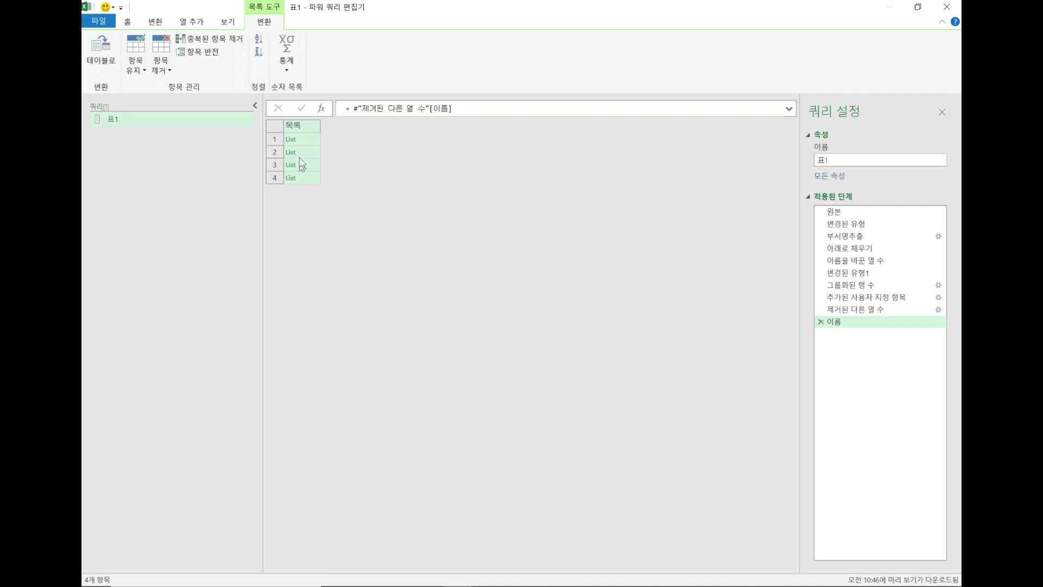
pyautogui.click(858, 309)
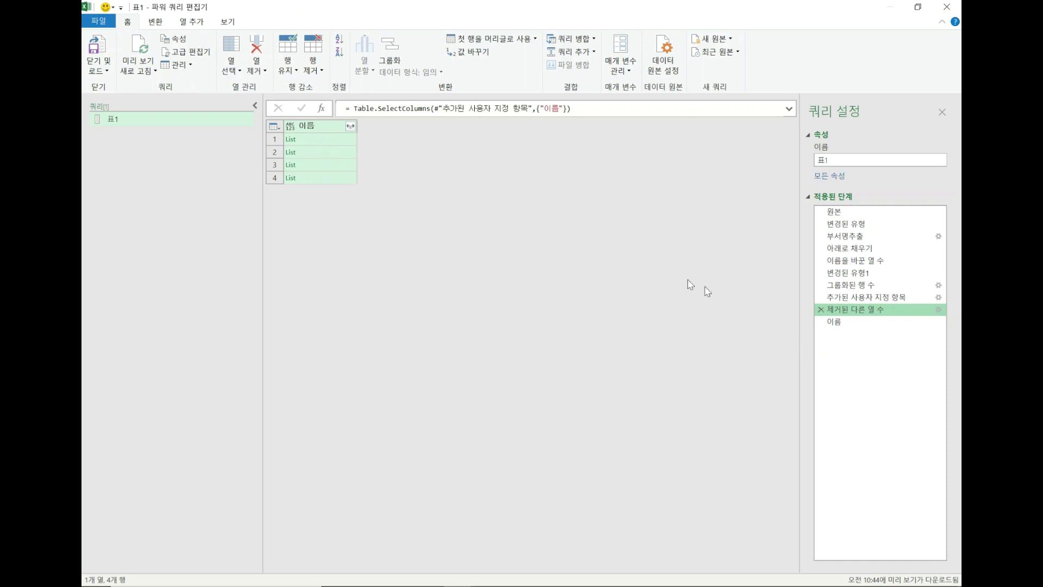
pyautogui.click(846, 325)
pyautogui.click(821, 322)
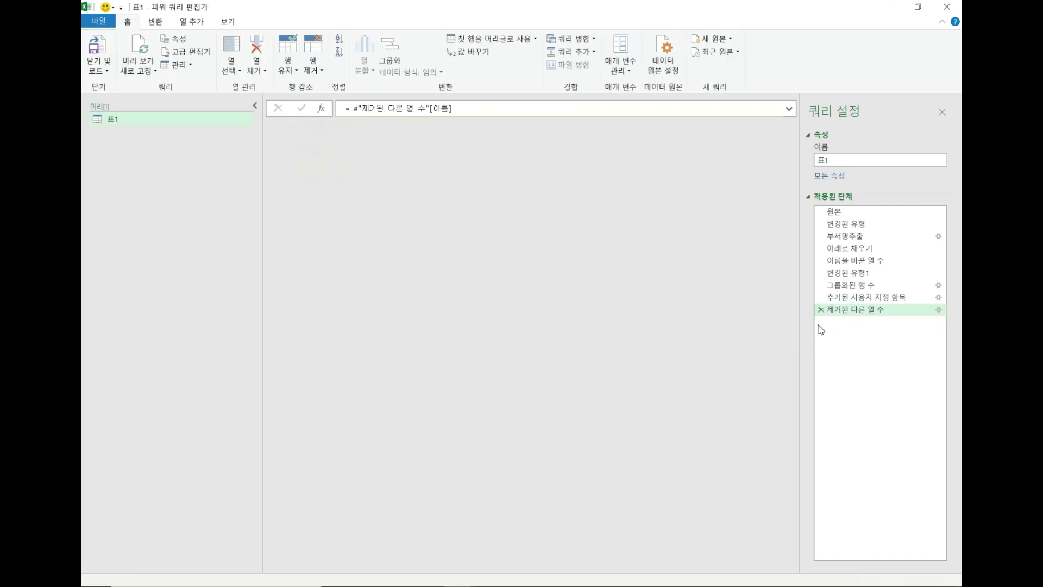
# Try drilling down into only the first row's 이름 list and delete the resulting step
pyautogui.click(345, 140)
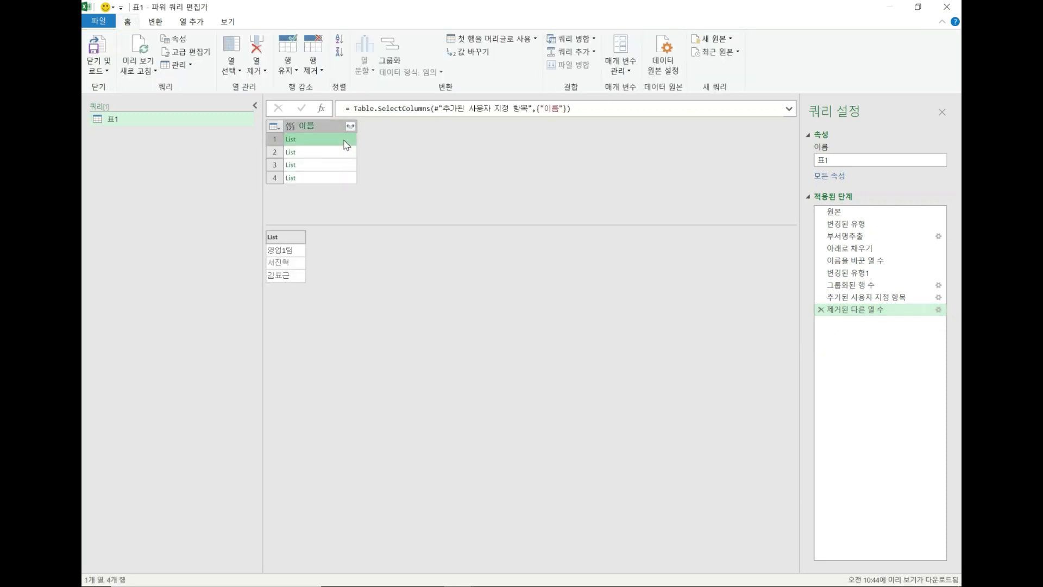
pyautogui.rightClick(346, 142)
pyautogui.click(363, 161)
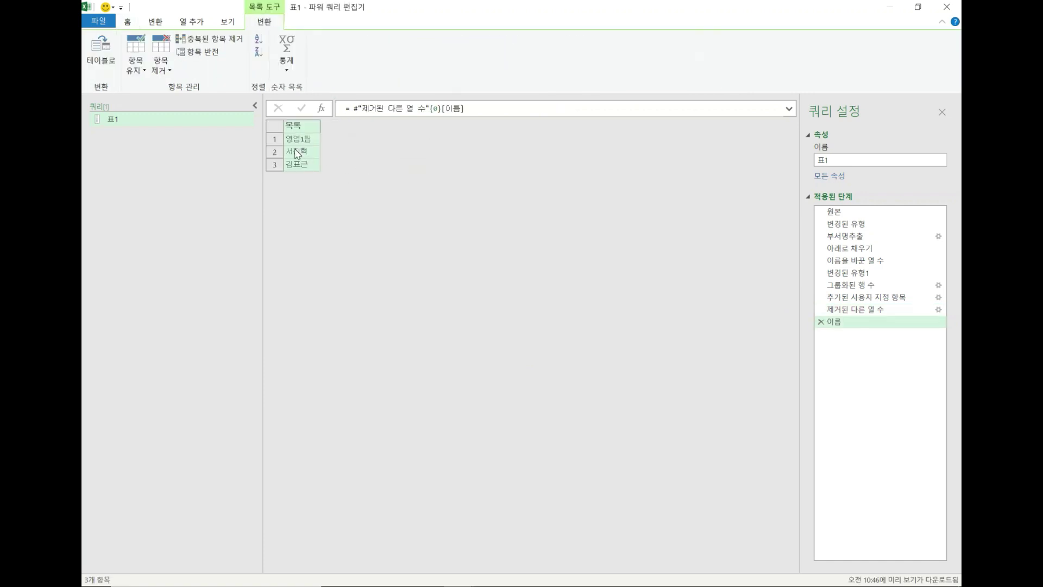
pyautogui.click(820, 321)
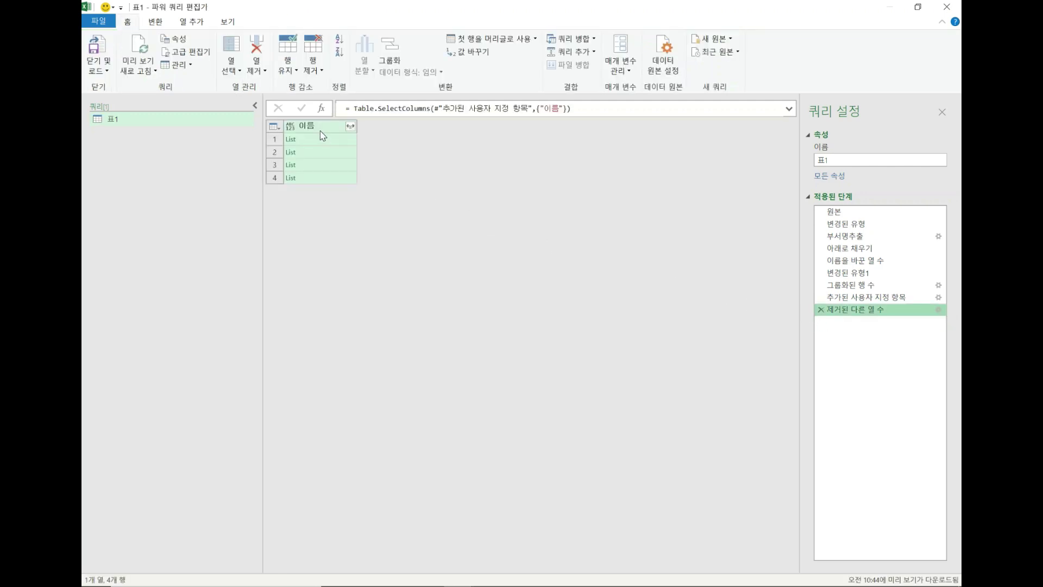
# Drill down into the whole 이름 column as a list and insert Table. after the equals sign in its formula
pyautogui.rightClick(321, 131)
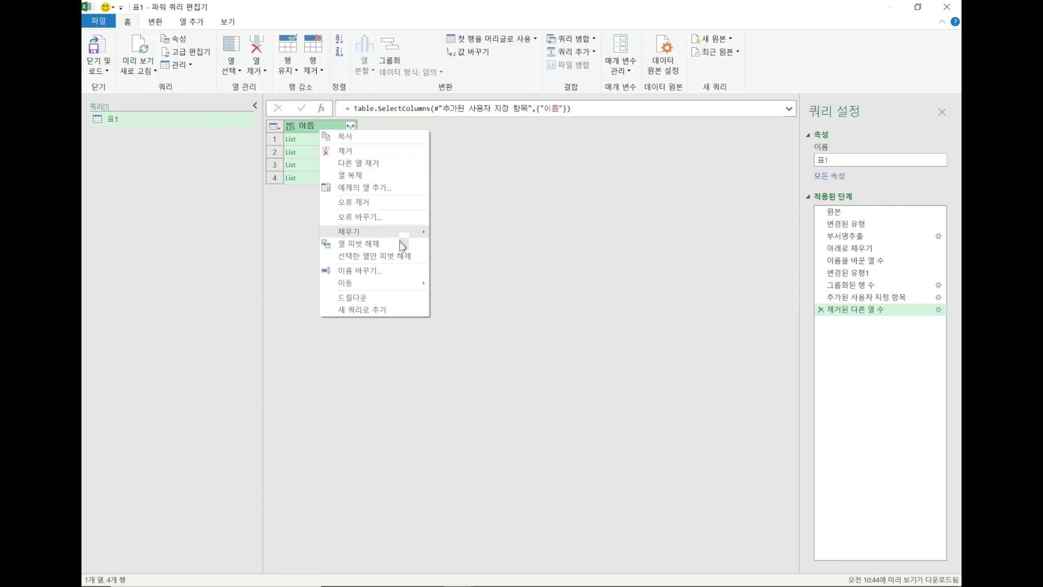
pyautogui.click(386, 298)
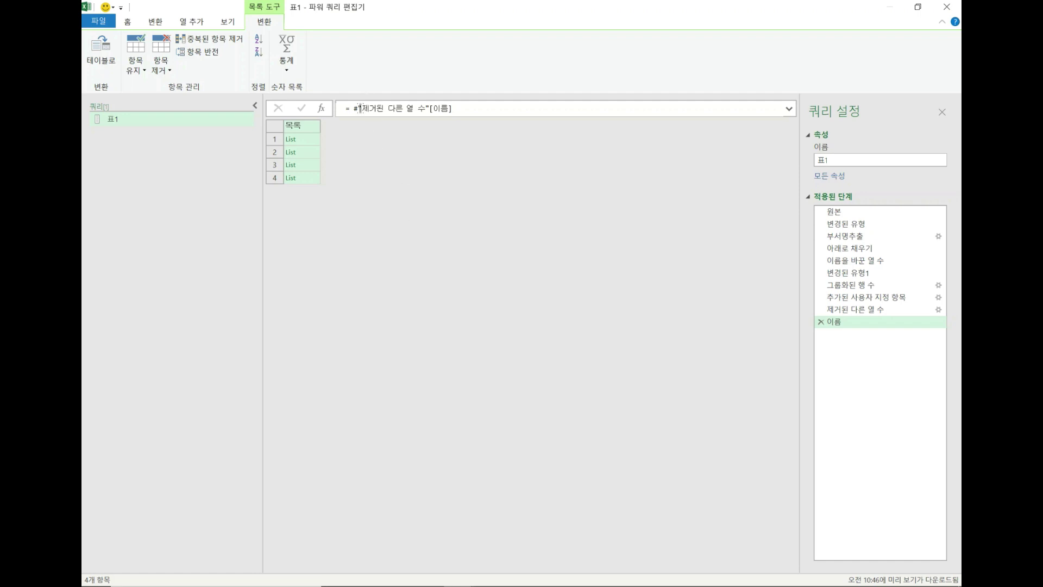
pyautogui.click(522, 108)
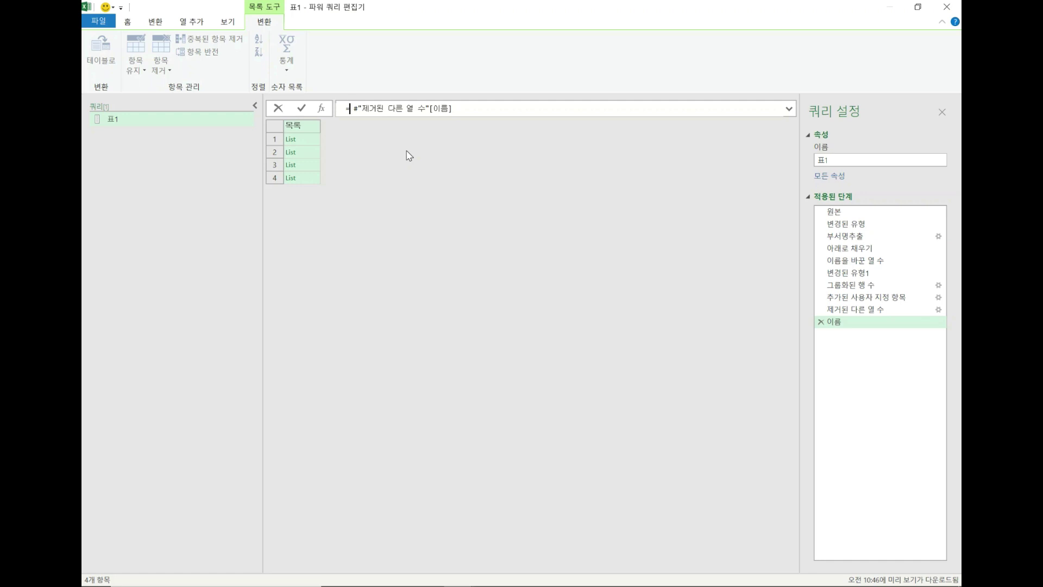
pyautogui.write('Table')
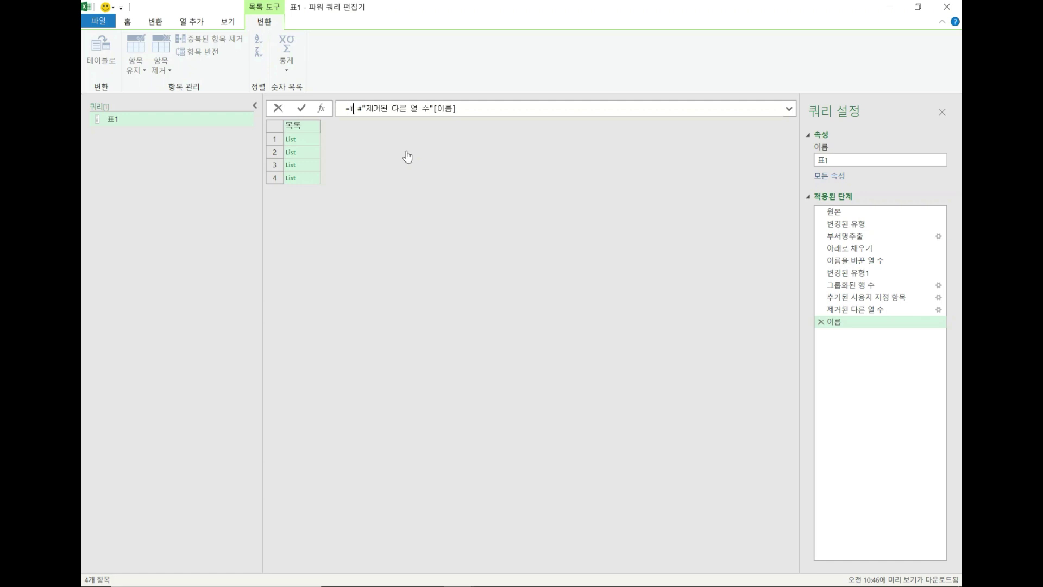
pyautogui.write('.')
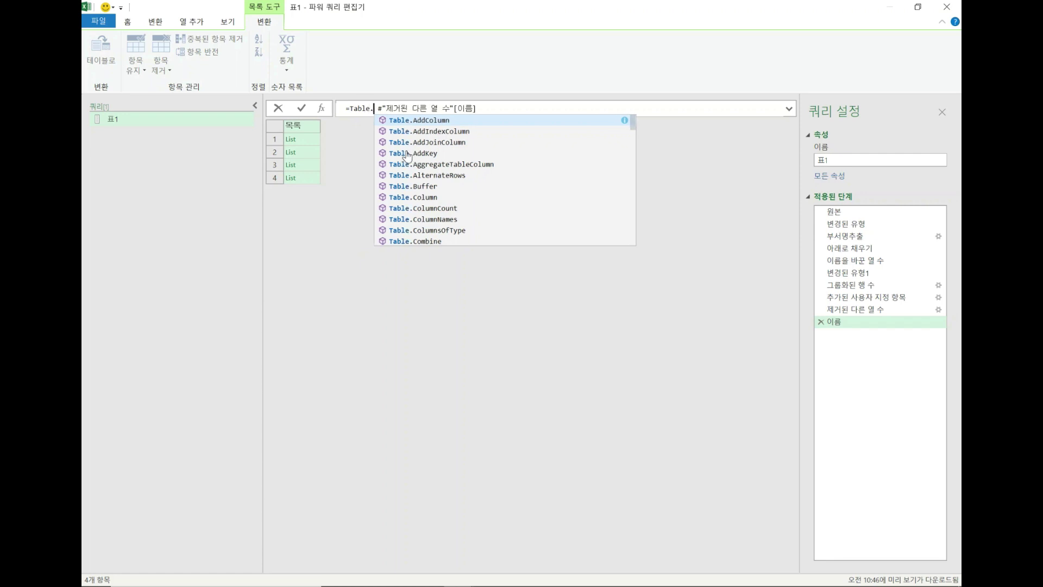
pyautogui.write('c')
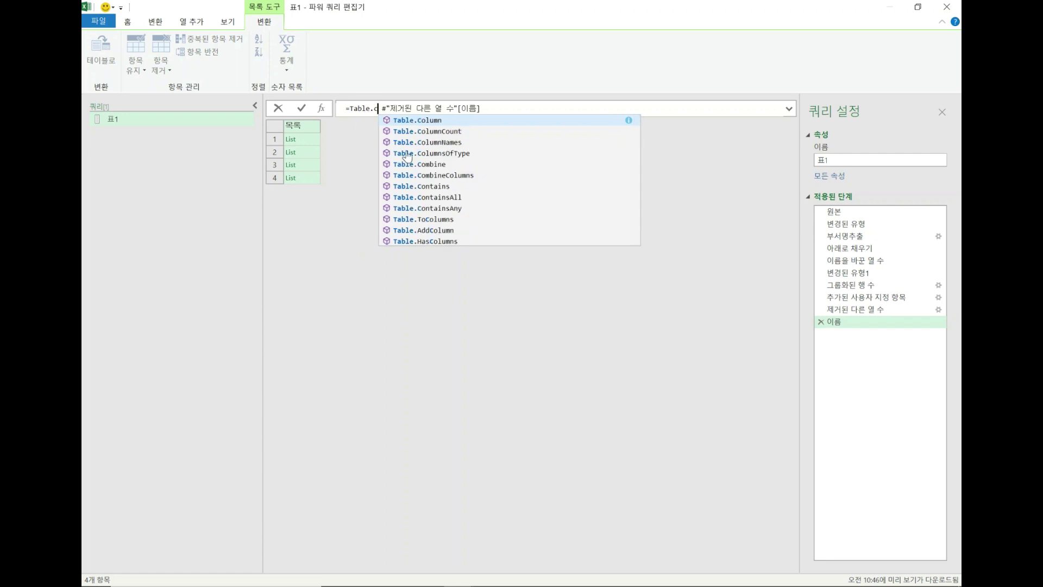
pyautogui.write('o')
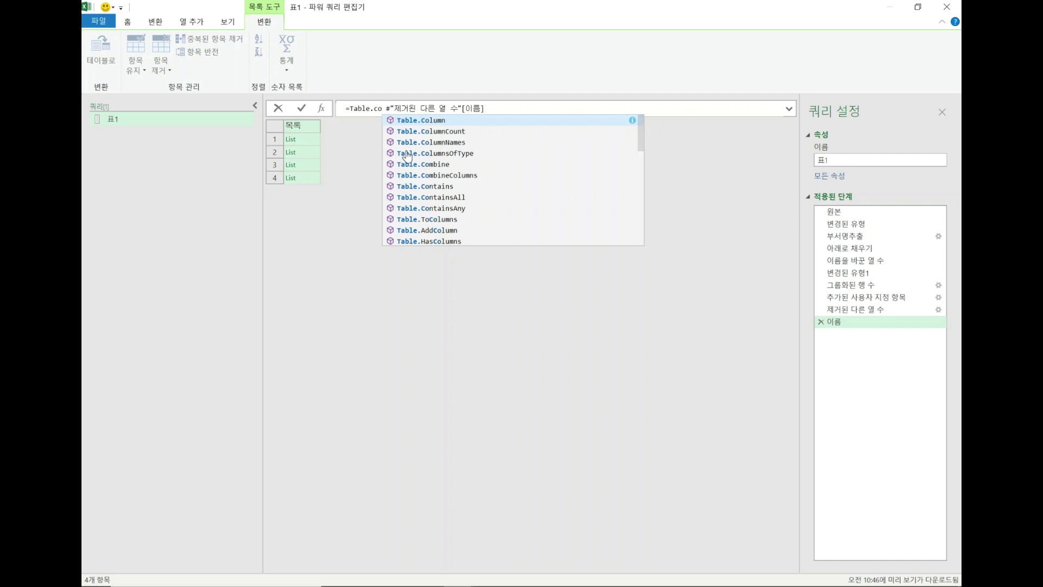
pyautogui.click(448, 141)
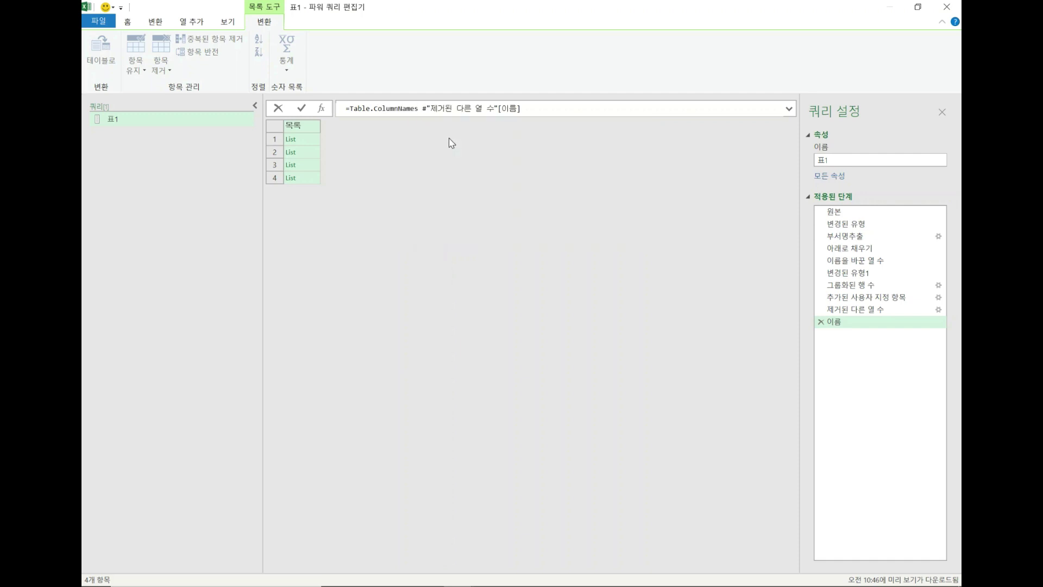
pyautogui.press('BackSpace')
pyautogui.press('BackSpace')
pyautogui.press('BackSpace')
pyautogui.press('BackSpace')
pyautogui.press('BackSpace')
pyautogui.press('BackSpace')
pyautogui.press('BackSpace')
pyautogui.press('BackSpace')
pyautogui.press('BackSpace')
pyautogui.press('BackSpace')
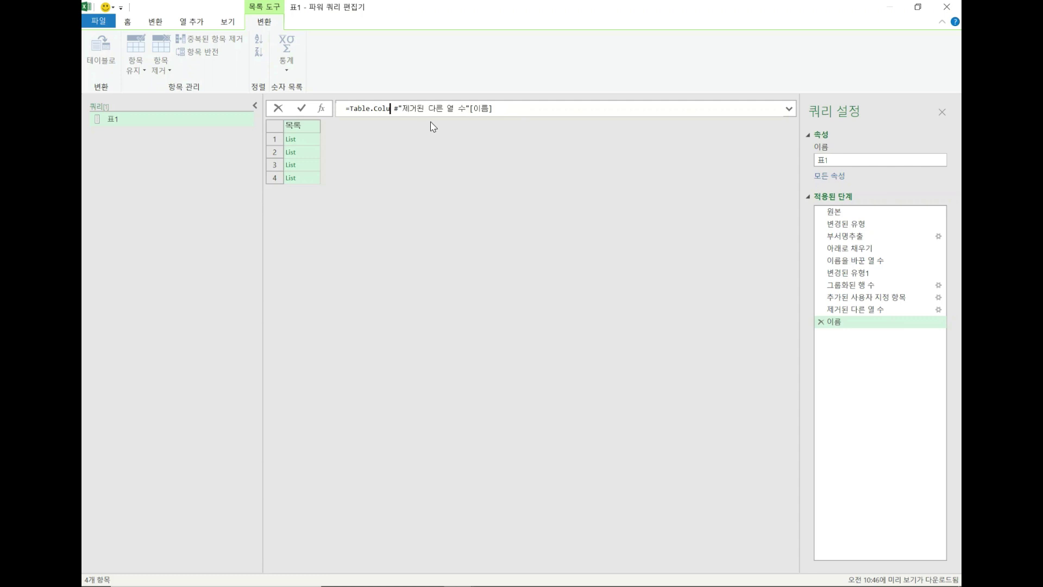
pyautogui.press('BackSpace')
pyautogui.press('BackSpace')
# Try to wrap the #"제거된 다른 열 수"[이름] reference in Table.FromColums( ) and commit the formula
pyautogui.write('.Fro')
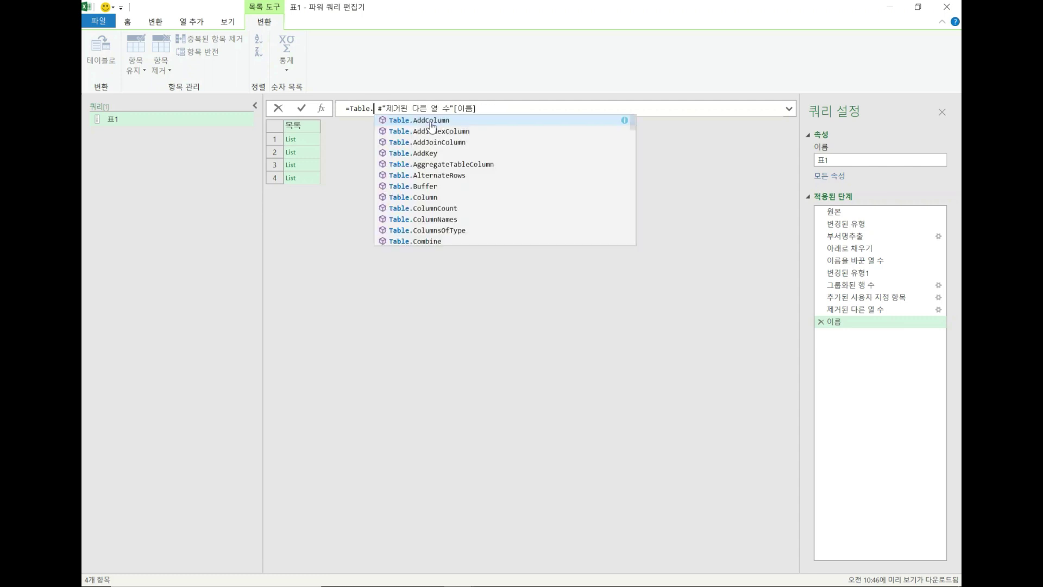
pyautogui.write('m')
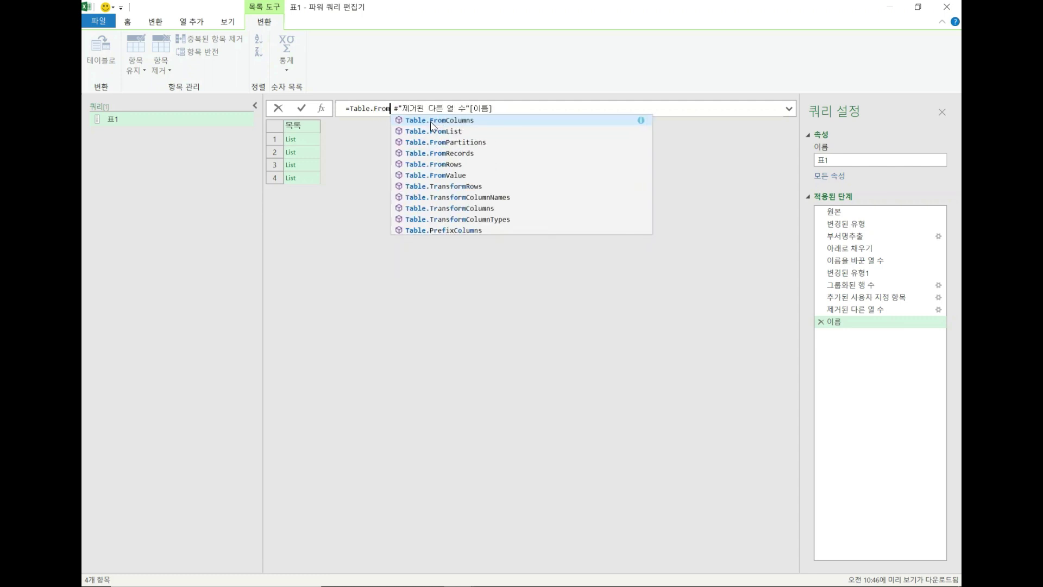
pyautogui.write('co')
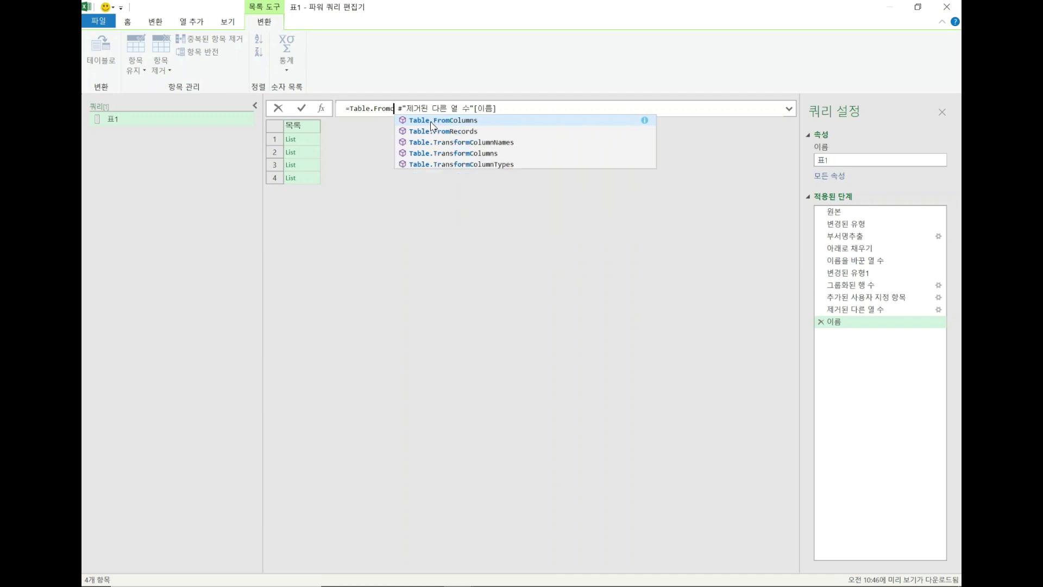
pyautogui.write(',lums')
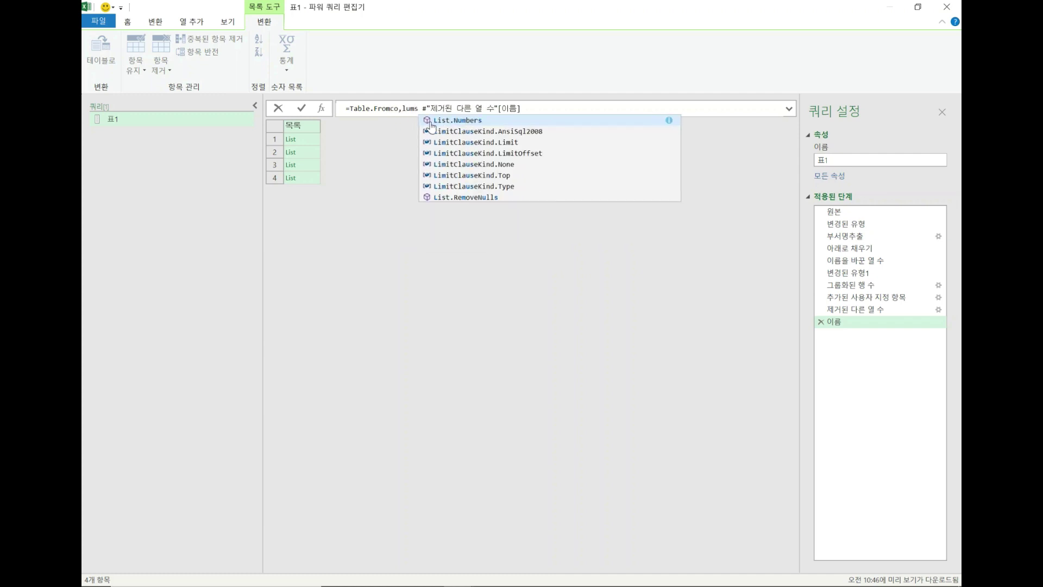
pyautogui.write('(')
pyautogui.press('Delete')
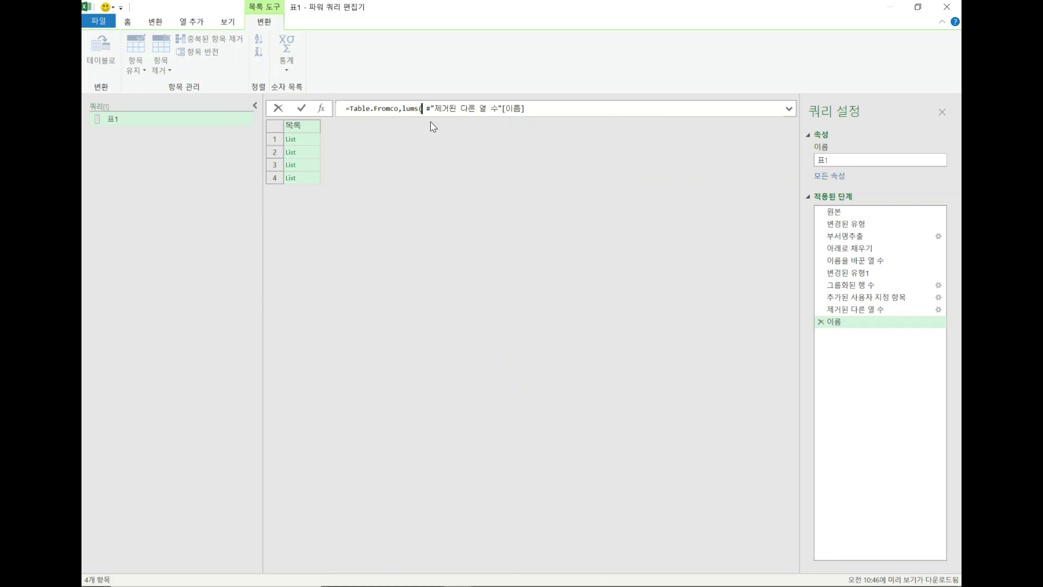
pyautogui.click(526, 110)
pyautogui.write(')')
pyautogui.click(402, 108)
pyautogui.press('BackSpace')
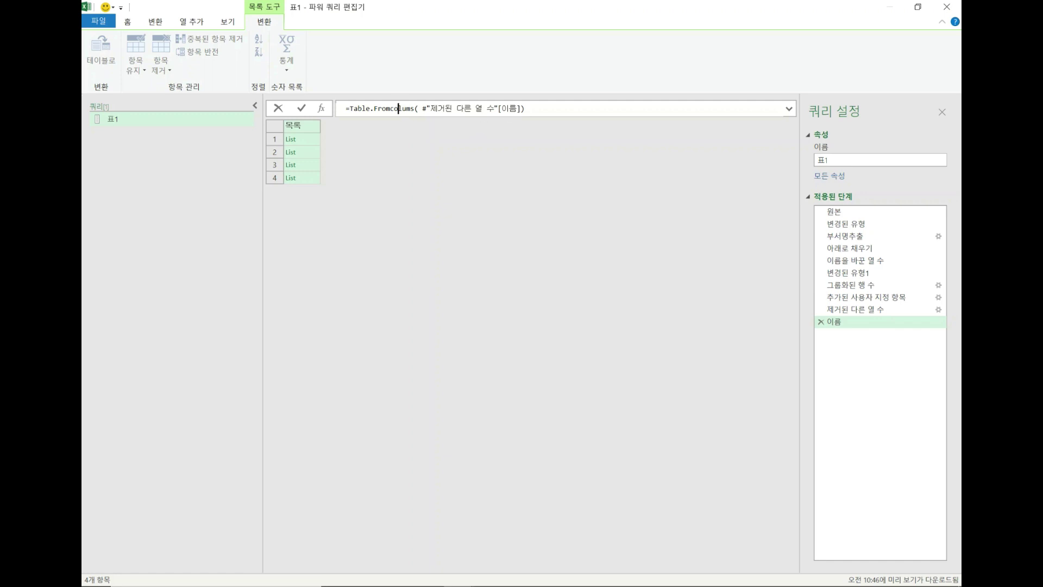
pyautogui.click(393, 109)
pyautogui.press('BackSpace')
pyautogui.write('C')
pyautogui.click(535, 108)
pyautogui.click(308, 141)
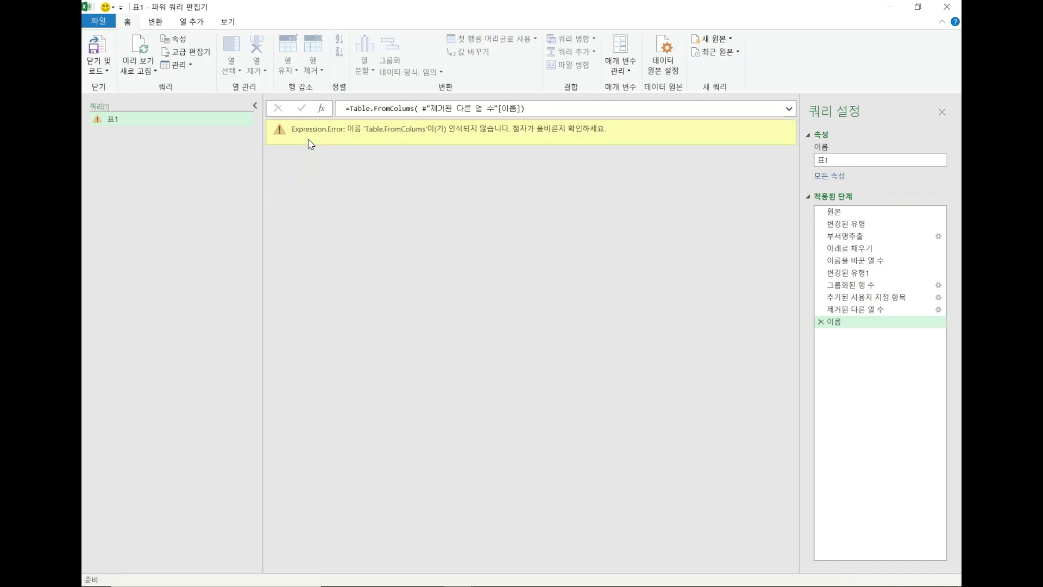
# Replace the misspelled function name in the 이름 step's formula with Table.FromColumns( and commit the corrected formula
pyautogui.click(535, 109)
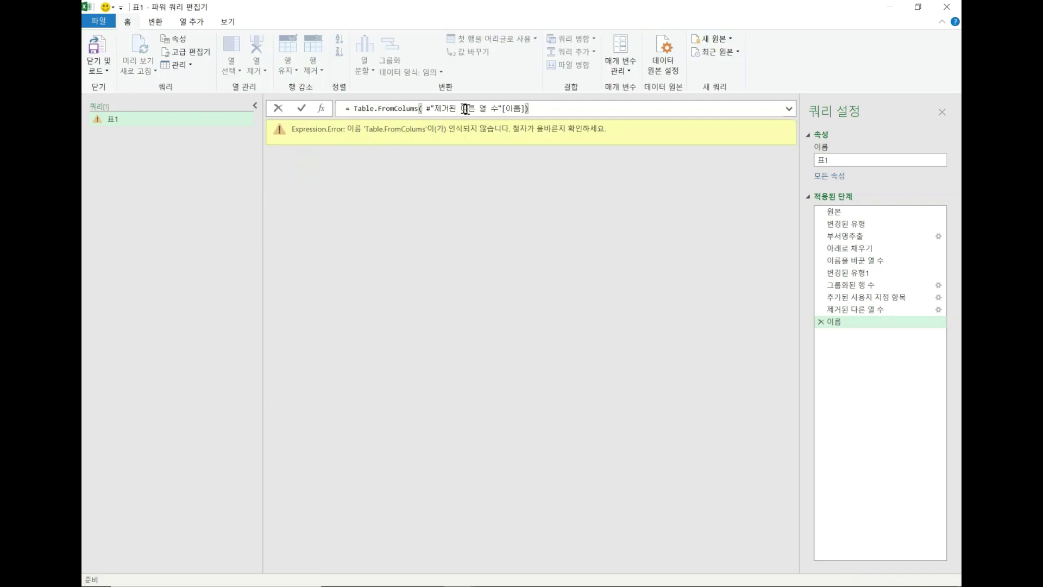
pyautogui.click(422, 109)
pyautogui.press('BackSpace')
pyautogui.press('BackSpace')
pyautogui.press('BackSpace')
pyautogui.press('BackSpace')
pyautogui.press('BackSpace')
pyautogui.press('BackSpace')
pyautogui.press('BackSpace')
pyautogui.press('BackSpace')
pyautogui.press('BackSpace')
pyautogui.press('BackSpace')
pyautogui.press('BackSpace')
pyautogui.press('BackSpace')
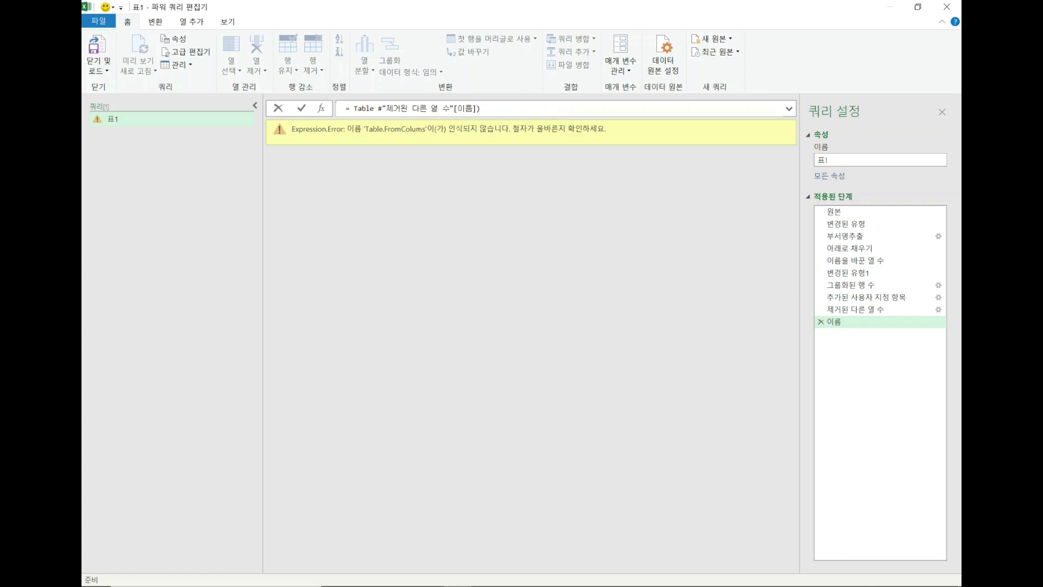
pyautogui.write('.Fr')
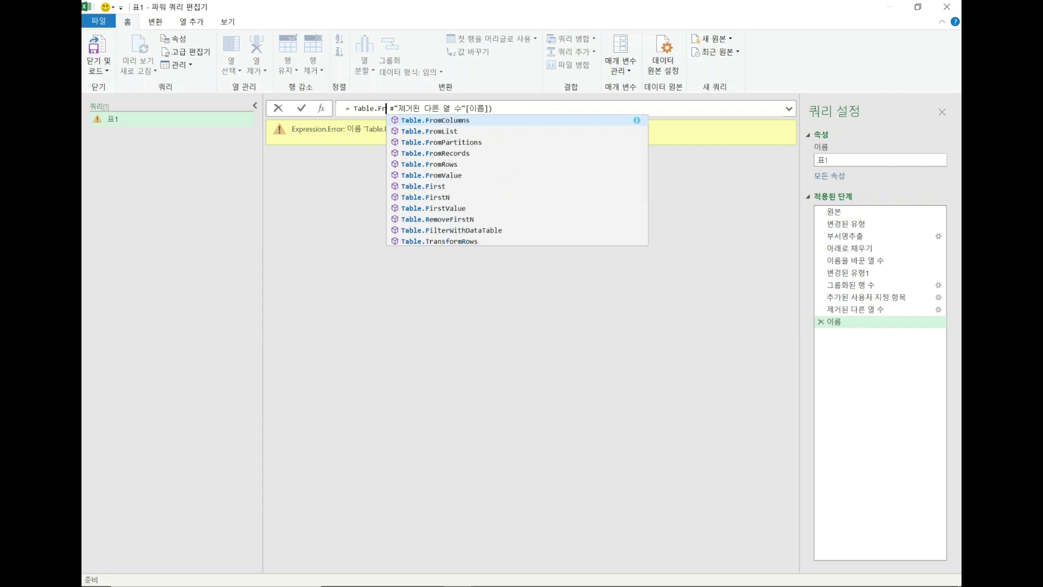
pyautogui.press('BackSpace')
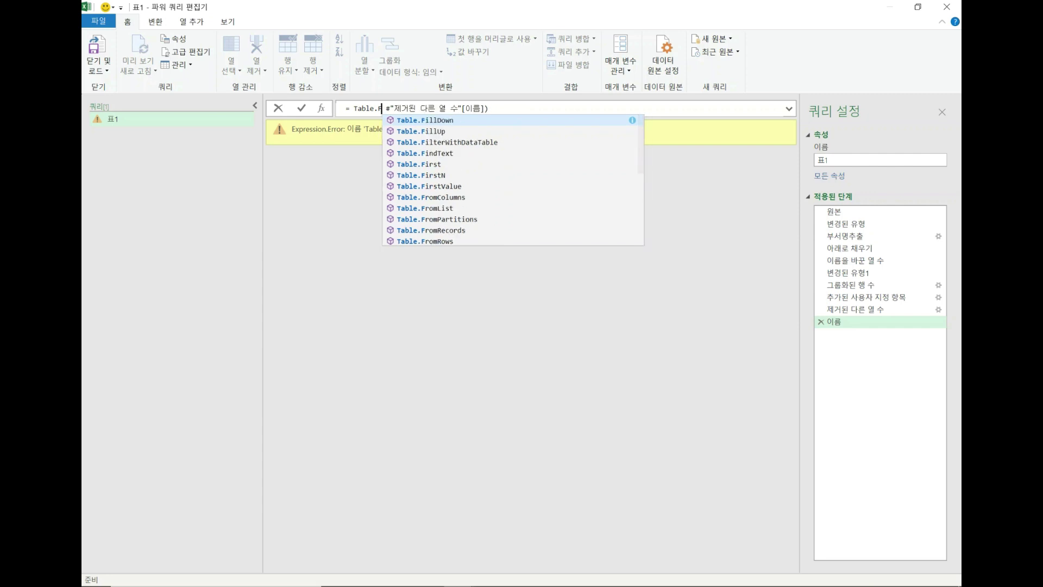
pyautogui.write('orm')
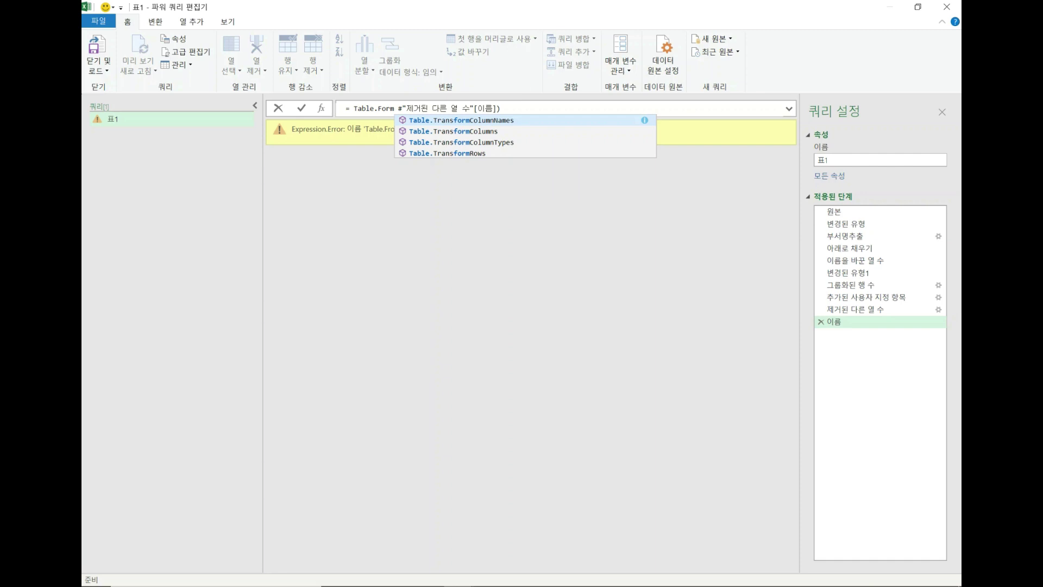
pyautogui.press('BackSpace')
pyautogui.press('BackSpace')
pyautogui.press('BackSpace')
pyautogui.press('BackSpace')
pyautogui.write('From')
pyautogui.press('Tab')
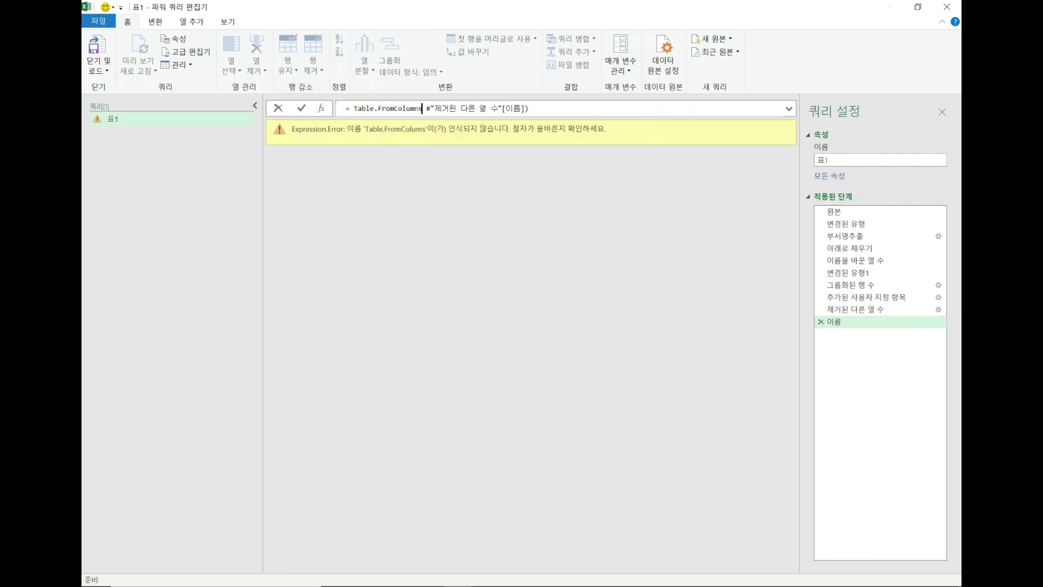
pyautogui.write('(')
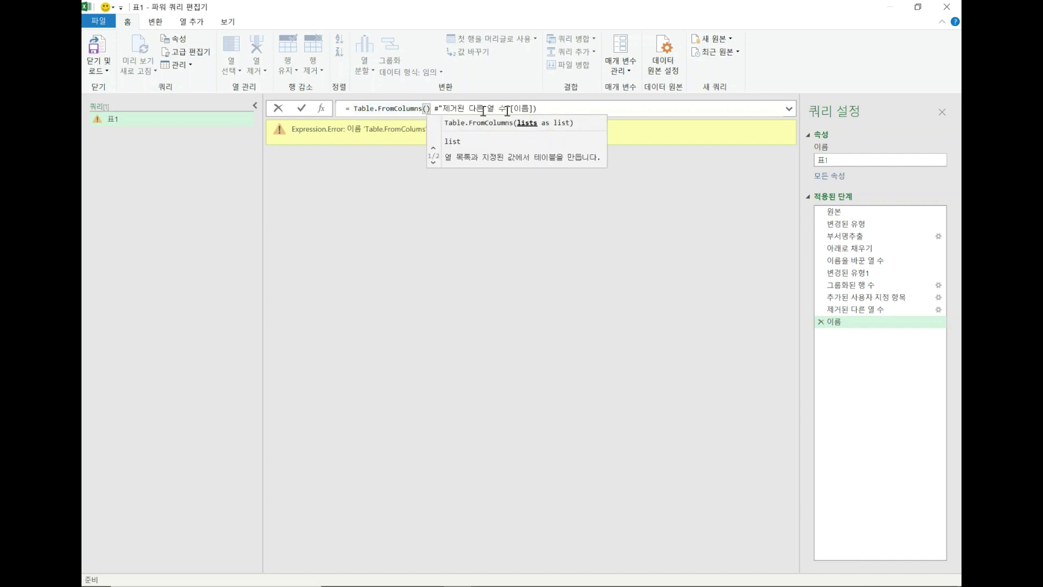
pyautogui.press('Delete')
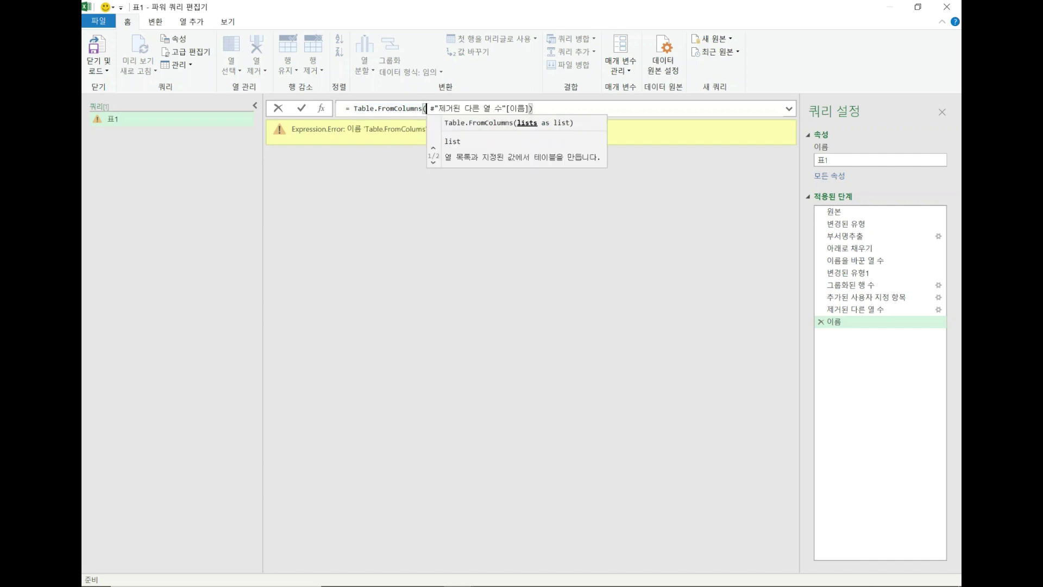
pyautogui.click(535, 109)
pyautogui.press('Return')
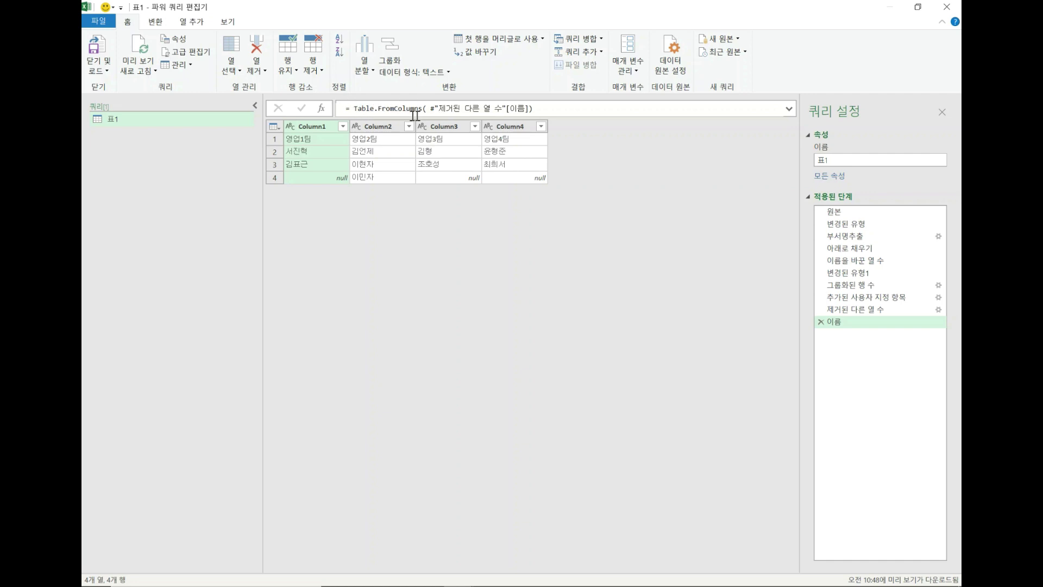
# Compare the 제거된 다른 열 수 step with the 이름 step and promote the first row of the 이름 result to headers
pyautogui.click(880, 309)
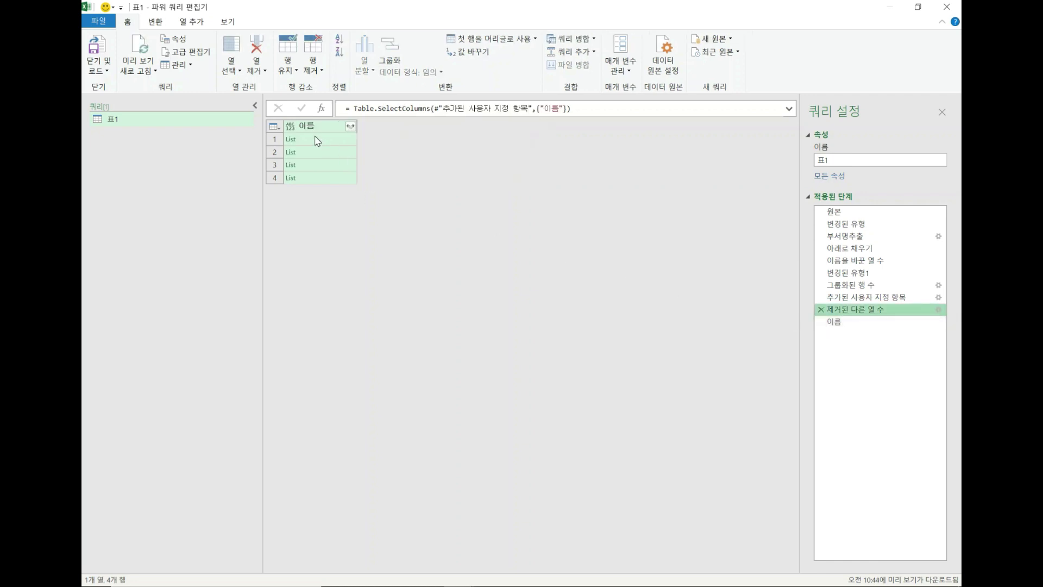
pyautogui.click(837, 322)
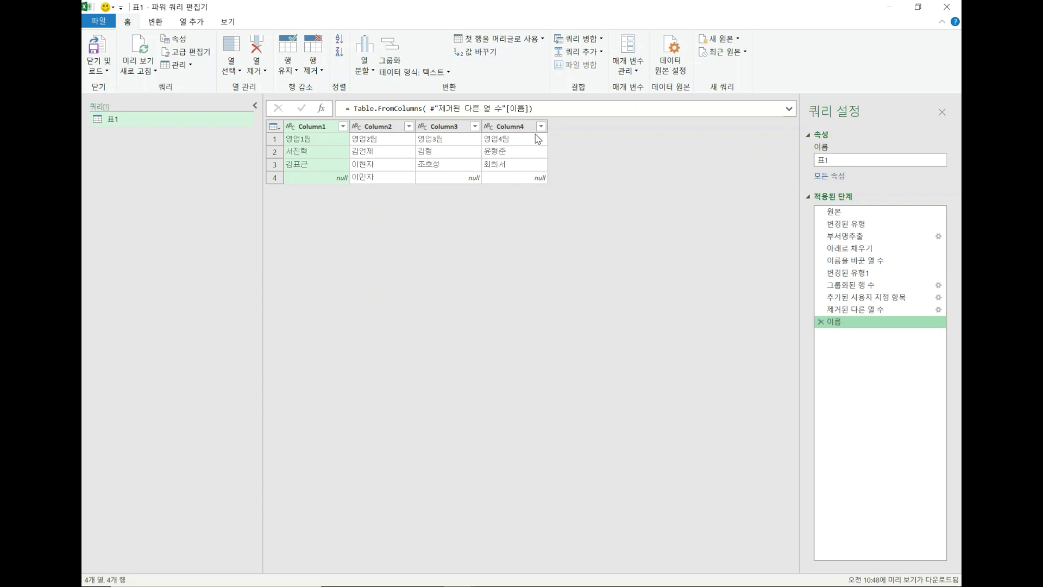
pyautogui.click(482, 39)
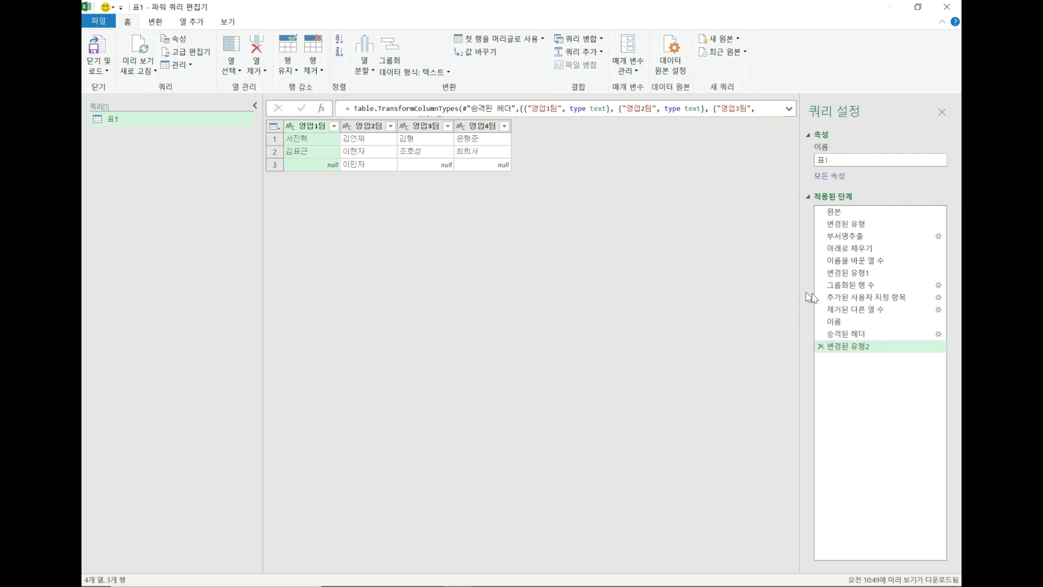
# Review the 승격된 헤더, 이름 and 제거된 다른 열 수 steps, previewing the first row's list before returning to the 이름 step
pyautogui.click(881, 339)
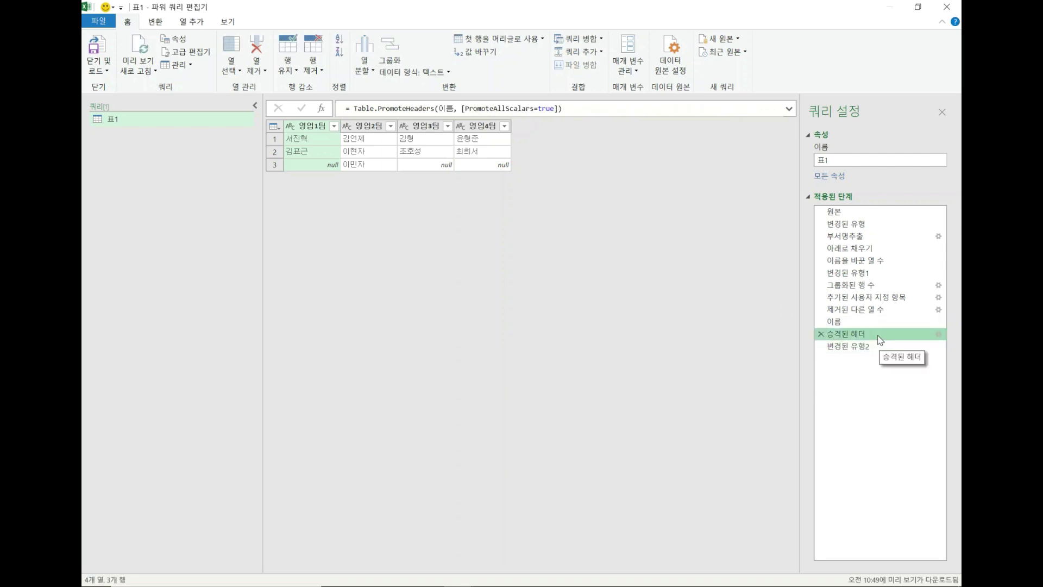
pyautogui.click(846, 325)
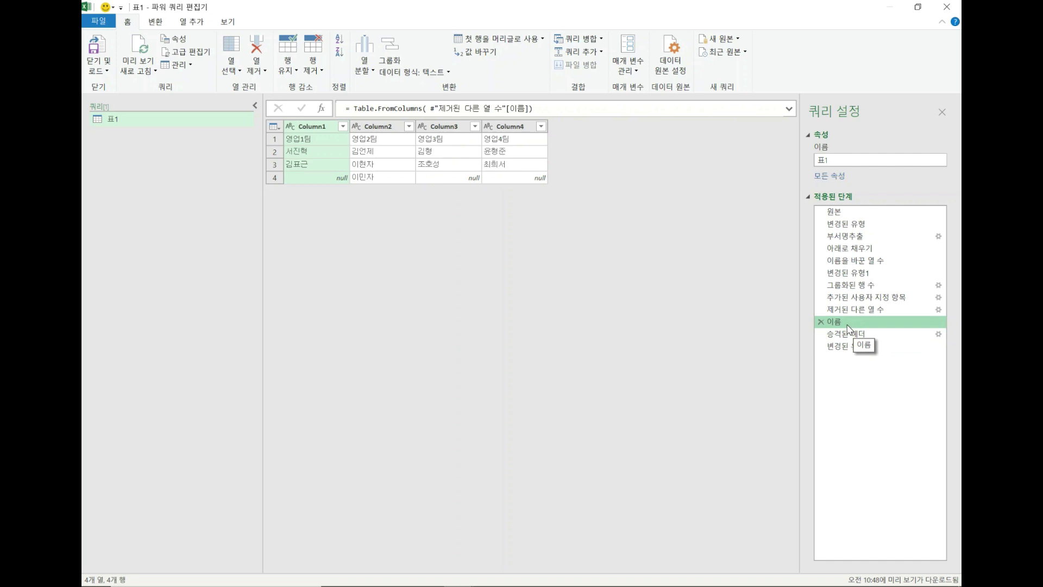
pyautogui.click(850, 314)
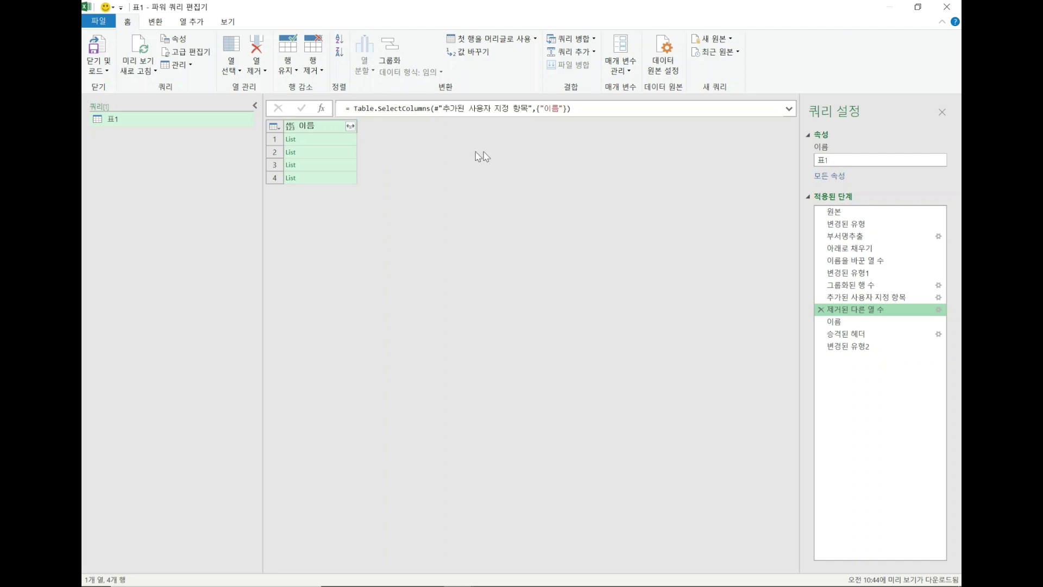
pyautogui.click(349, 141)
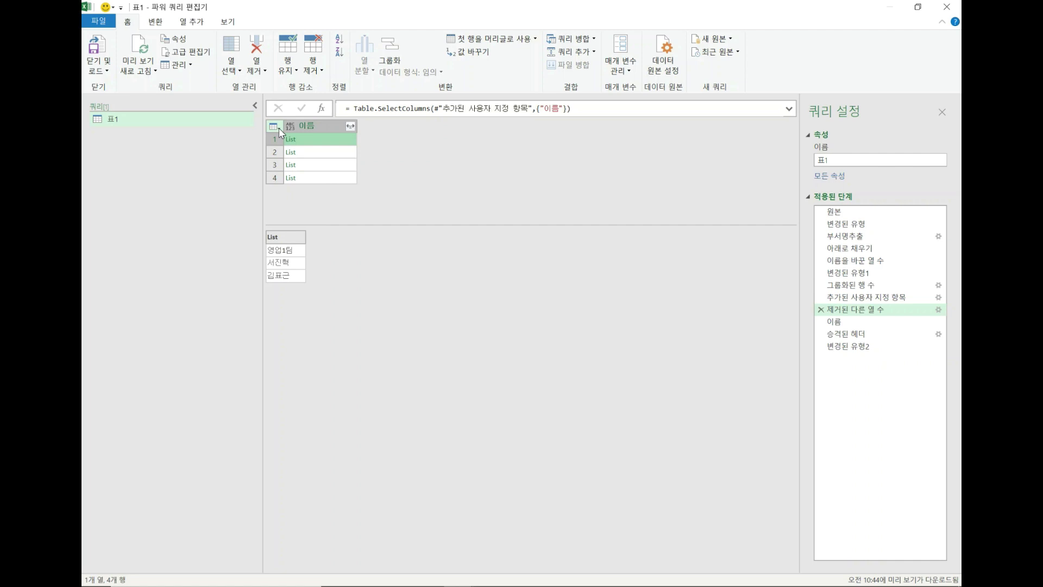
pyautogui.click(859, 323)
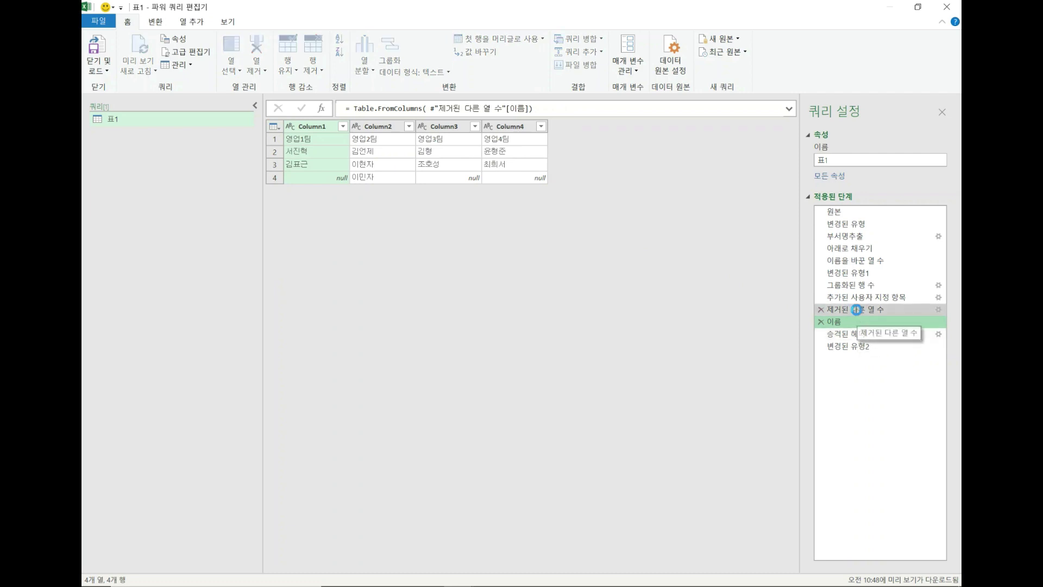
pyautogui.click(856, 309)
pyautogui.click(853, 322)
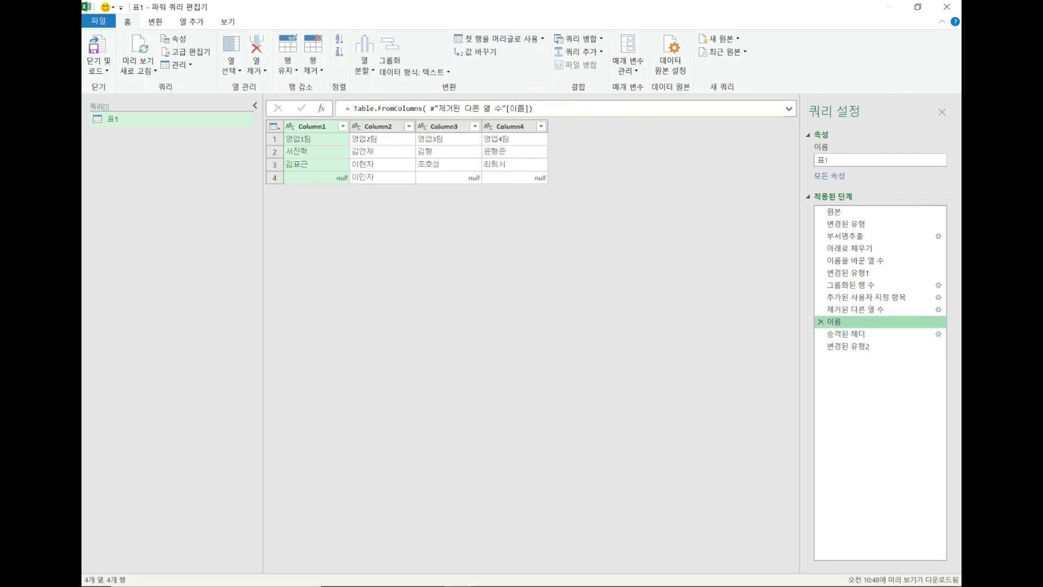
# Remove Table.FromColumns and its parentheses from the 이름 step's formula, leaving only #"제거된 다른 열 수"[이름], and commit it
pyautogui.moveTo(371, 108); pyautogui.dragTo(398, 108)
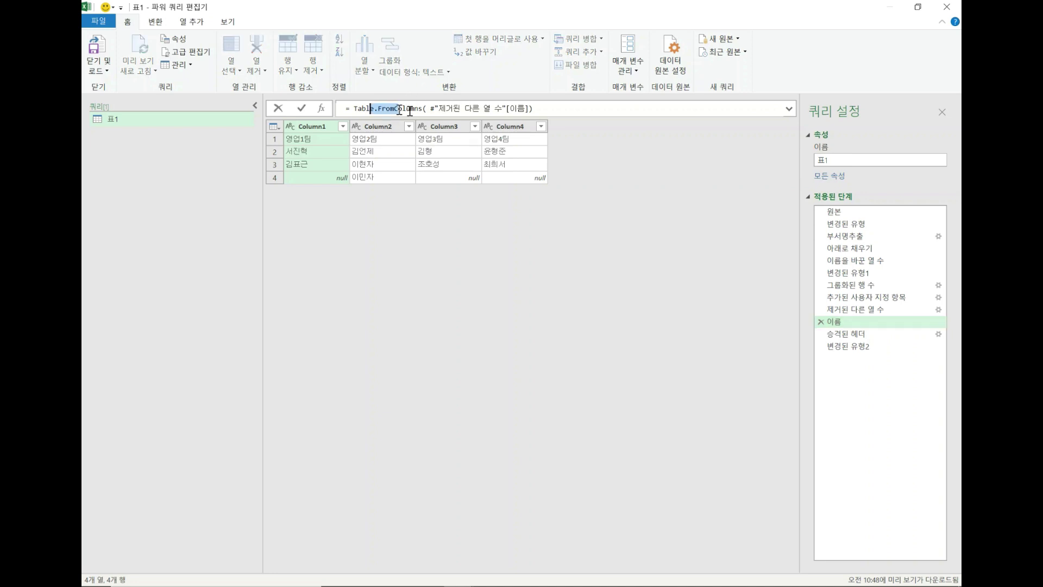
pyautogui.press('End')
pyautogui.click(426, 108)
pyautogui.press('BackSpace')
pyautogui.press('BackSpace')
pyautogui.press('BackSpace')
pyautogui.press('BackSpace')
pyautogui.press('BackSpace')
pyautogui.press('BackSpace')
pyautogui.press('BackSpace')
pyautogui.press('BackSpace')
pyautogui.press('BackSpace')
pyautogui.press('BackSpace')
pyautogui.press('BackSpace')
pyautogui.press('BackSpace')
pyautogui.press('BackSpace')
pyautogui.press('BackSpace')
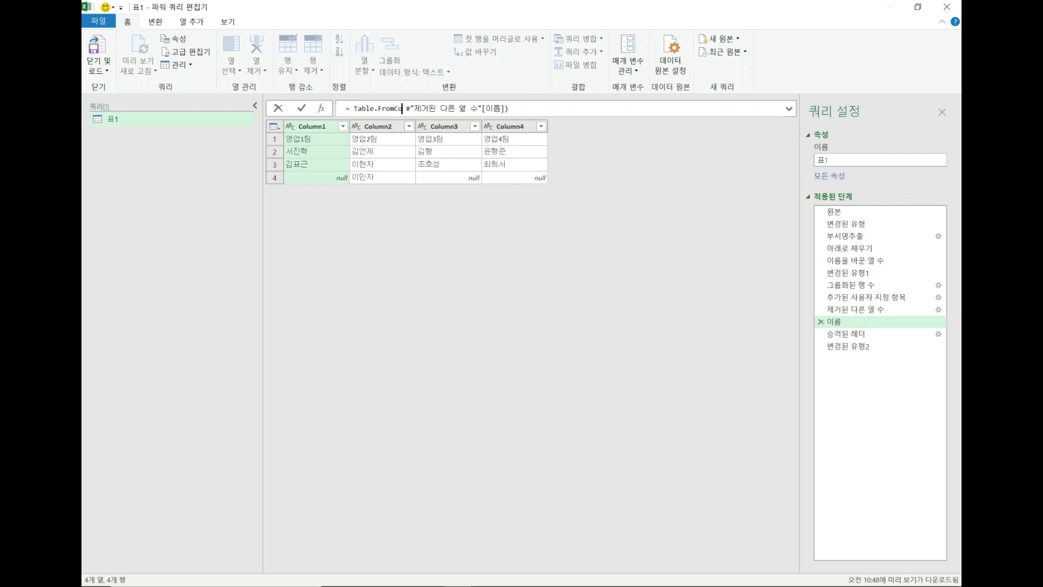
pyautogui.press('BackSpace')
pyautogui.press('BackSpace')
pyautogui.press('BackSpace')
pyautogui.press('BackSpace')
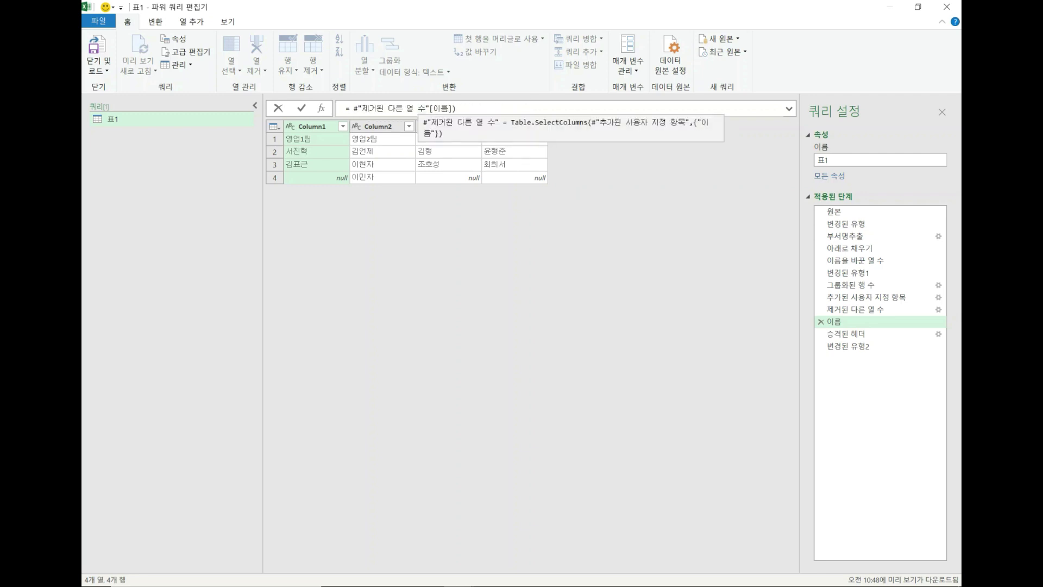
pyautogui.press('End')
pyautogui.press('BackSpace')
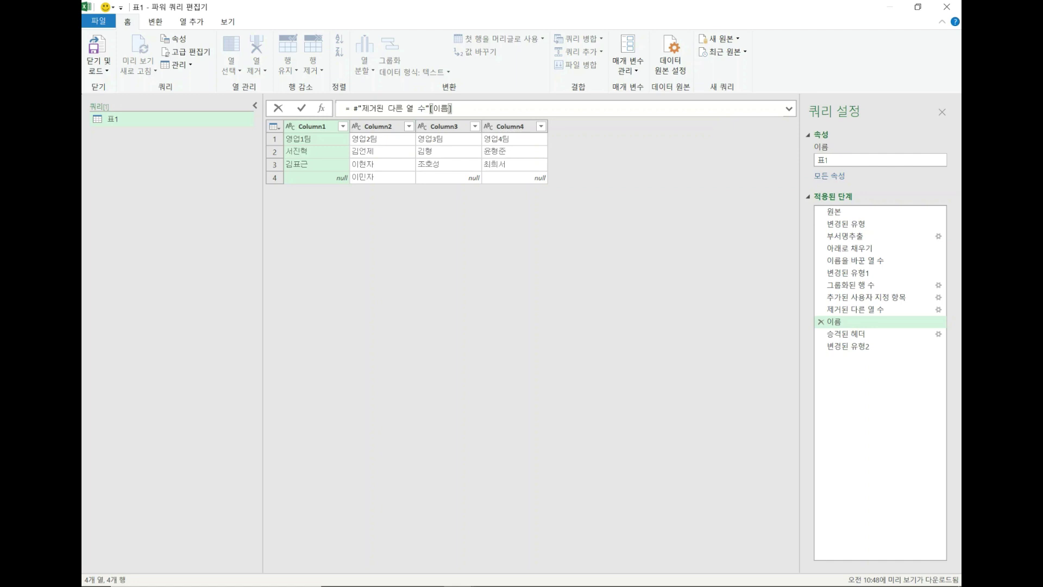
pyautogui.press('Return')
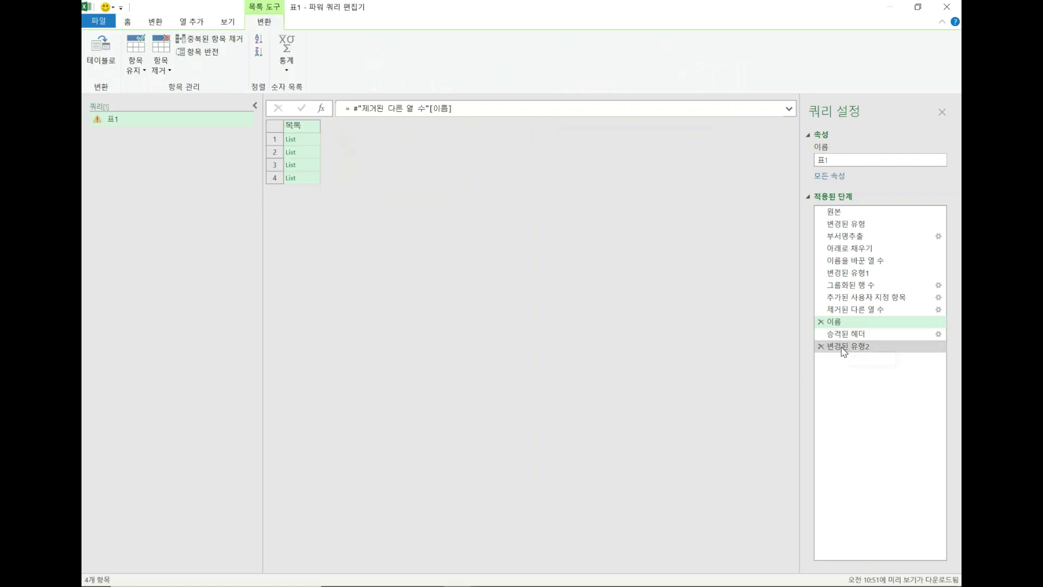
# Delete the 변경된 유형2 and 승격된 헤더 steps so the query ends at the 이름 step
pyautogui.click(824, 346)
pyautogui.click(820, 346)
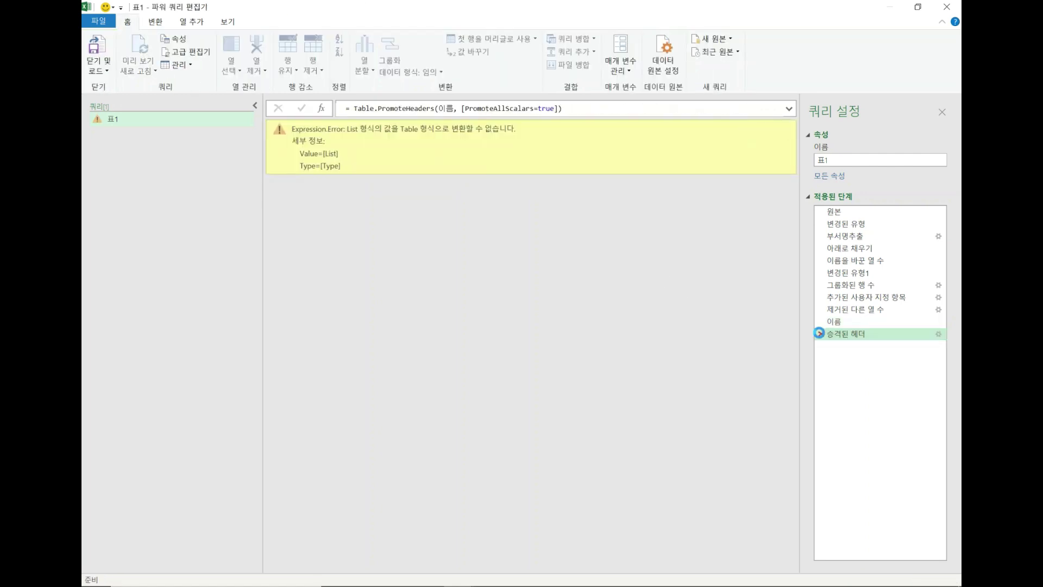
pyautogui.click(819, 333)
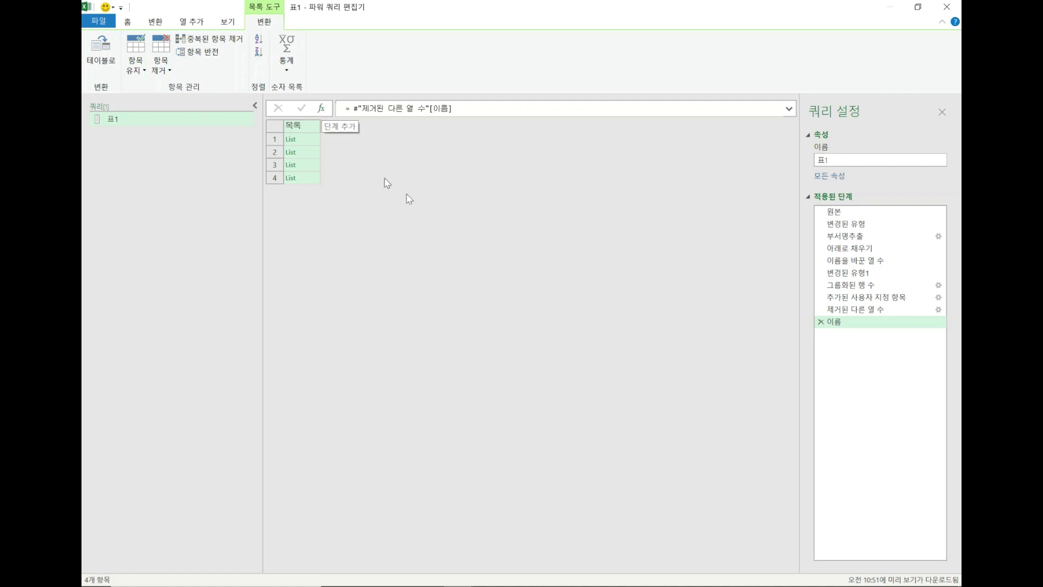
pyautogui.click(112, 120)
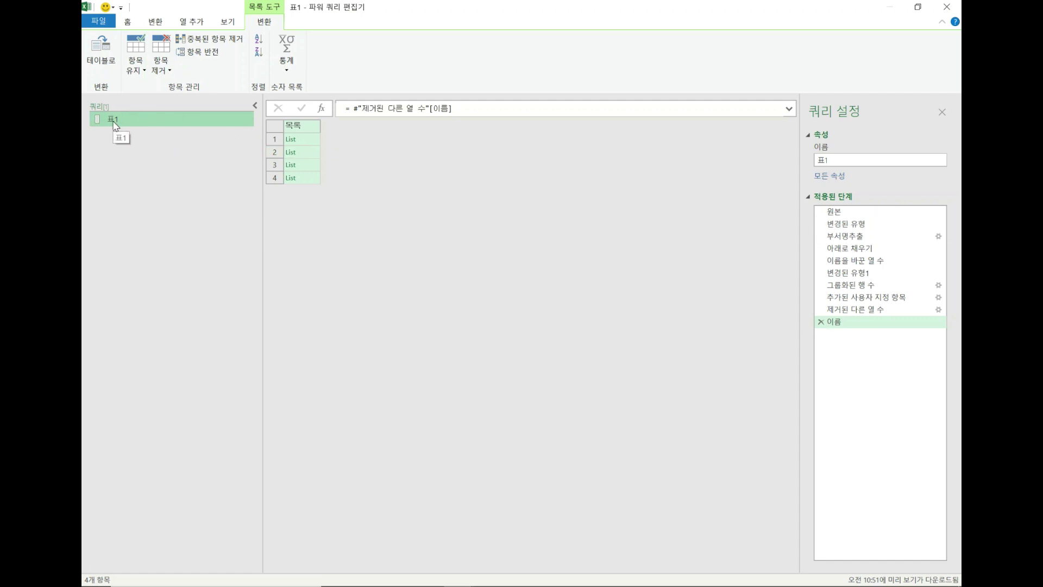
pyautogui.click(198, 22)
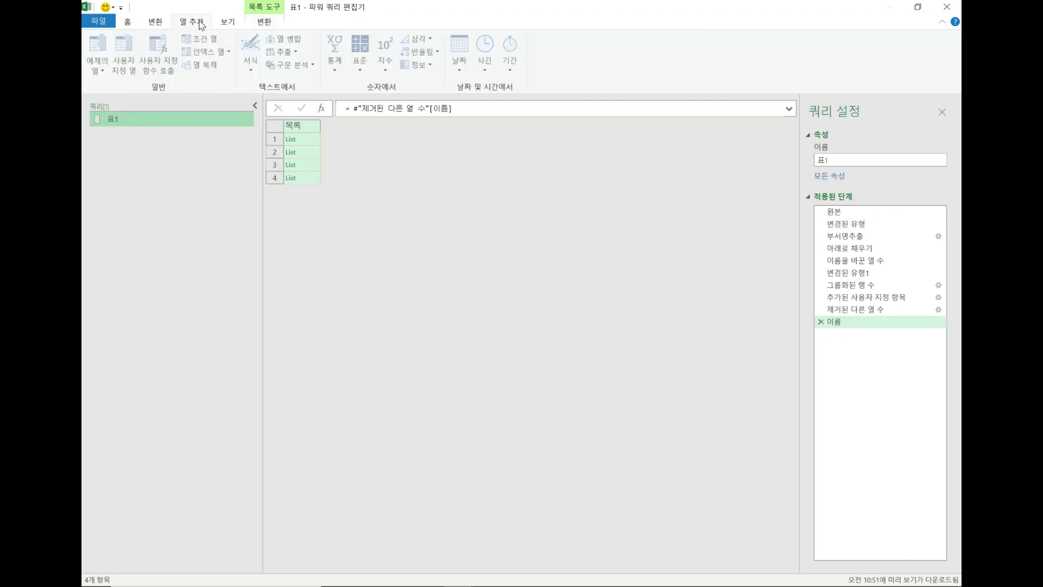
pyautogui.click(151, 21)
pyautogui.click(126, 22)
pyautogui.click(159, 23)
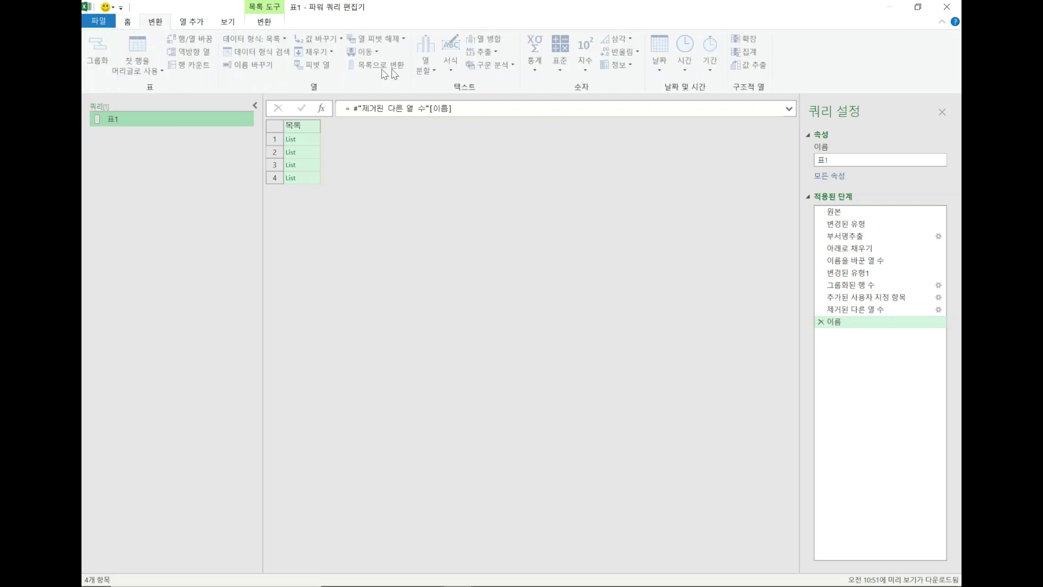
pyautogui.click(191, 21)
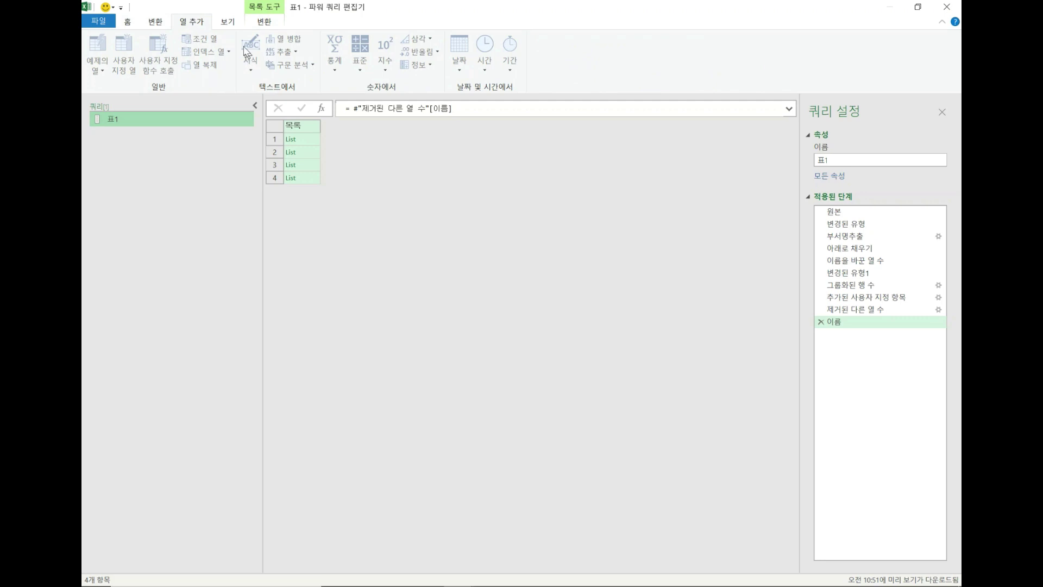
pyautogui.click(264, 23)
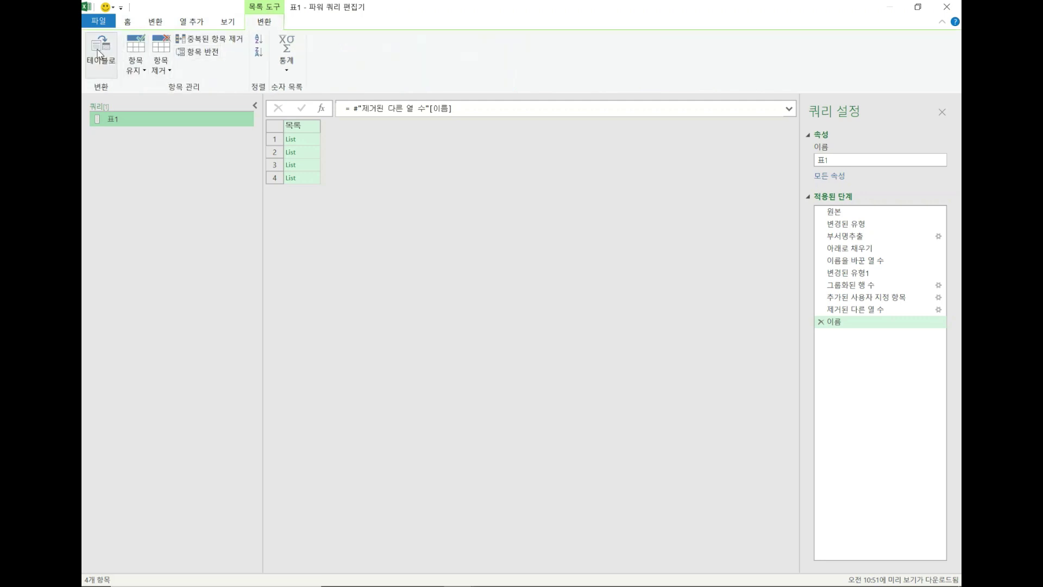
pyautogui.click(191, 22)
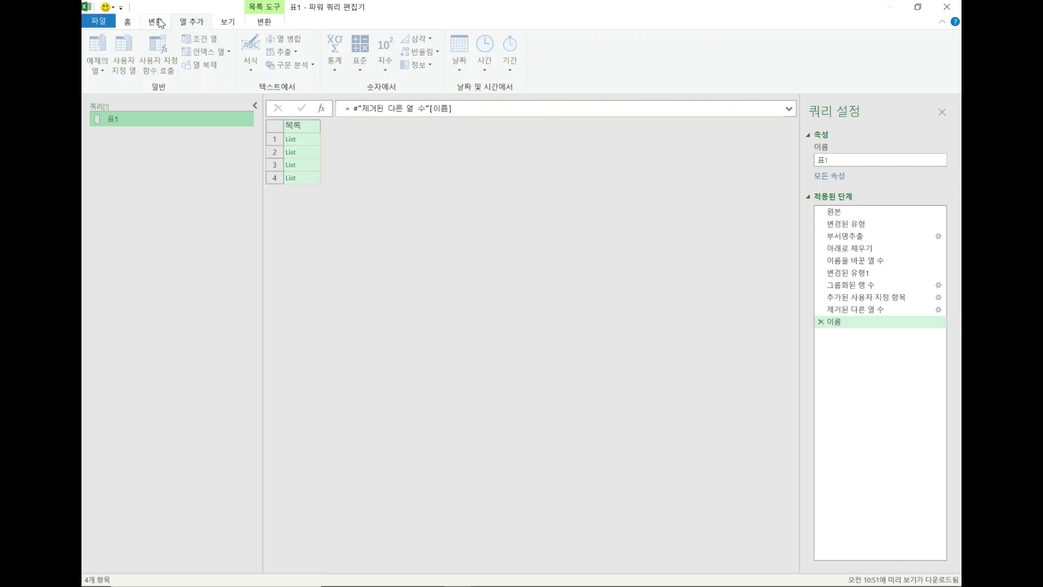
pyautogui.click(429, 158)
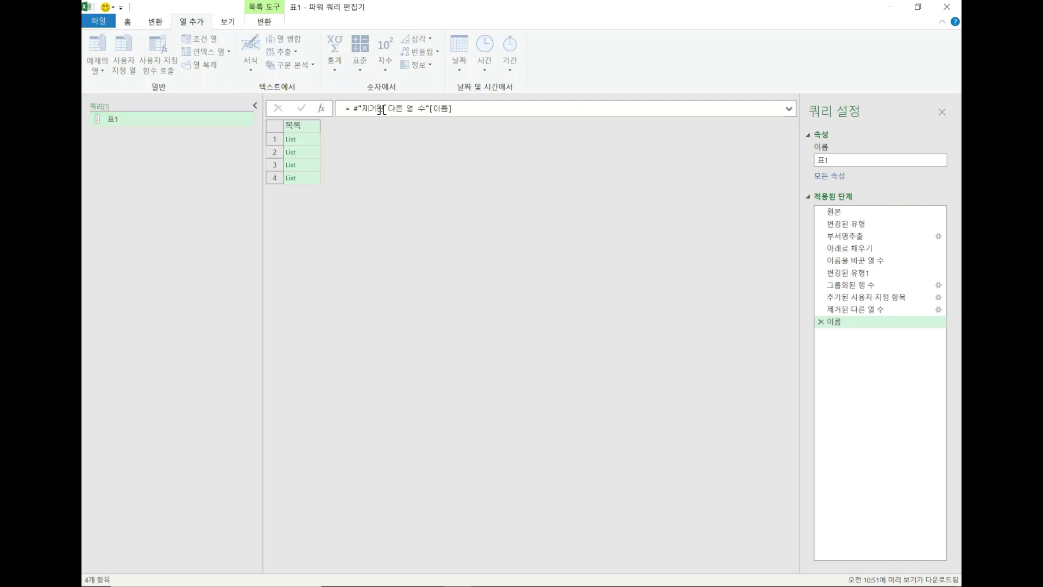
# Add a custom step after the 이름 step with the formula = Table.FromColumns(이름) and commit it
pyautogui.click(322, 109)
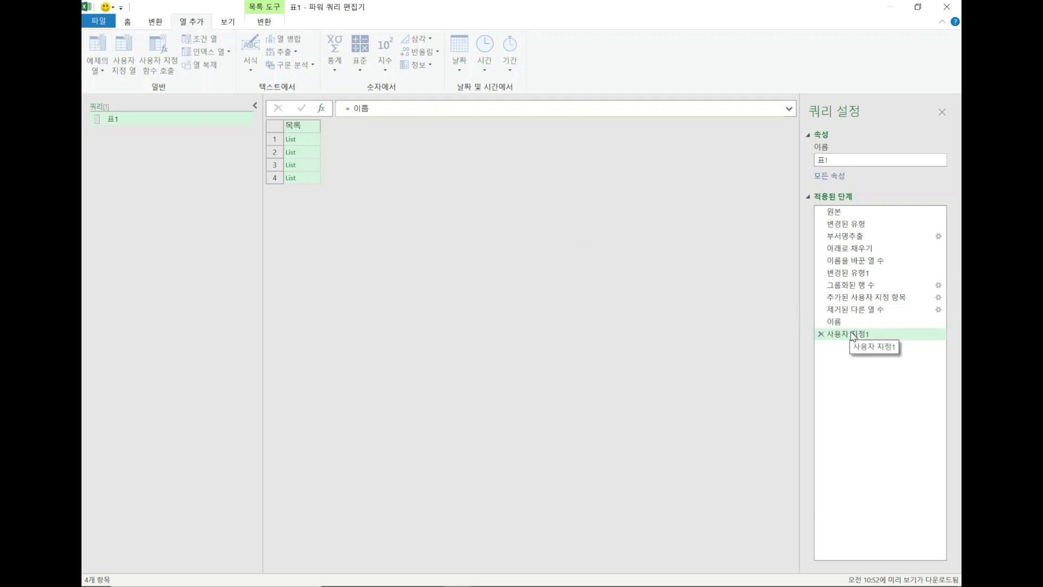
pyautogui.click(347, 109)
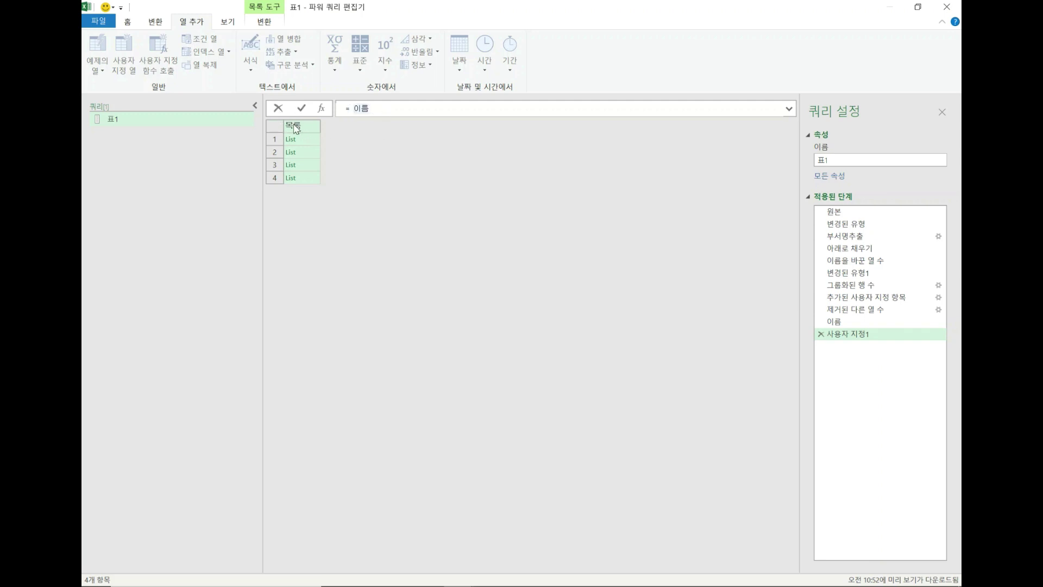
pyautogui.write('Table.F')
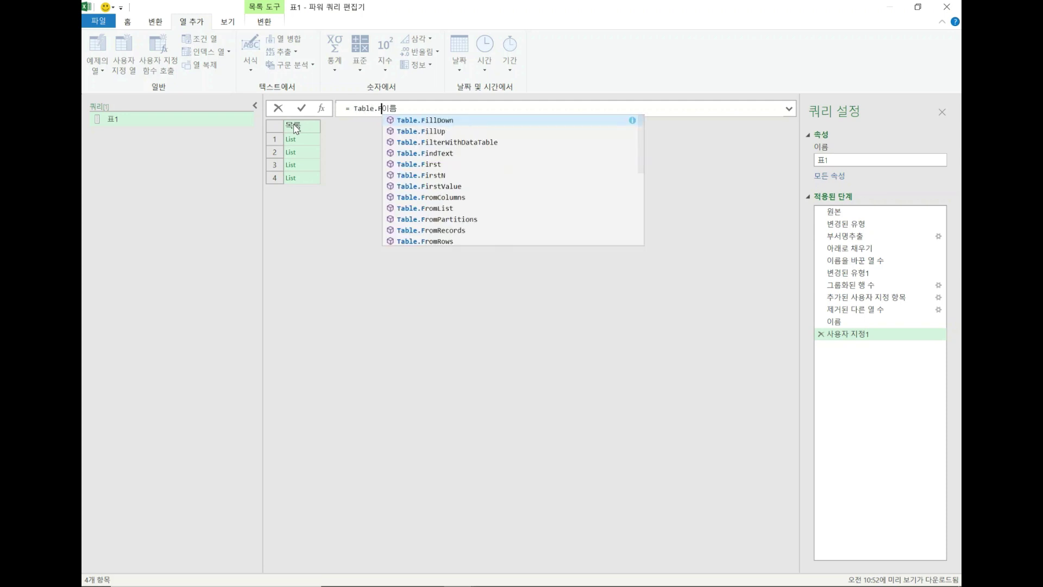
pyautogui.write('r')
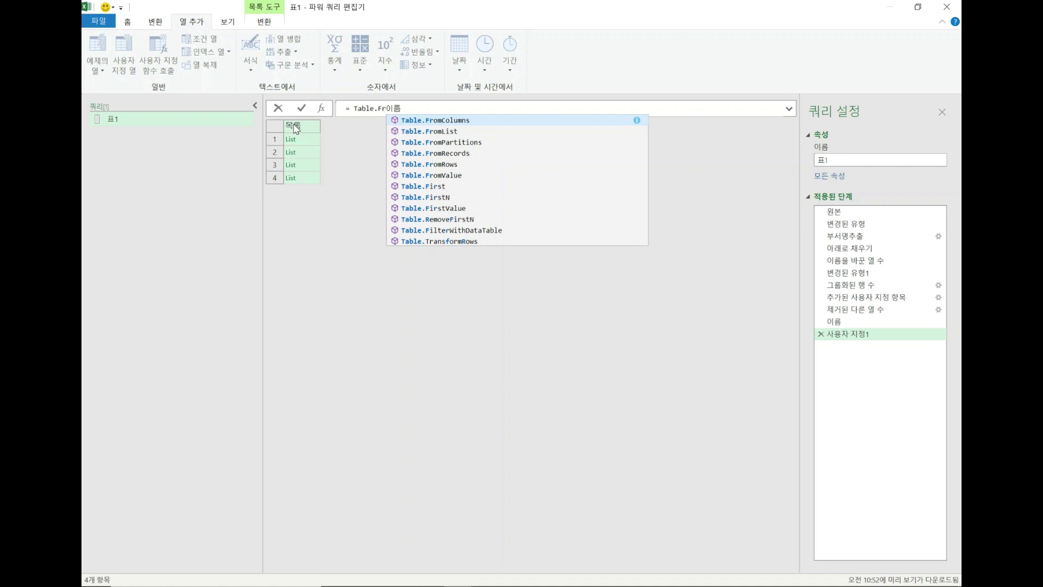
pyautogui.press('Tab')
pyautogui.write('(')
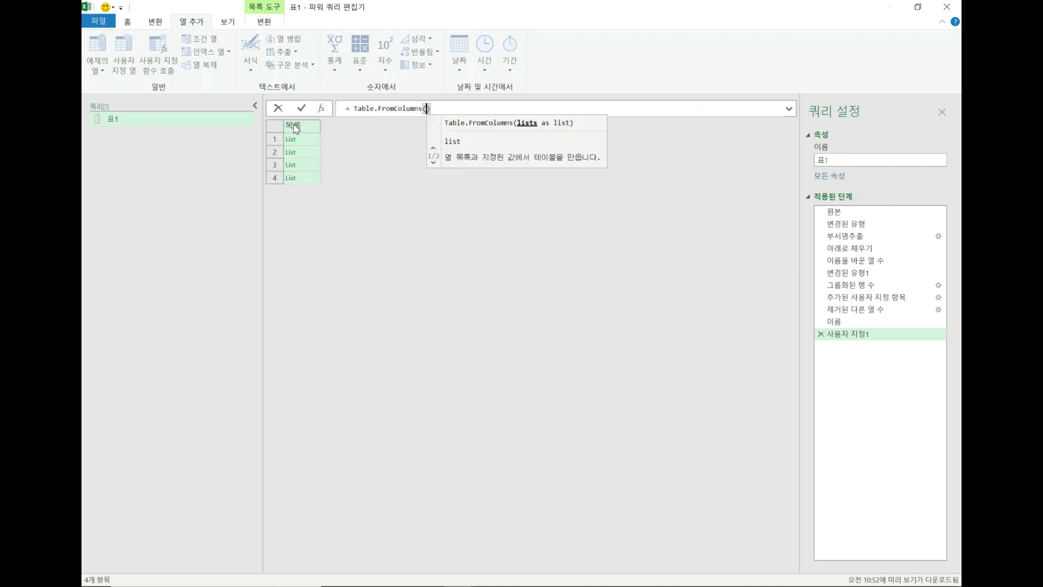
pyautogui.write('이름')
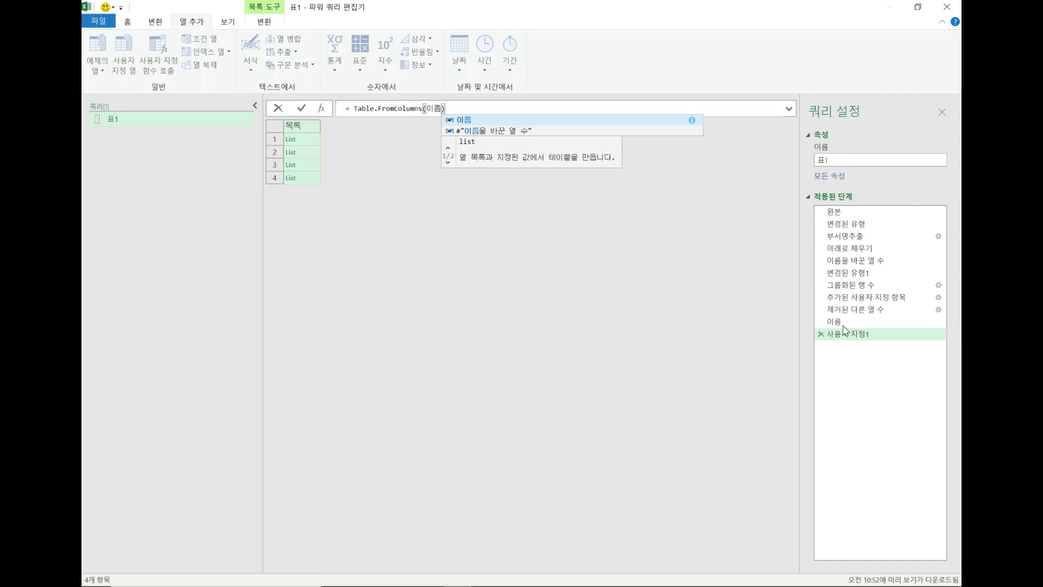
pyautogui.press('Return')
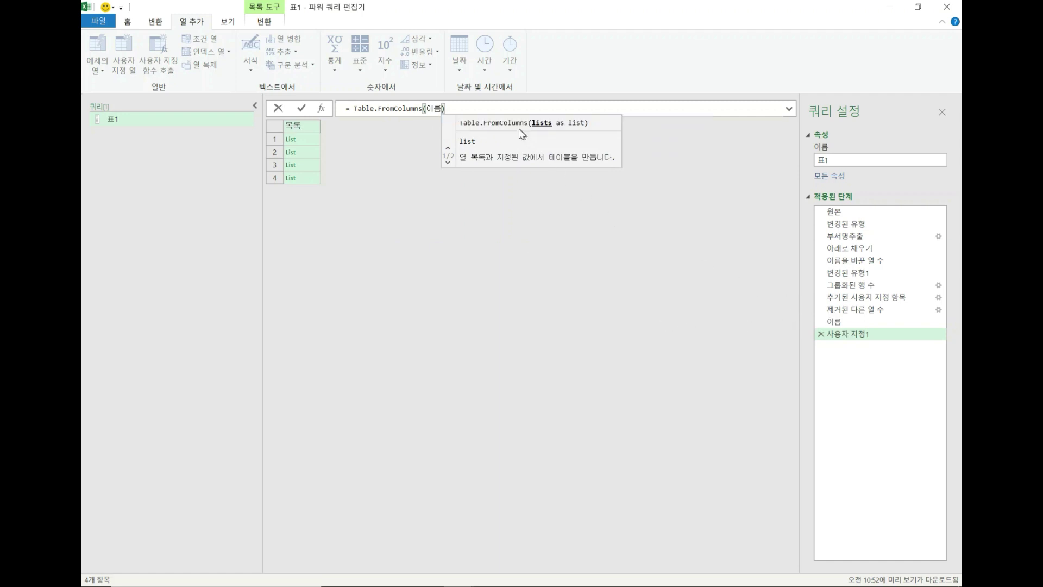
pyautogui.click(446, 109)
pyautogui.press('Return')
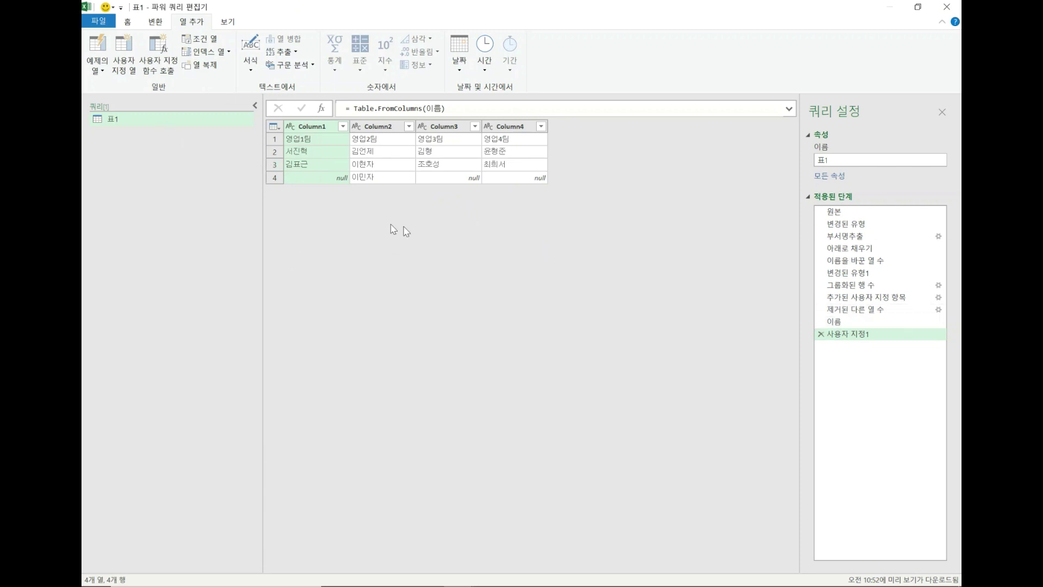
# Review the applied steps from 원본 through 제거된 다른 열 수 to the 이름 list, including the commands available for it
pyautogui.click(845, 213)
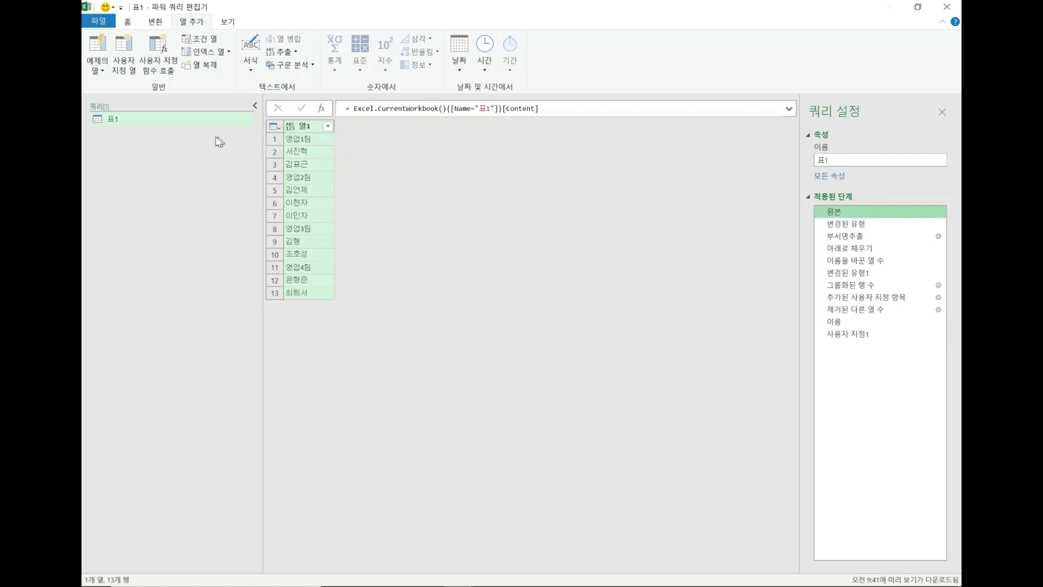
pyautogui.click(846, 224)
pyautogui.click(845, 236)
pyautogui.click(861, 262)
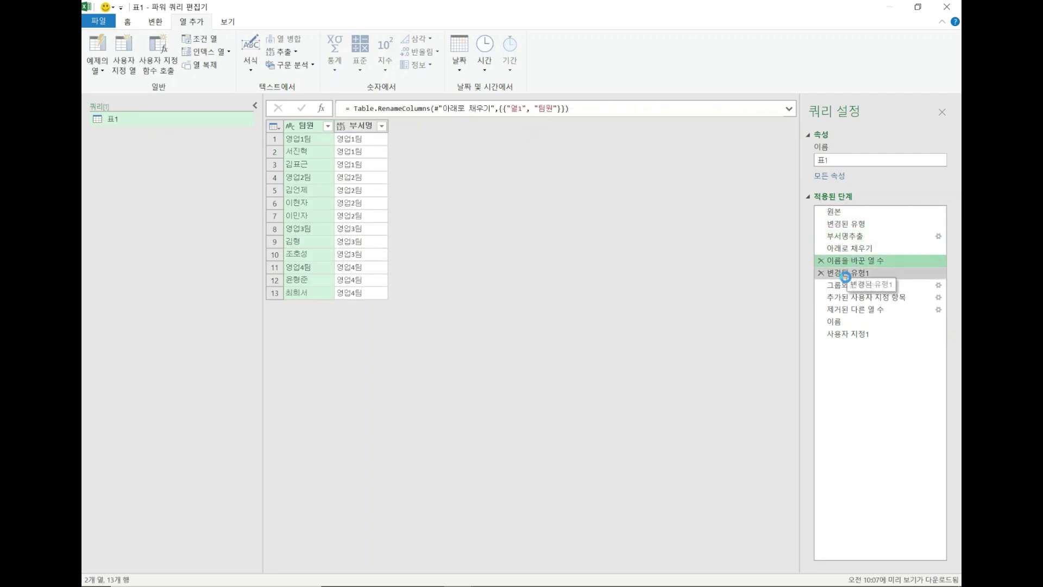
pyautogui.click(848, 273)
pyautogui.click(851, 310)
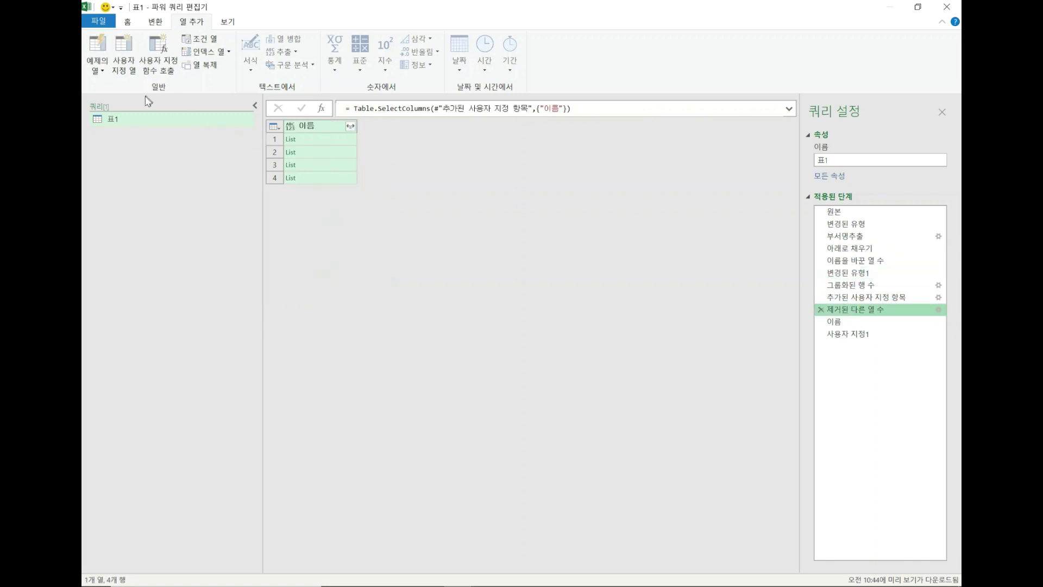
pyautogui.click(845, 322)
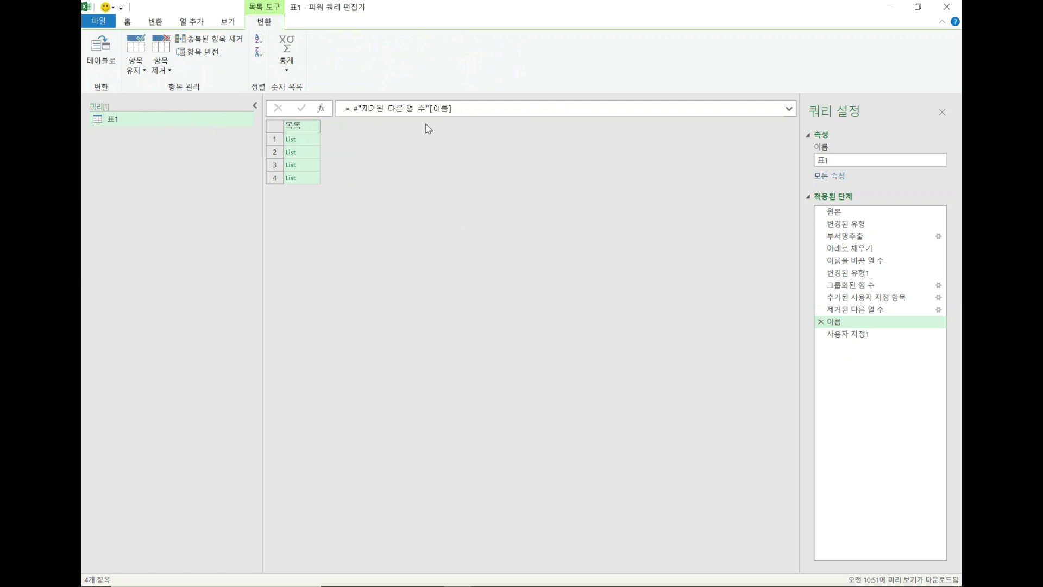
pyautogui.click(232, 28)
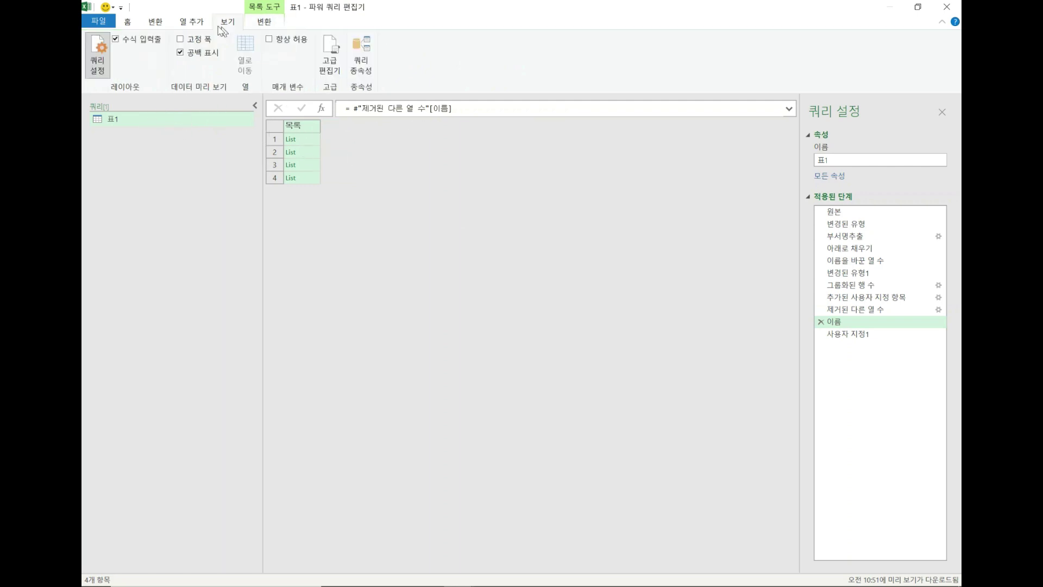
pyautogui.click(200, 26)
pyautogui.click(159, 25)
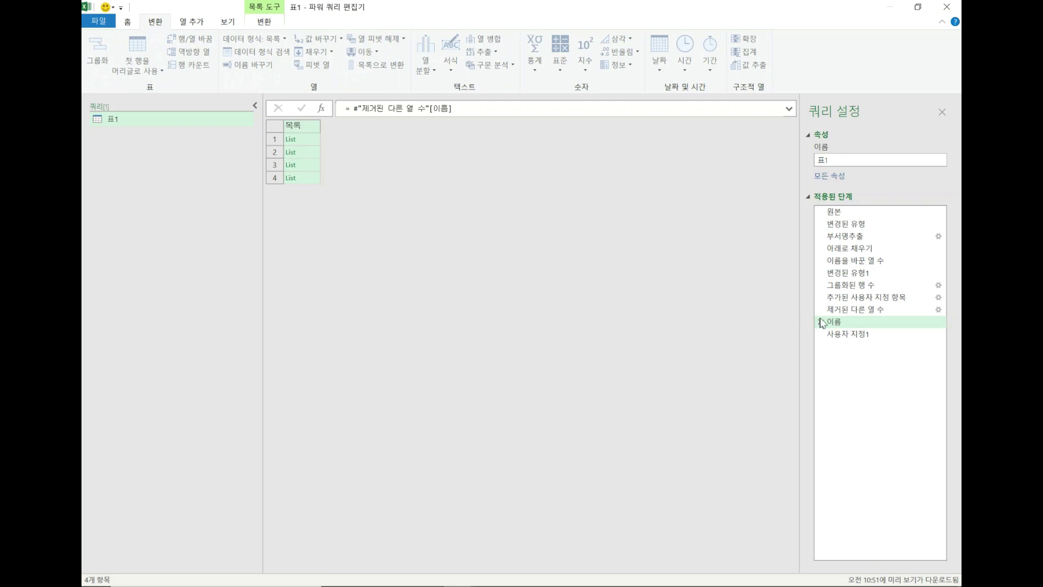
# Promote the first row of the 사용자 지정1 step's table to column headers
pyautogui.click(860, 334)
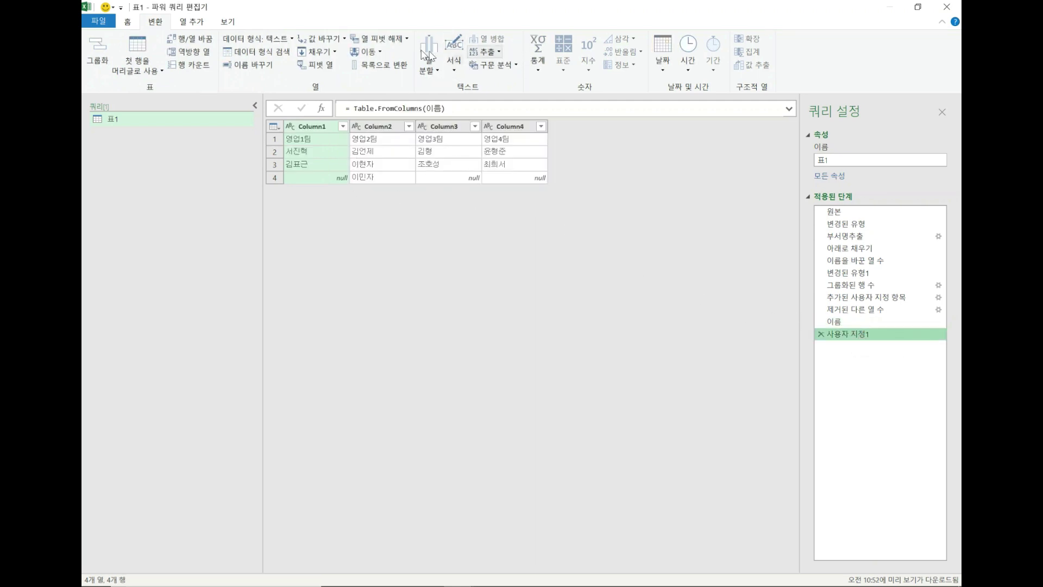
pyautogui.click(190, 23)
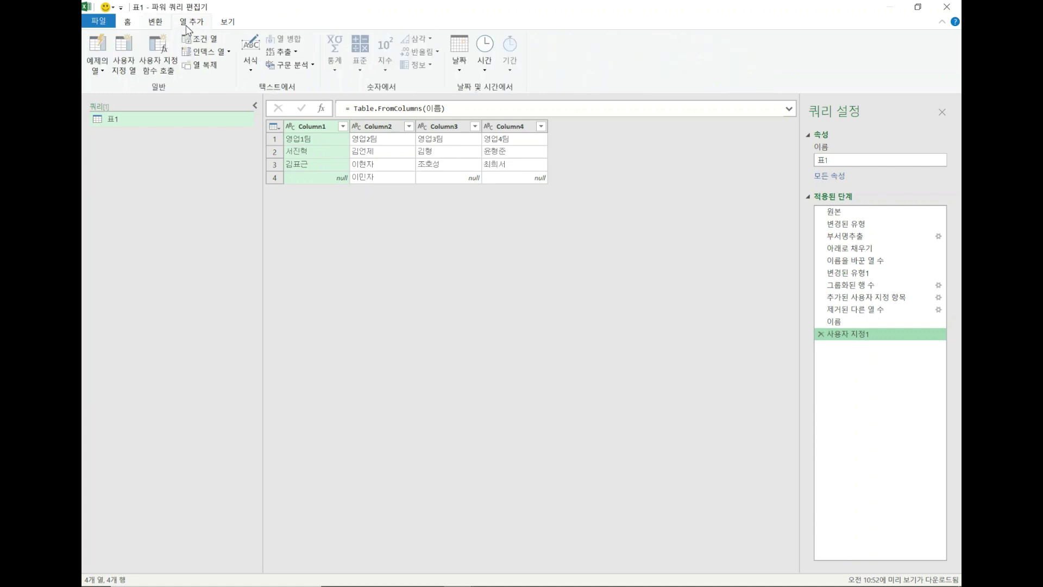
pyautogui.click(134, 23)
pyautogui.click(495, 39)
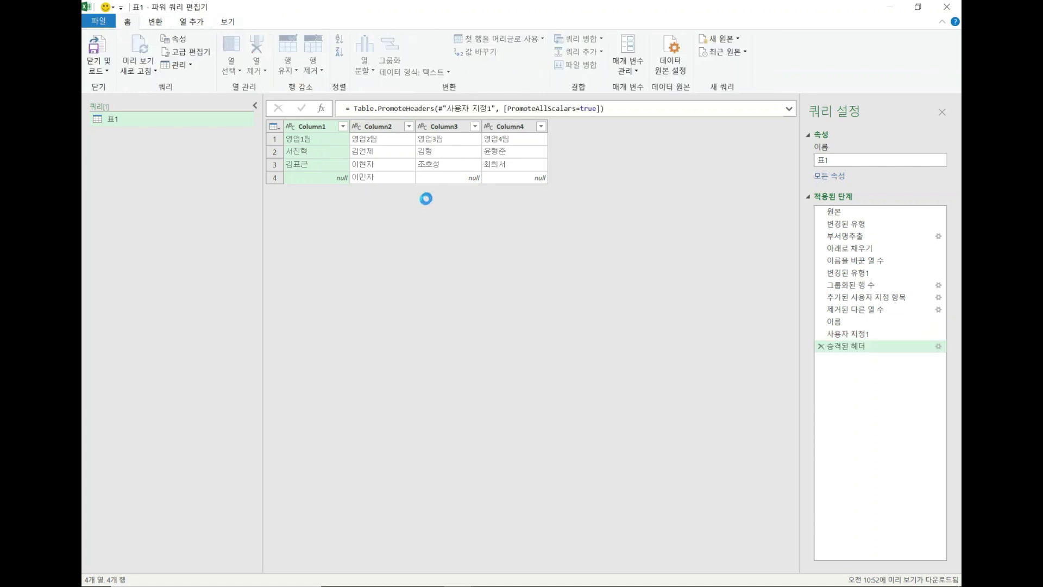